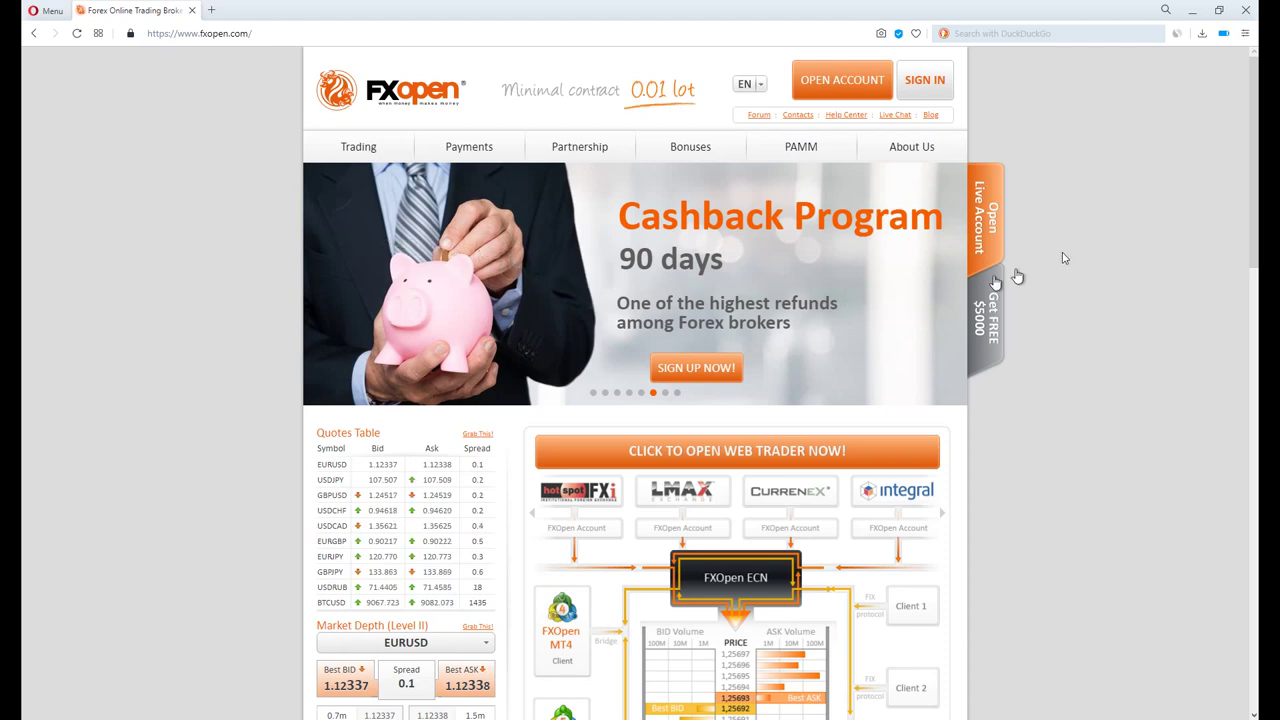
# Step: Show SimilarWeb traffic for fxopen.com and highlight United States among its top five countries
pyautogui.click(1172, 38)
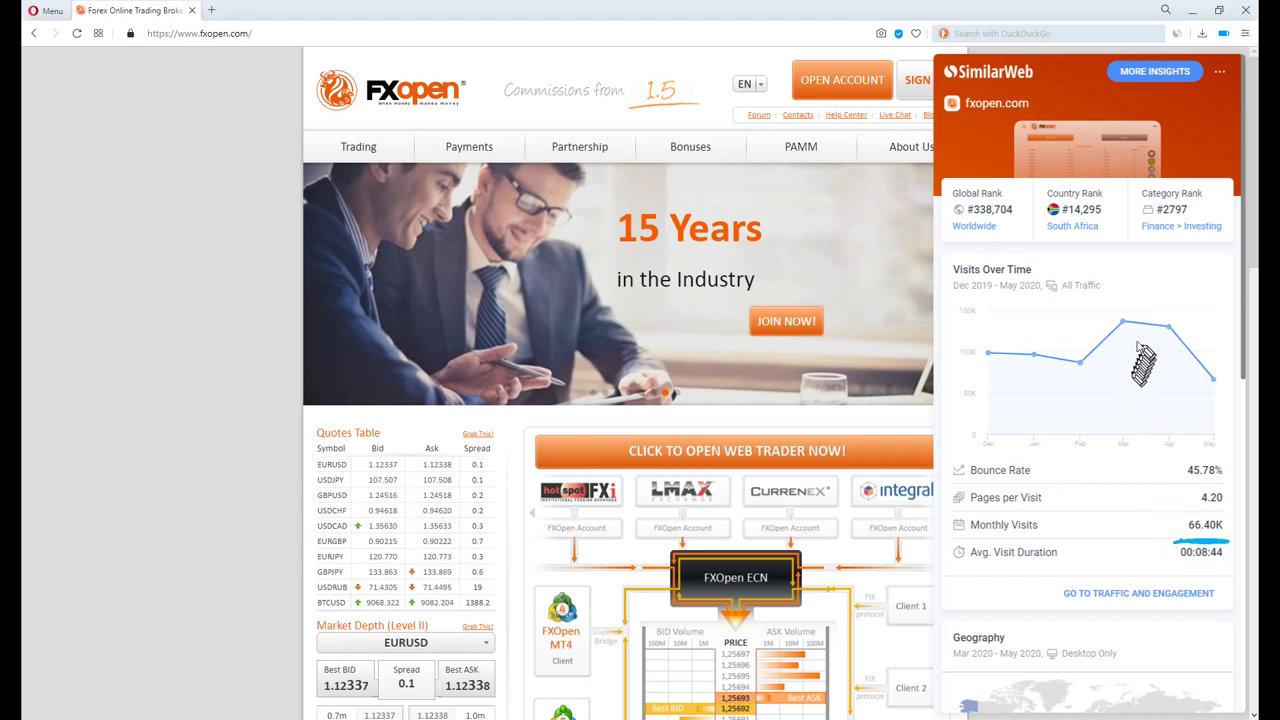
pyautogui.scroll(-2, 1140, 375)
pyautogui.scroll(-3, 1140, 375)
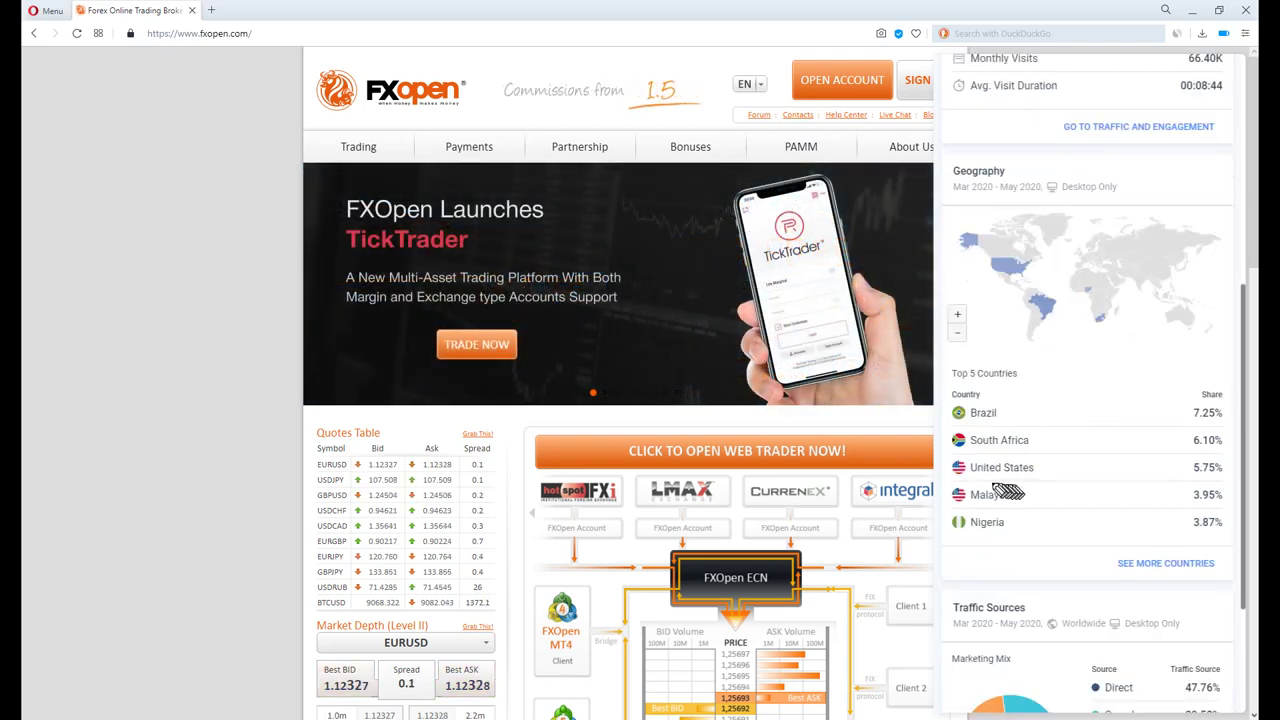
pyautogui.moveTo(962, 467); pyautogui.dragTo(1107, 489)
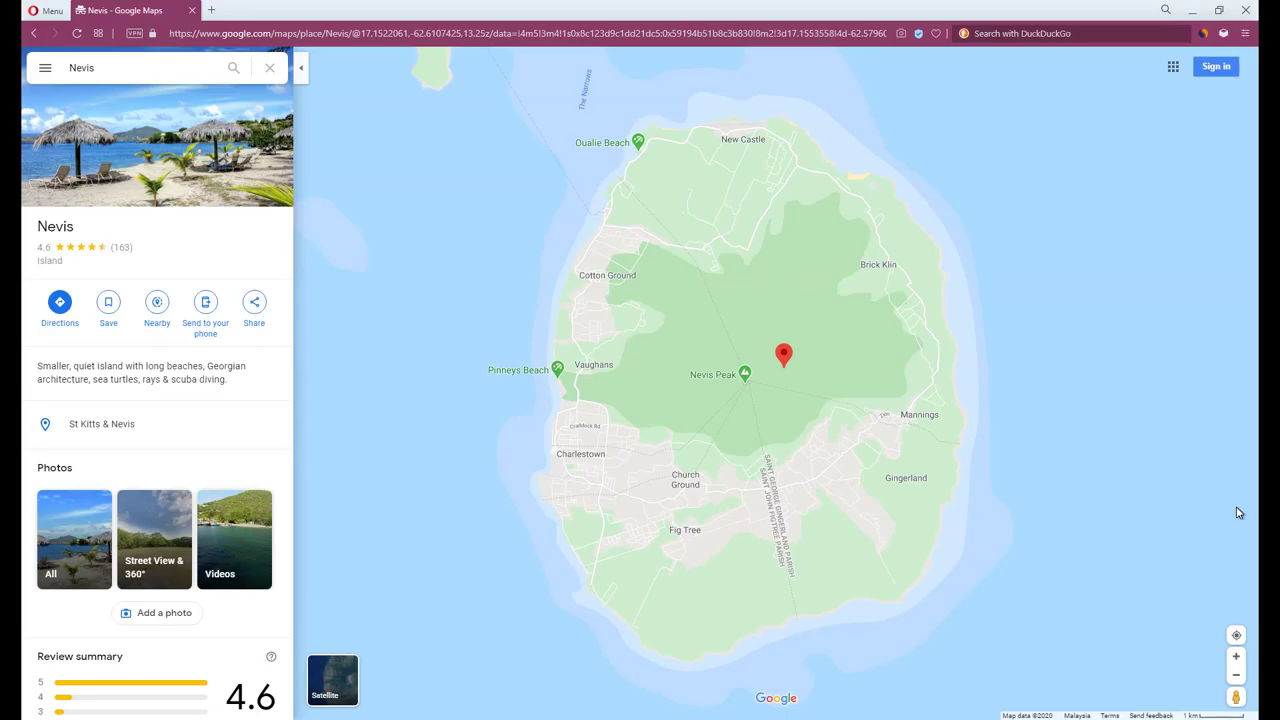
# Step: Zoom the map out from Nevis until the Americas, Europe and Africa are visible
pyautogui.click(1236, 675)
pyautogui.click(1236, 675)
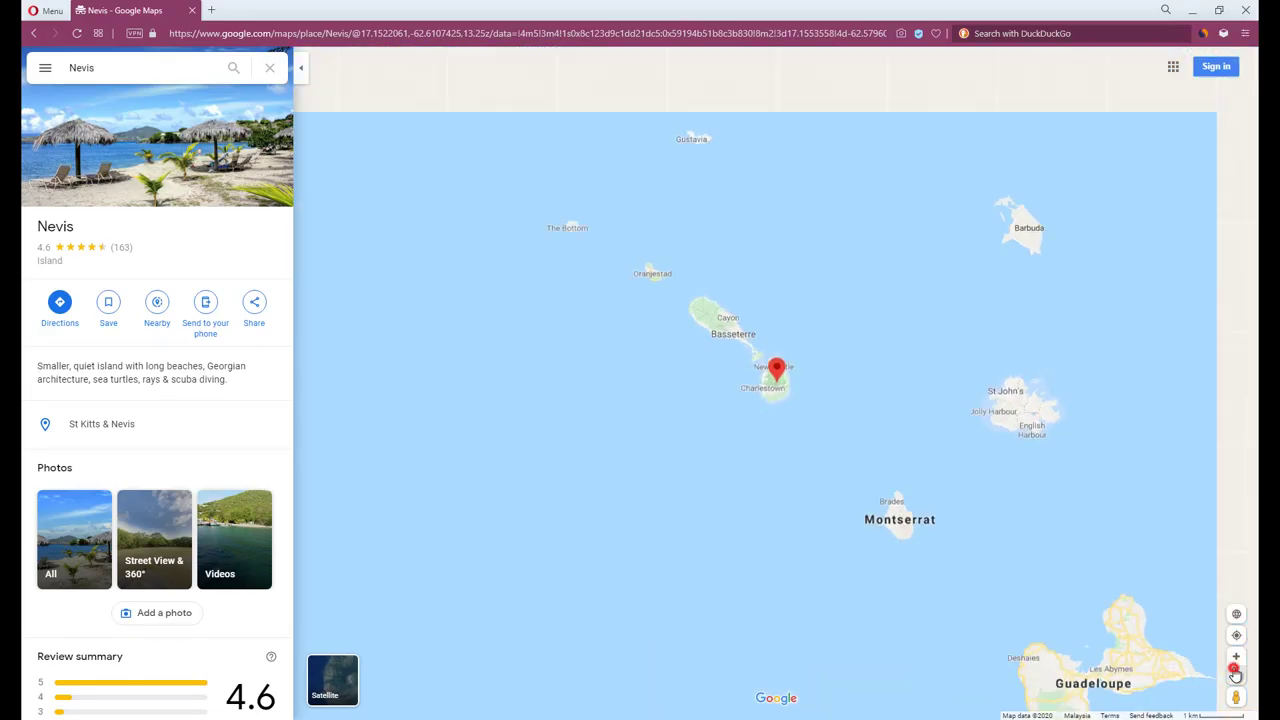
pyautogui.click(1236, 675)
pyautogui.click(1236, 675)
pyautogui.click(1236, 675)
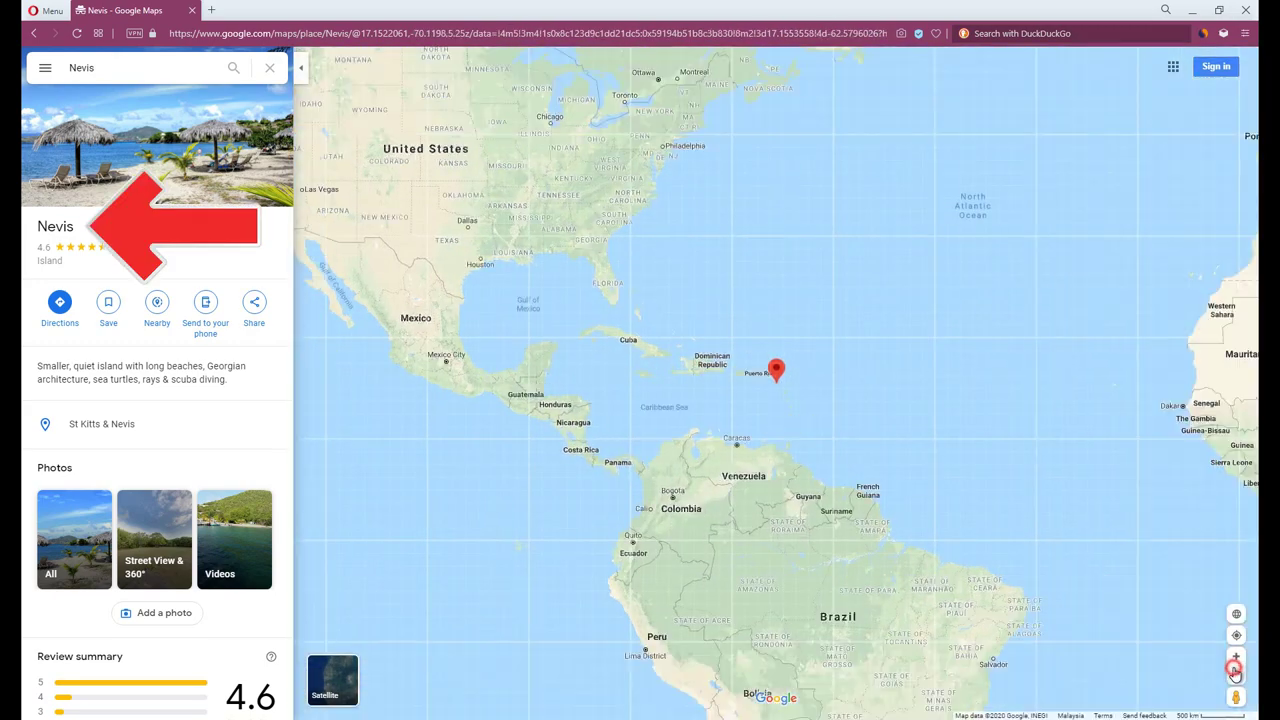
pyautogui.click(1236, 675)
pyautogui.click(1236, 675)
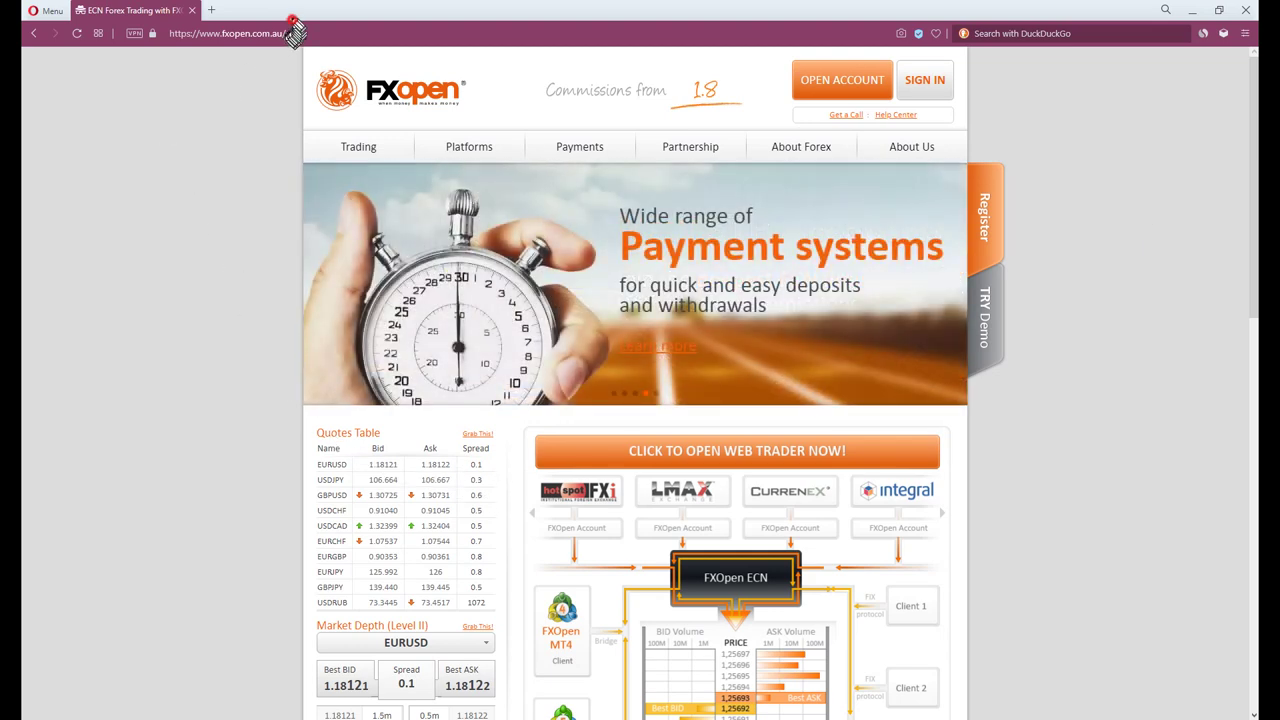
# Step: Circle the fxopen.com.au address, then underline FXOpen UK's FCA authorisation in the UK site footer
pyautogui.moveTo(289, 20)
pyautogui.mouseDown()
pyautogui.moveTo(232, 50)
pyautogui.moveTo(296, 24)
pyautogui.mouseUp()
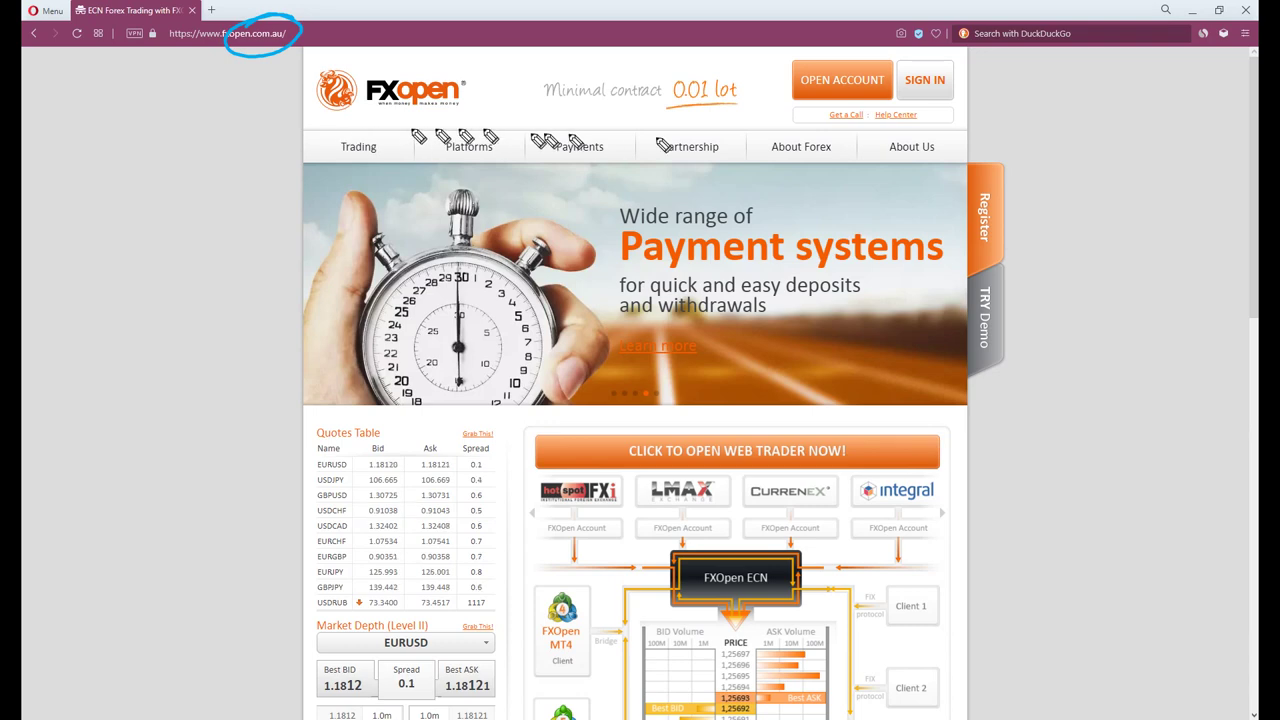
pyautogui.moveTo(1256, 285); pyautogui.dragTo(1250, 394)
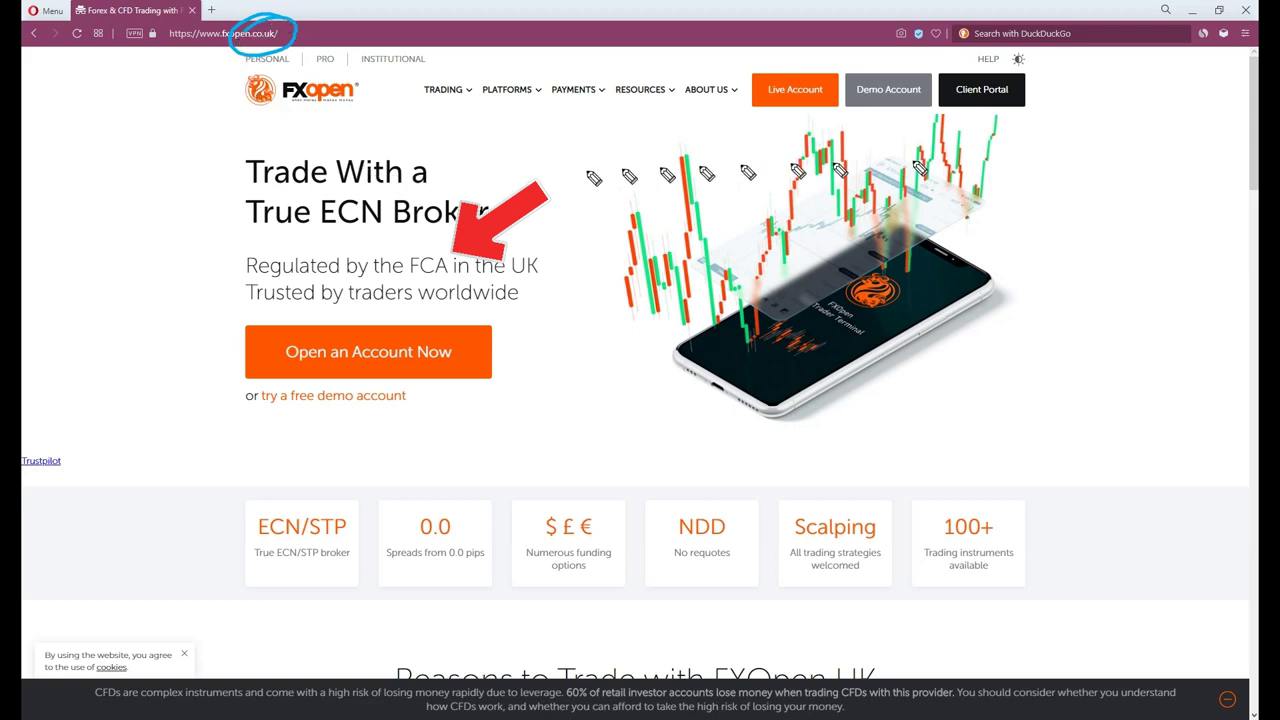
pyautogui.moveTo(1253, 130); pyautogui.dragTo(1255, 657)
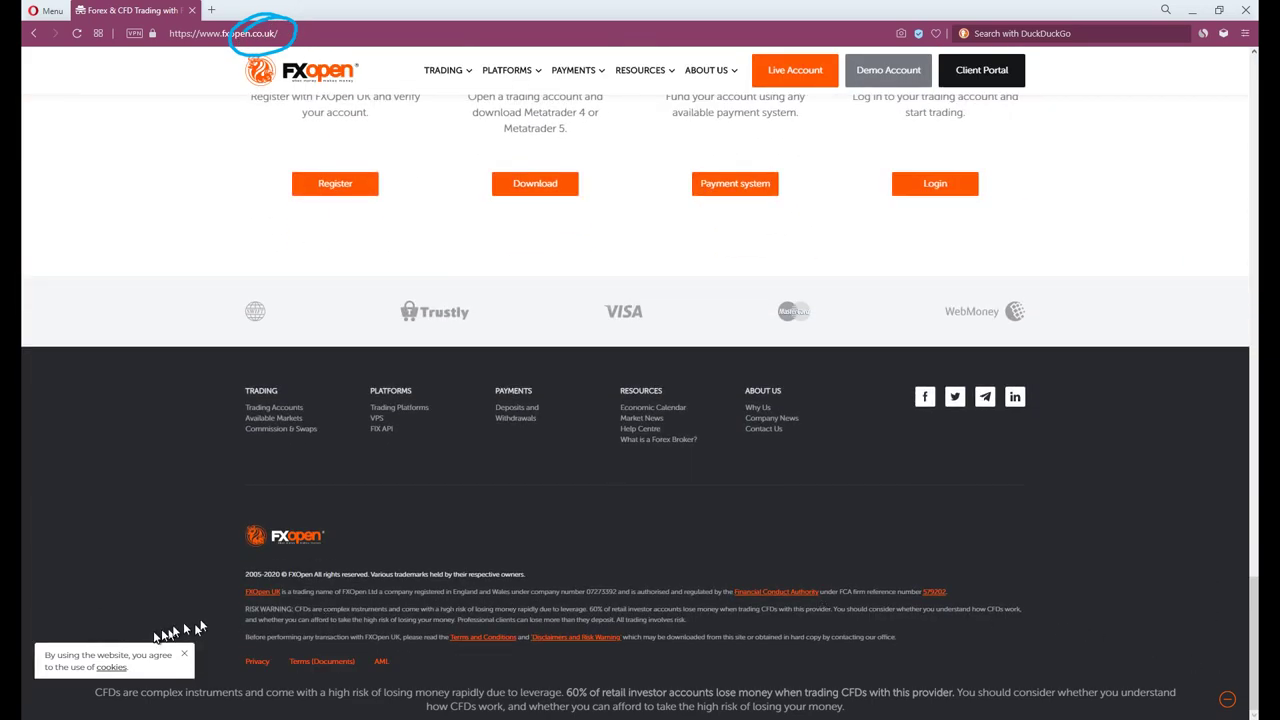
pyautogui.moveTo(230, 601); pyautogui.dragTo(280, 601)
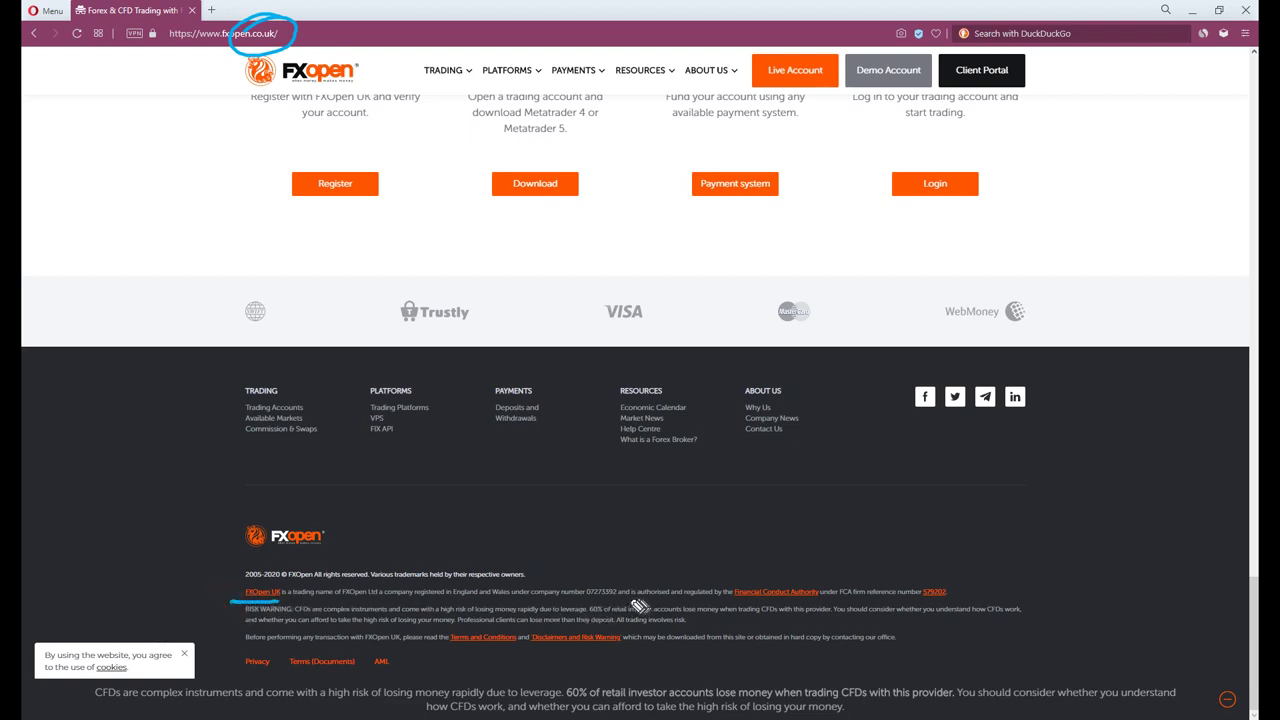
pyautogui.moveTo(625, 601); pyautogui.dragTo(955, 604)
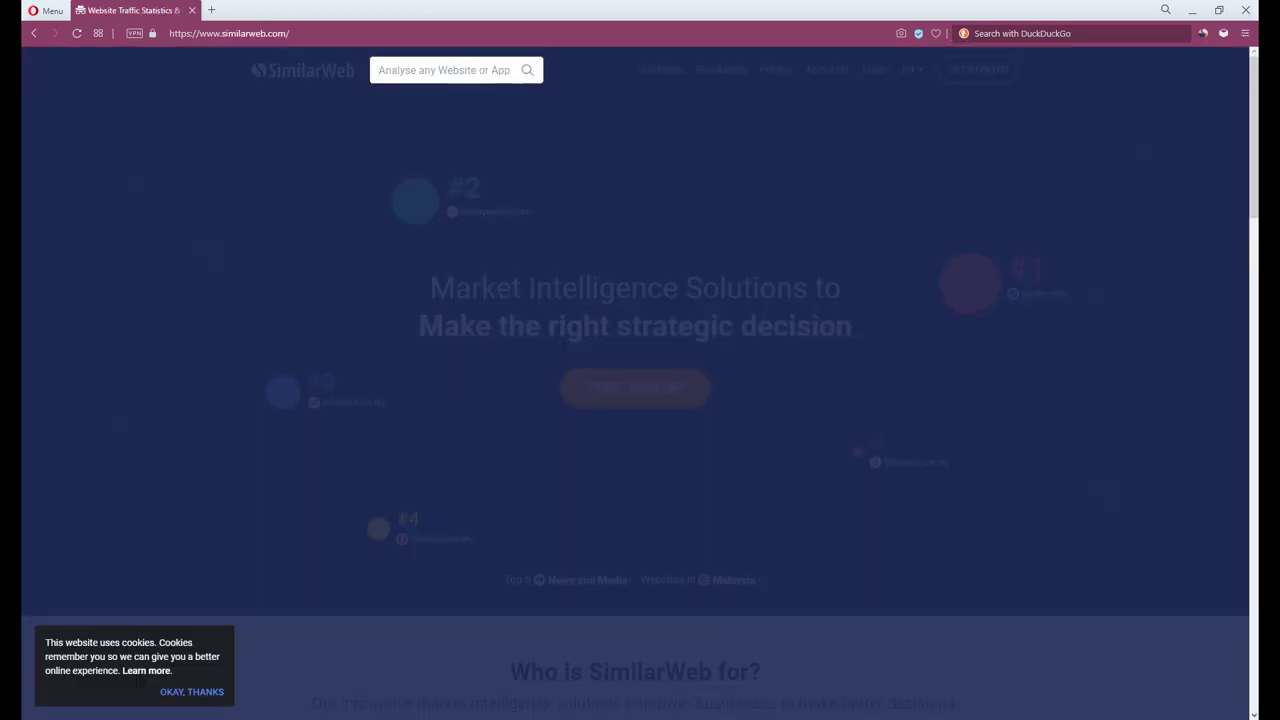
# Step: Look up fxopen.com.au on SimilarWeb and review its N/A ranks
pyautogui.click(430, 74)
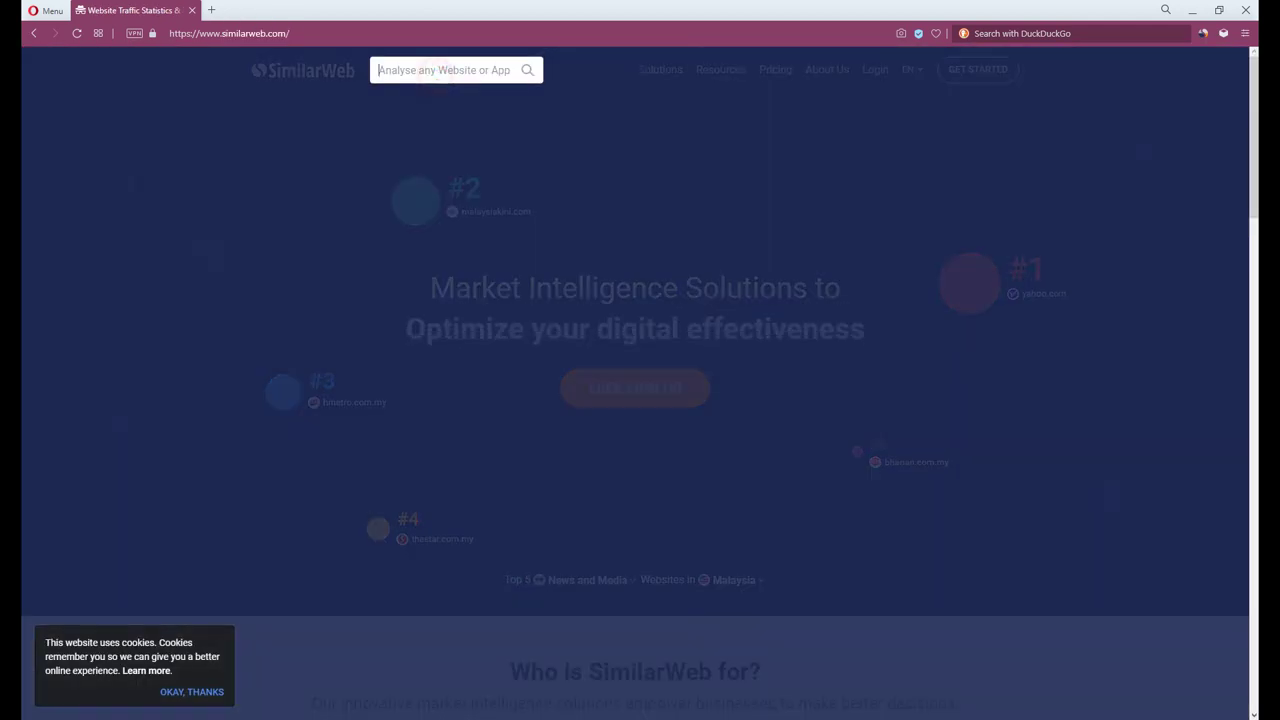
pyautogui.write('fxopen.com.au')
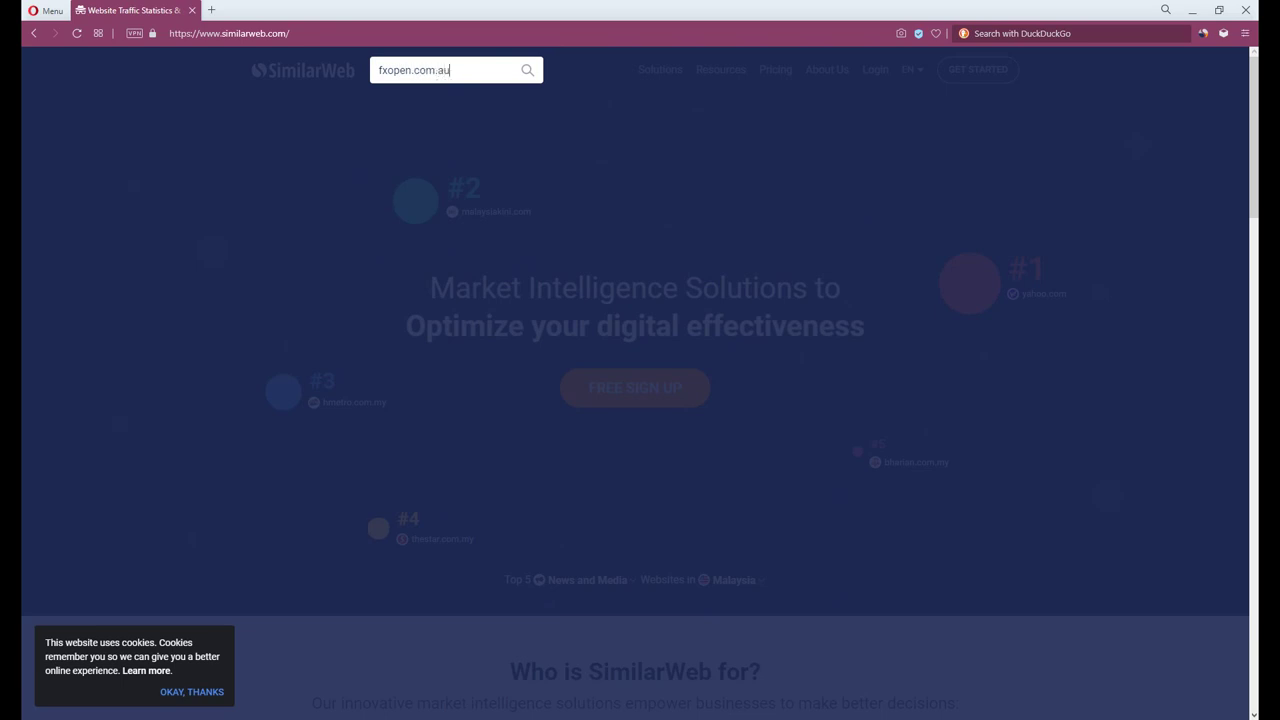
pyautogui.press('Return')
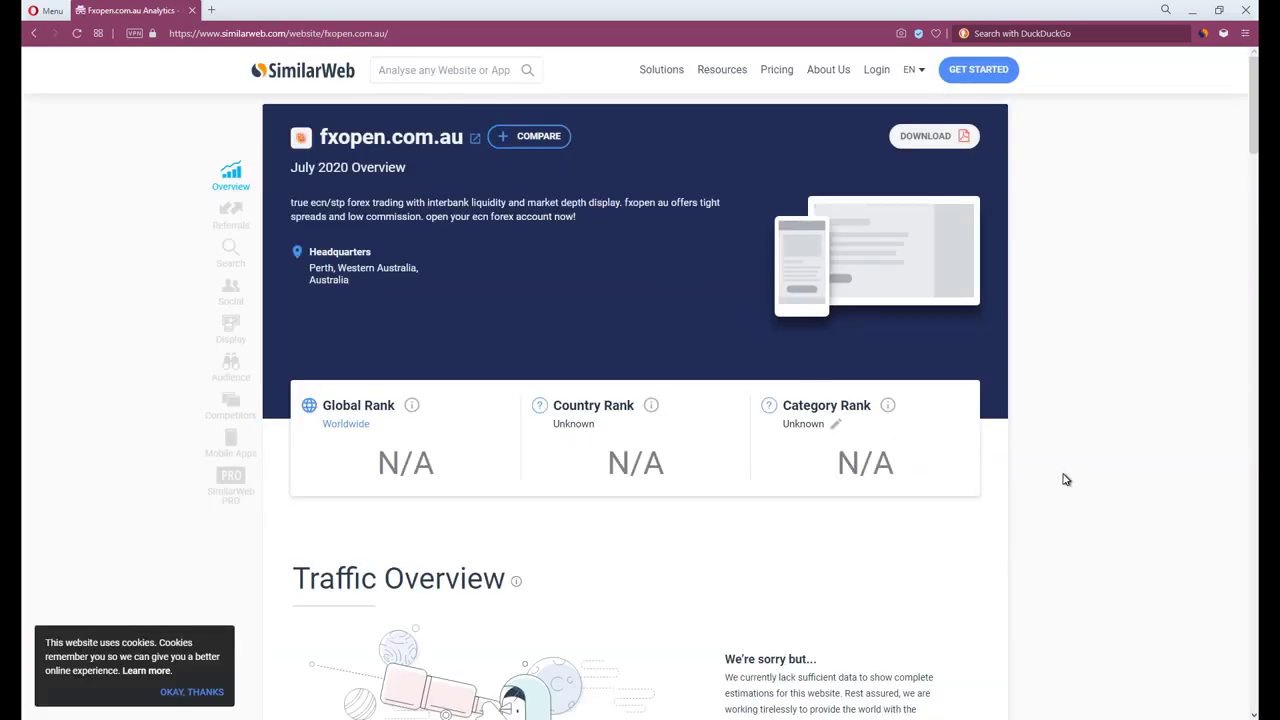
pyautogui.scroll(-2, 1068, 480)
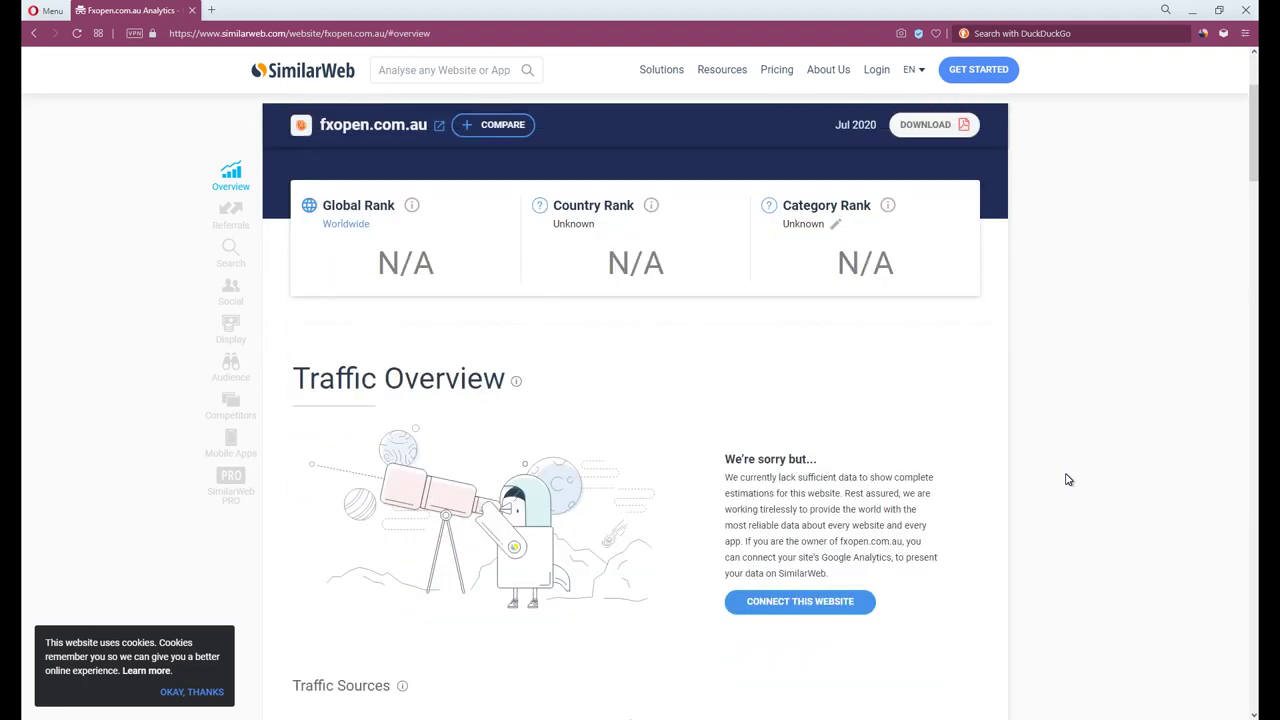
# Step: Look up fxopen.co.uk on SimilarWeb, which also reports insufficient traffic data
pyautogui.click(422, 60)
pyautogui.write('fxop')
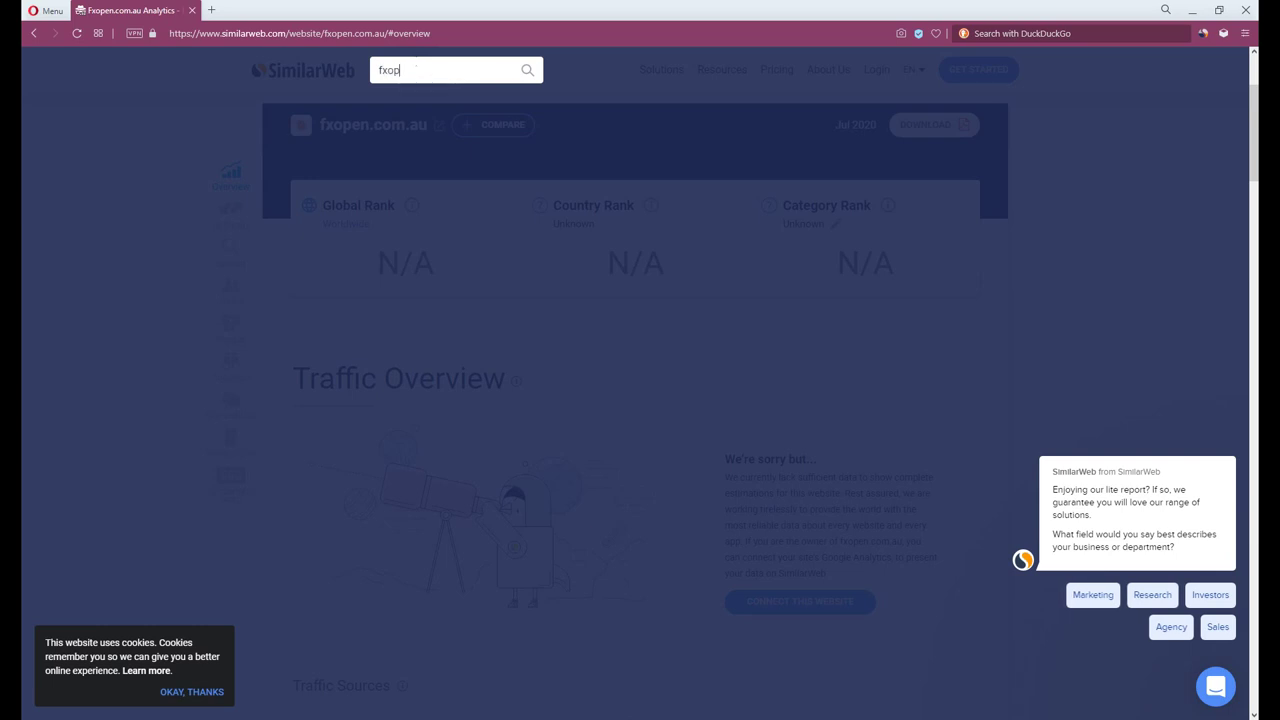
pyautogui.write('en.co.uk')
pyautogui.press('Return')
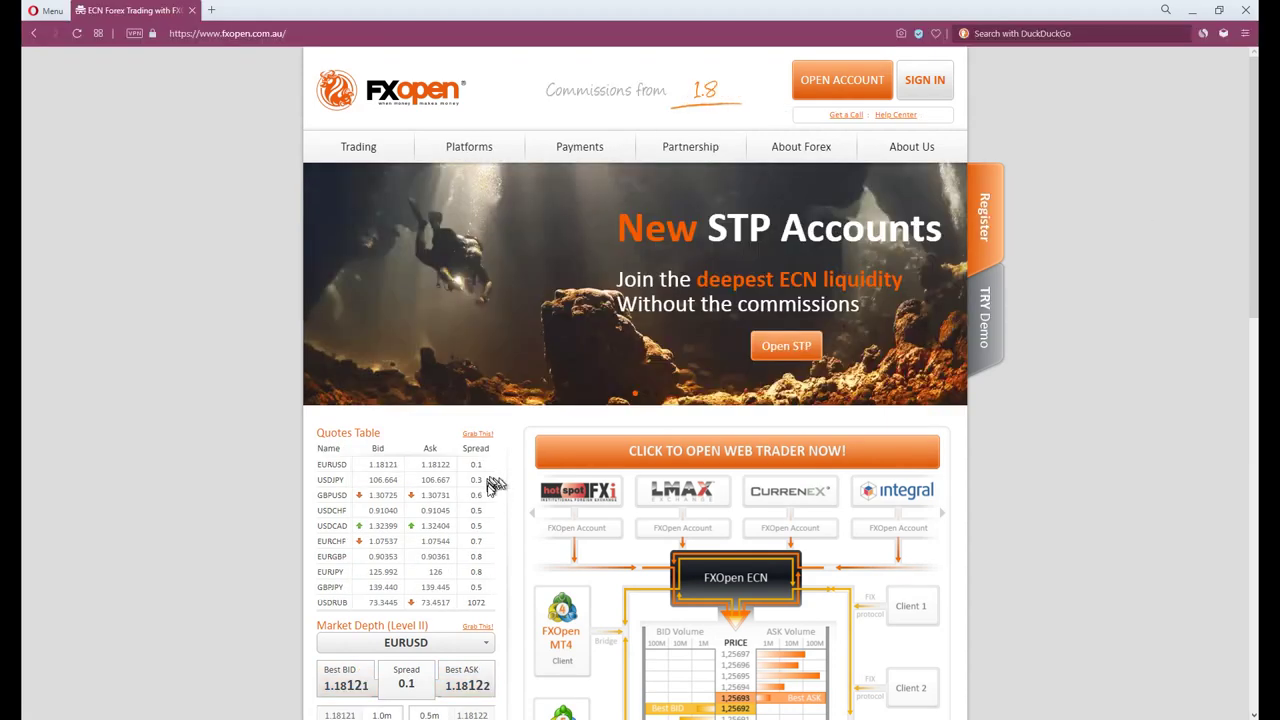
# Step: Circle the fxopen.com.au address, then start opening a new account from fxopen.com
pyautogui.moveTo(290, 18)
pyautogui.mouseDown()
pyautogui.moveTo(231, 50)
pyautogui.moveTo(296, 22)
pyautogui.mouseUp()
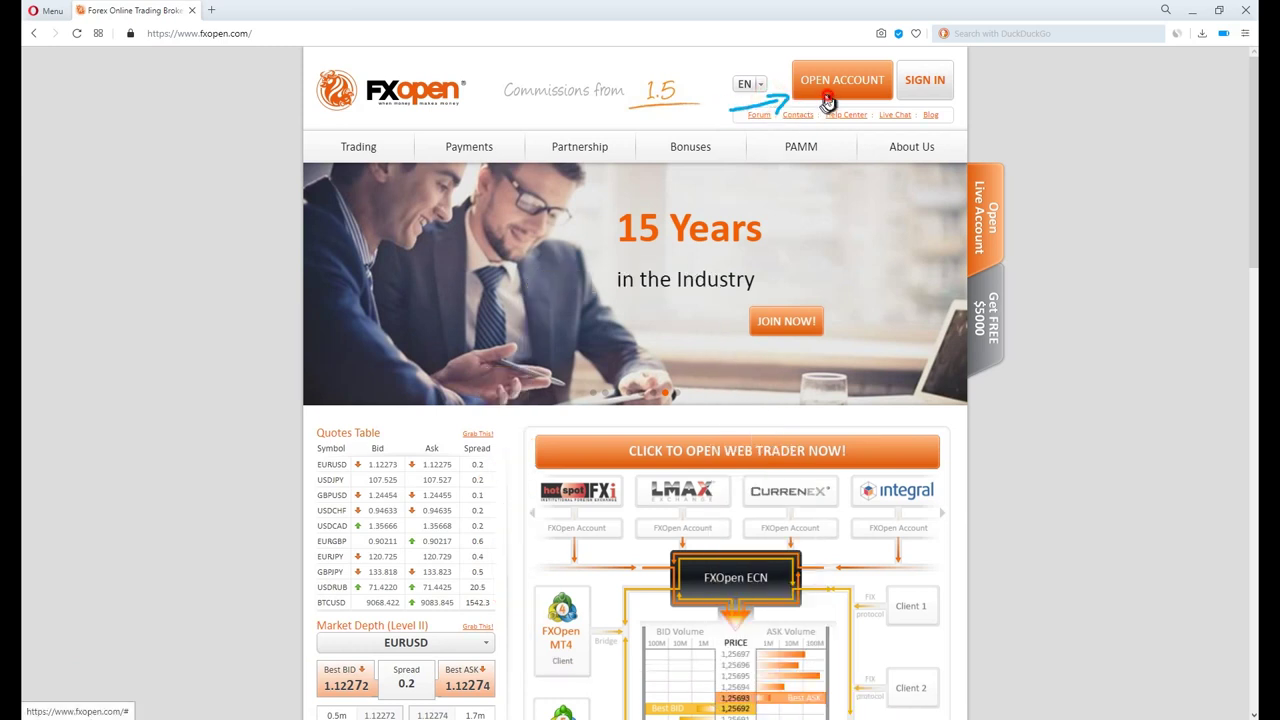
pyautogui.click(842, 80)
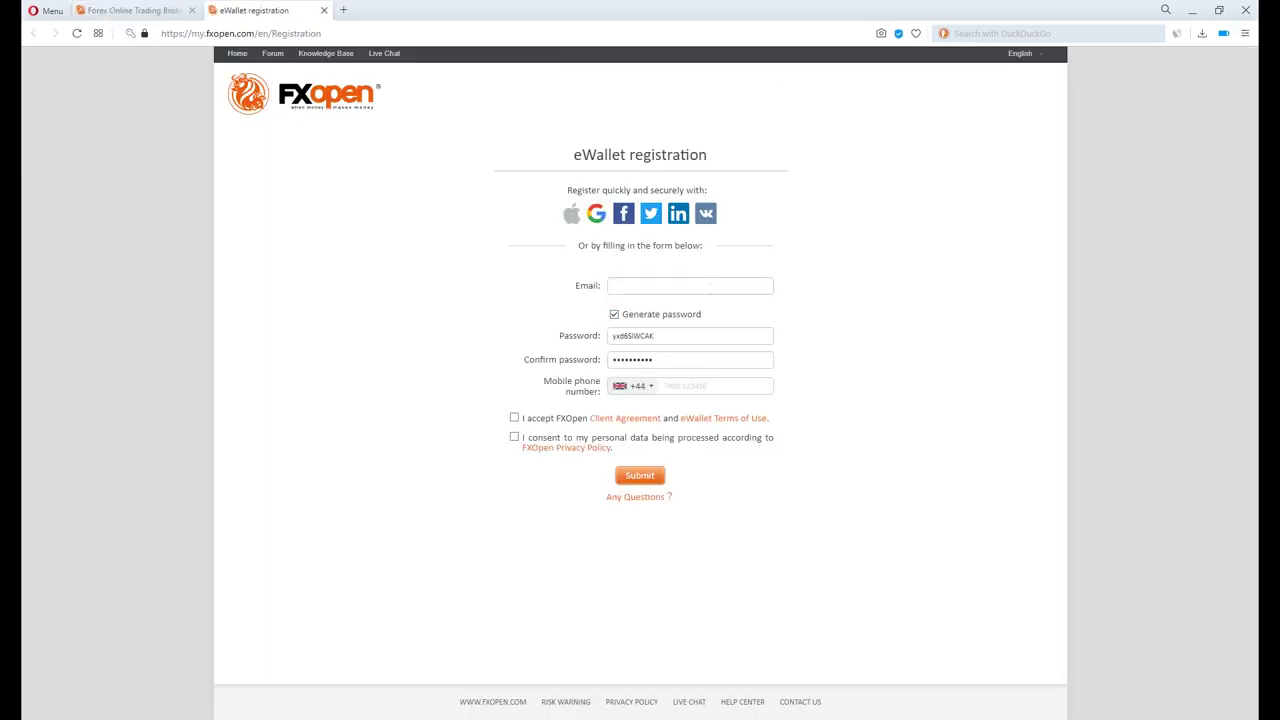
# Step: Copy the generated password, accept both consent agreements and submit the eWallet registration
pyautogui.doubleClick(686, 335)
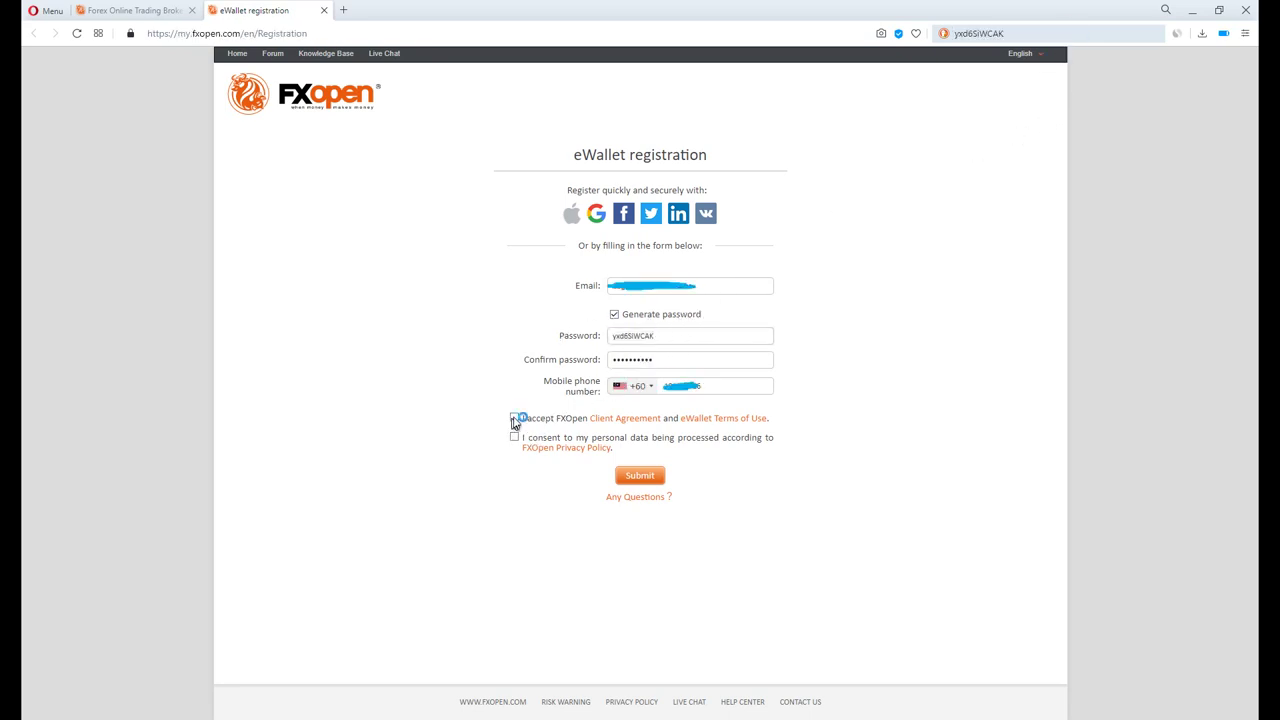
pyautogui.click(514, 418)
pyautogui.click(514, 437)
pyautogui.click(641, 478)
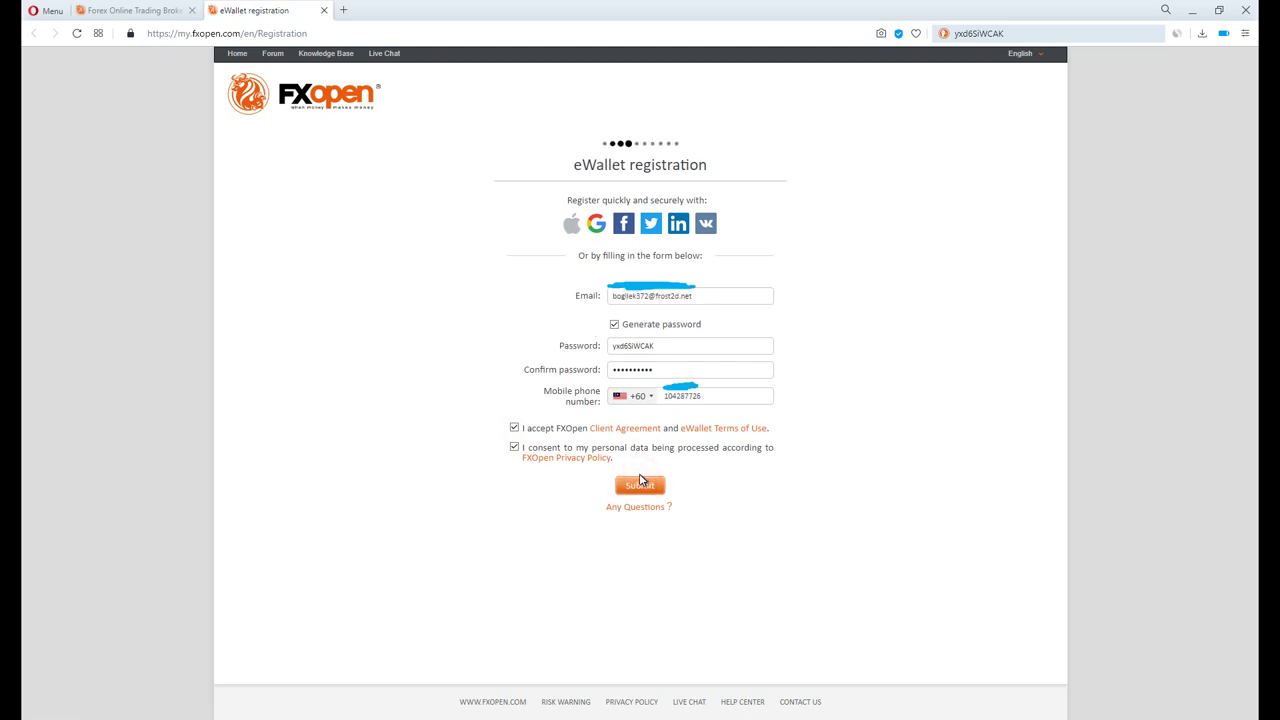
pyautogui.moveTo(826, 195)
pyautogui.mouseDown()
pyautogui.moveTo(860, 211)
pyautogui.moveTo(912, 206)
pyautogui.mouseUp()
# Step: Annotate reminders to screenshot the PIN and open paint.exe, then open the verification page
pyautogui.moveTo(830, 250)
pyautogui.mouseDown()
pyautogui.moveTo(837, 271)
pyautogui.moveTo(823, 286)
pyautogui.moveTo(813, 240)
pyautogui.moveTo(937, 230)
pyautogui.moveTo(948, 265)
pyautogui.moveTo(837, 271)
pyautogui.moveTo(850, 305)
pyautogui.mouseUp()
pyautogui.moveTo(878, 304); pyautogui.dragTo(880, 333)
pyautogui.moveTo(879, 318); pyautogui.dragTo(928, 302)
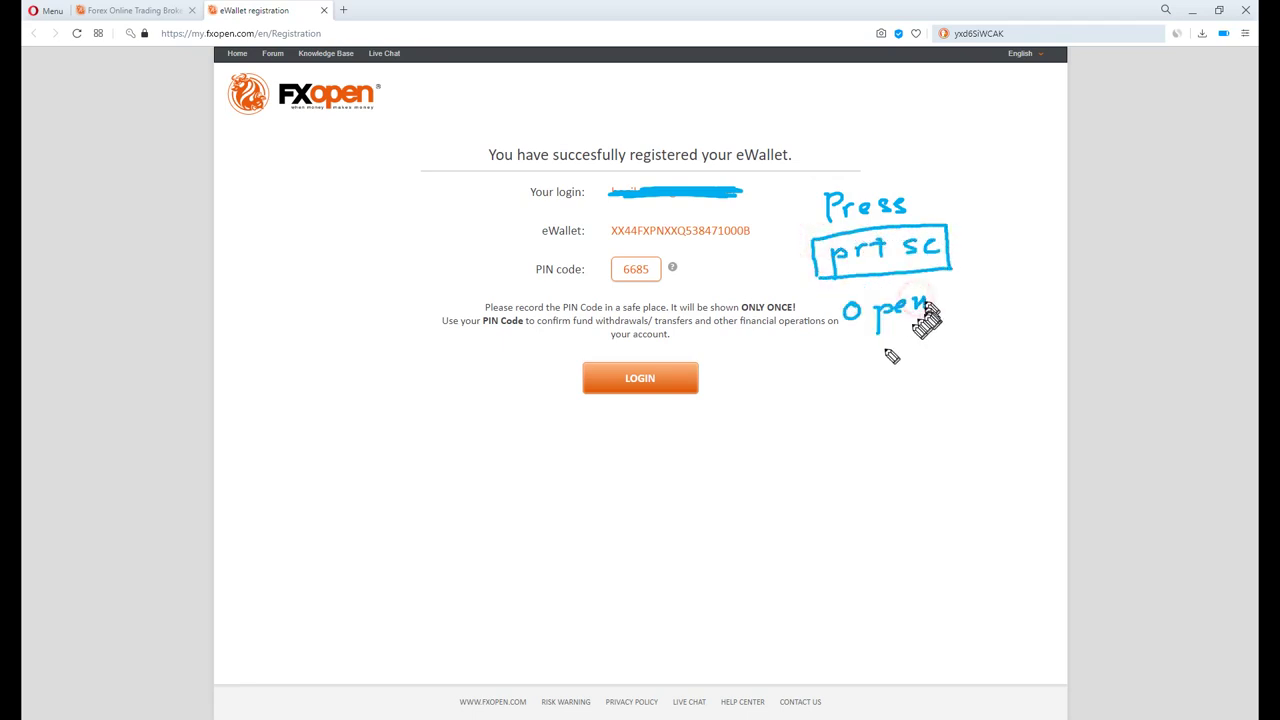
pyautogui.moveTo(840, 360)
pyautogui.mouseDown()
pyautogui.moveTo(846, 371)
pyautogui.moveTo(1018, 352)
pyautogui.mouseUp()
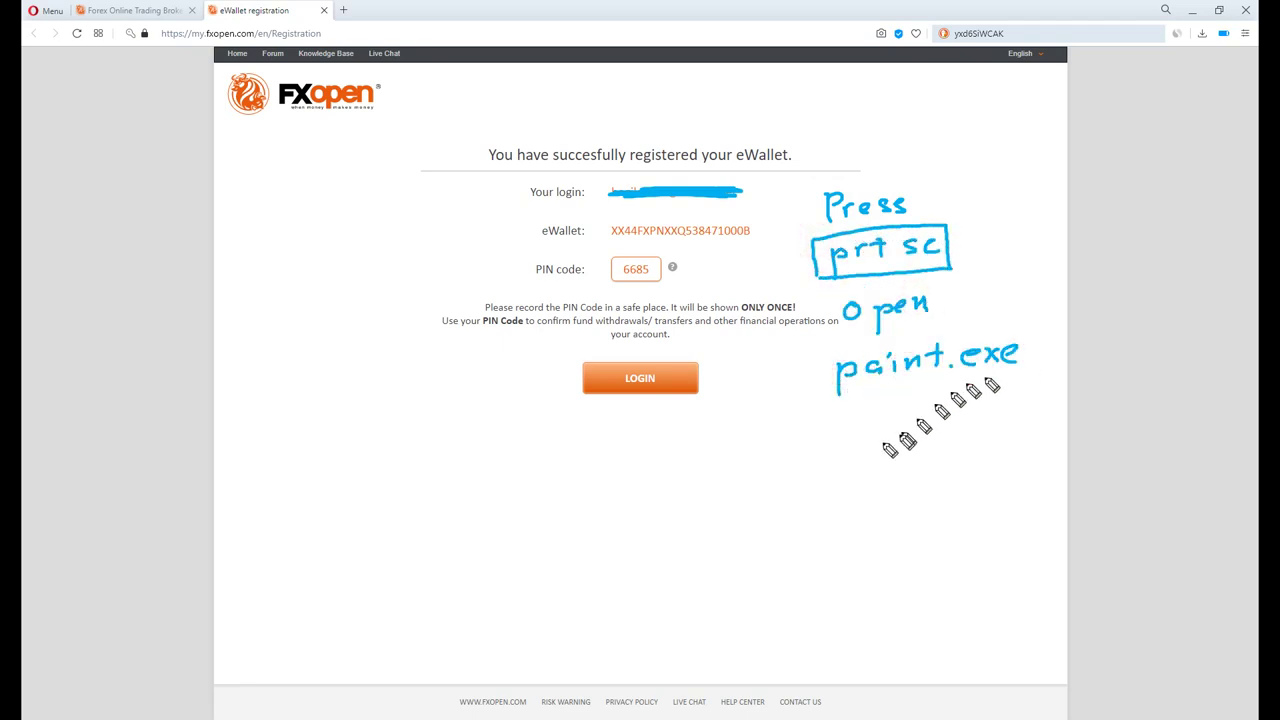
pyautogui.click(852, 442)
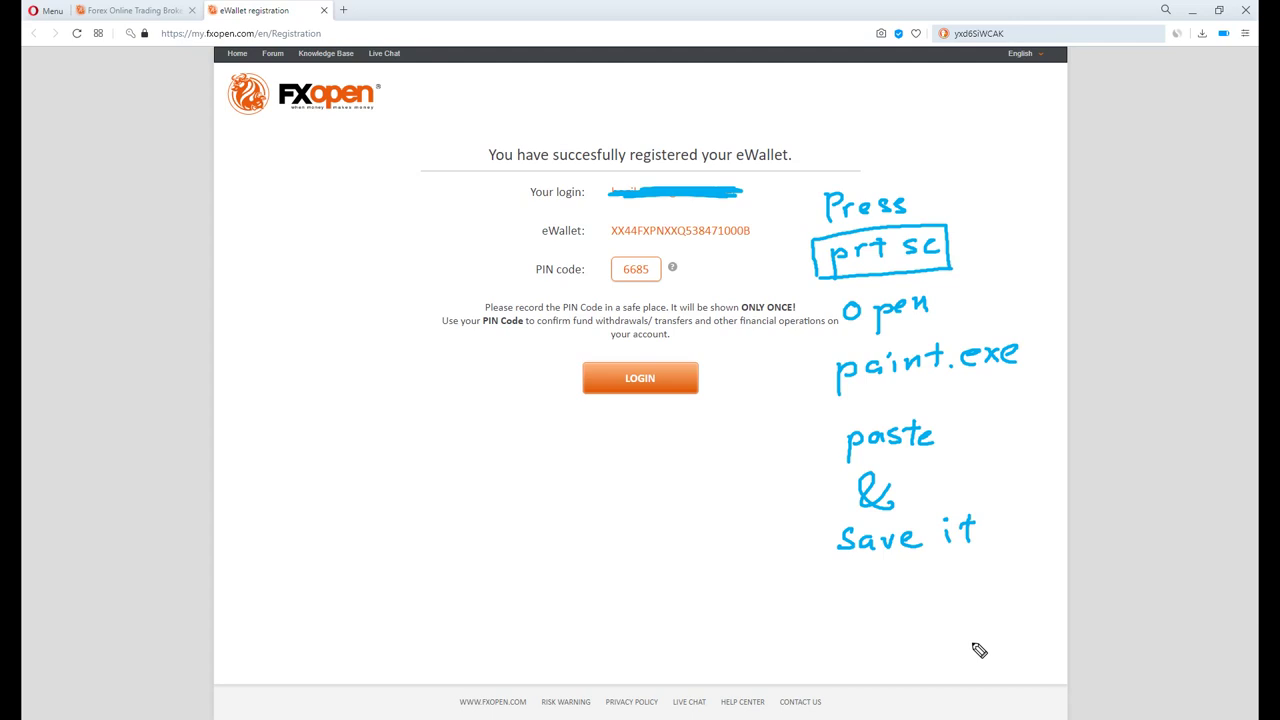
pyautogui.click(640, 378)
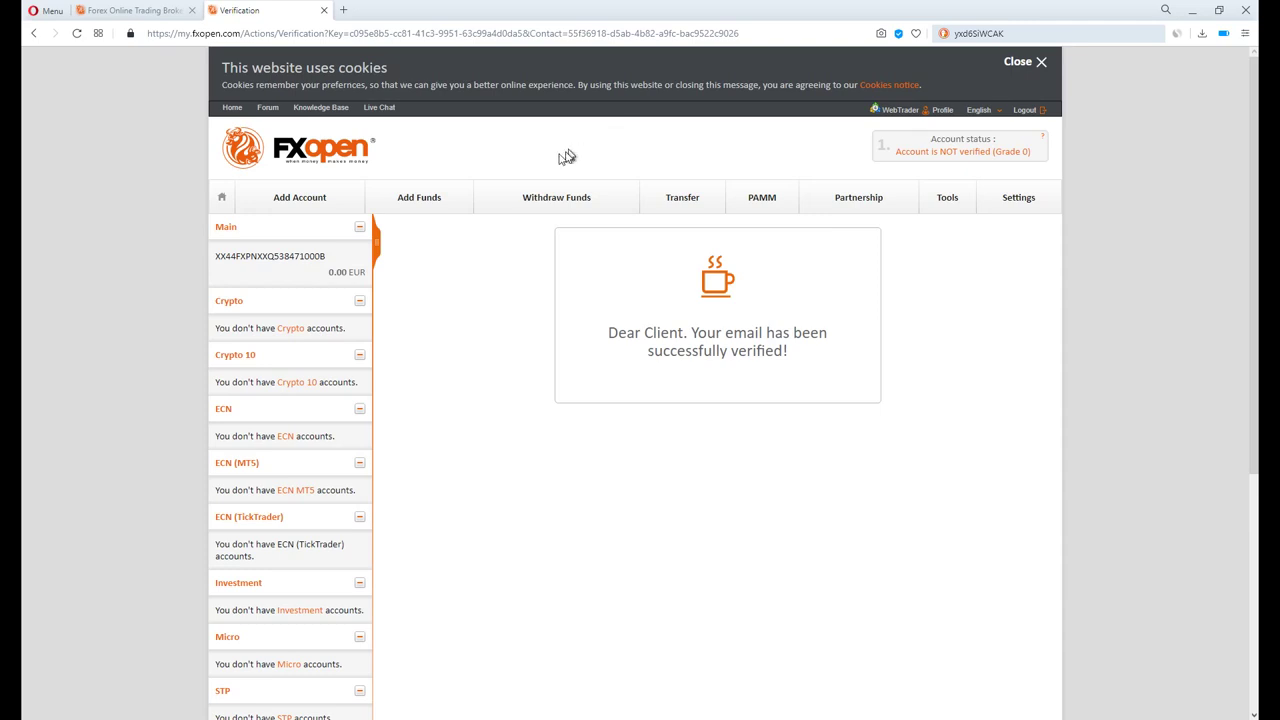
# Step: Continue to the dashboard, start the eWallet verification and mark the Personal owner option
pyautogui.click(362, 170)
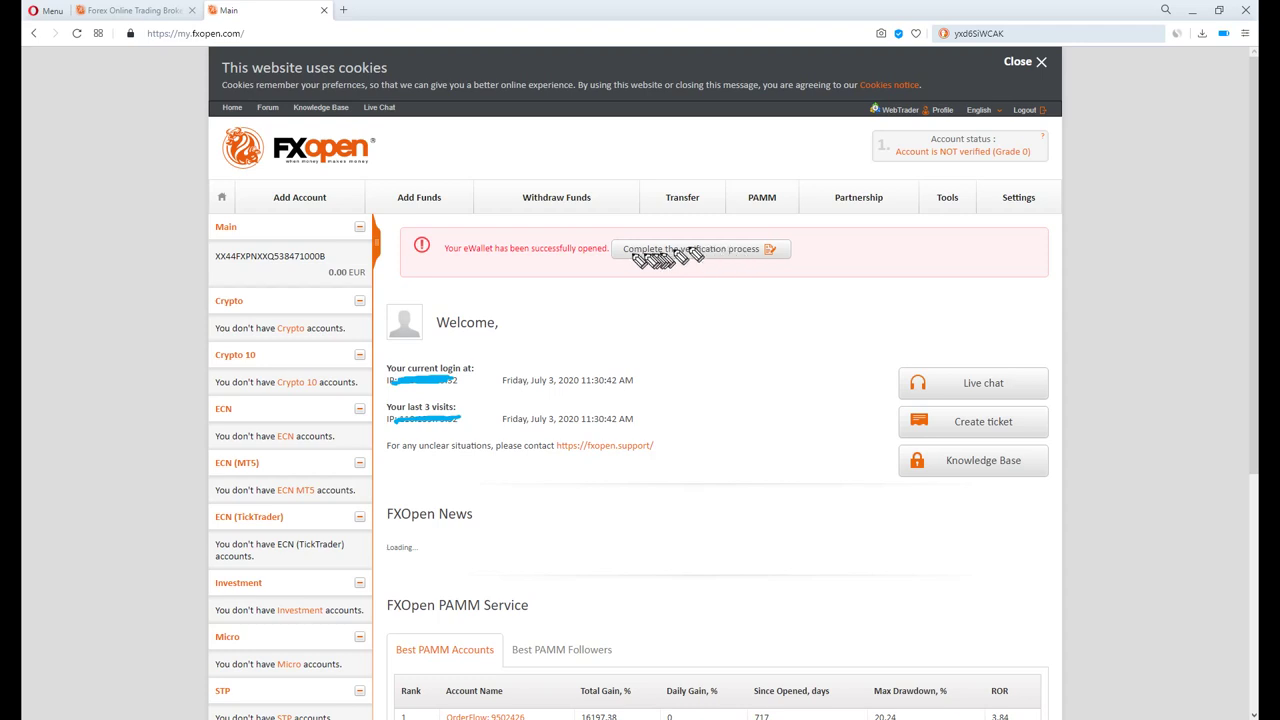
pyautogui.click(572, 283)
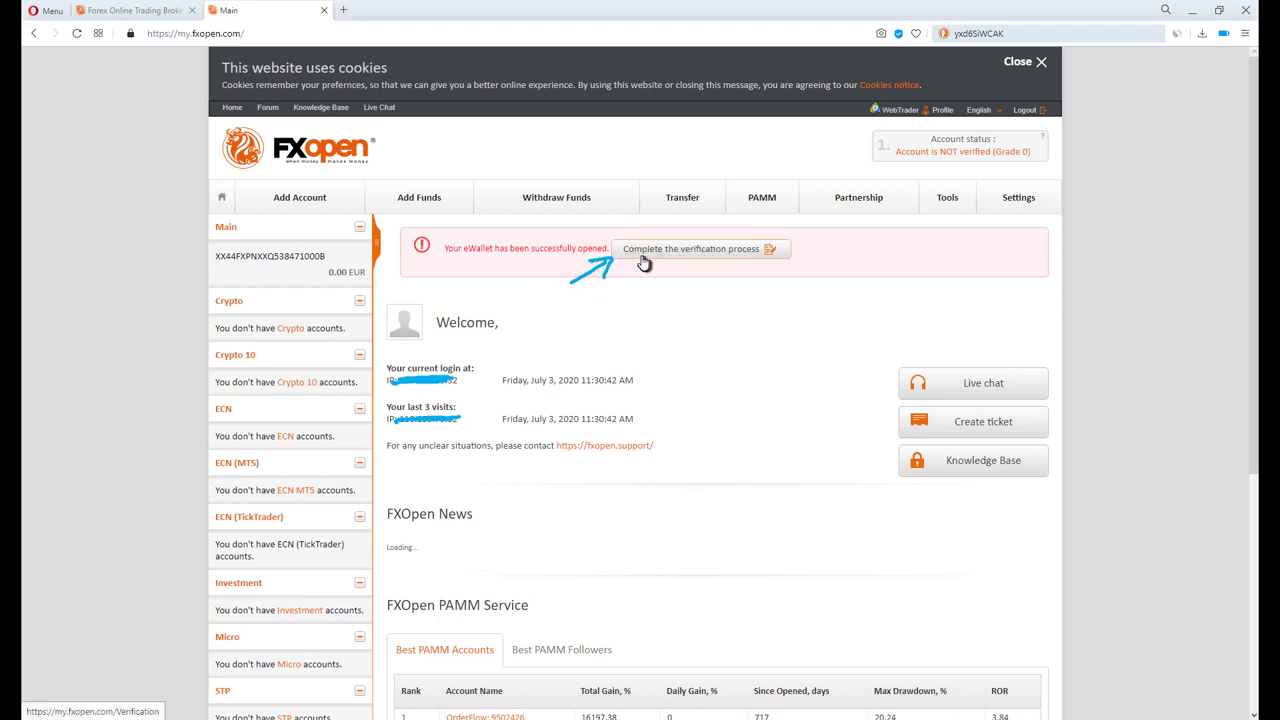
pyautogui.click(643, 262)
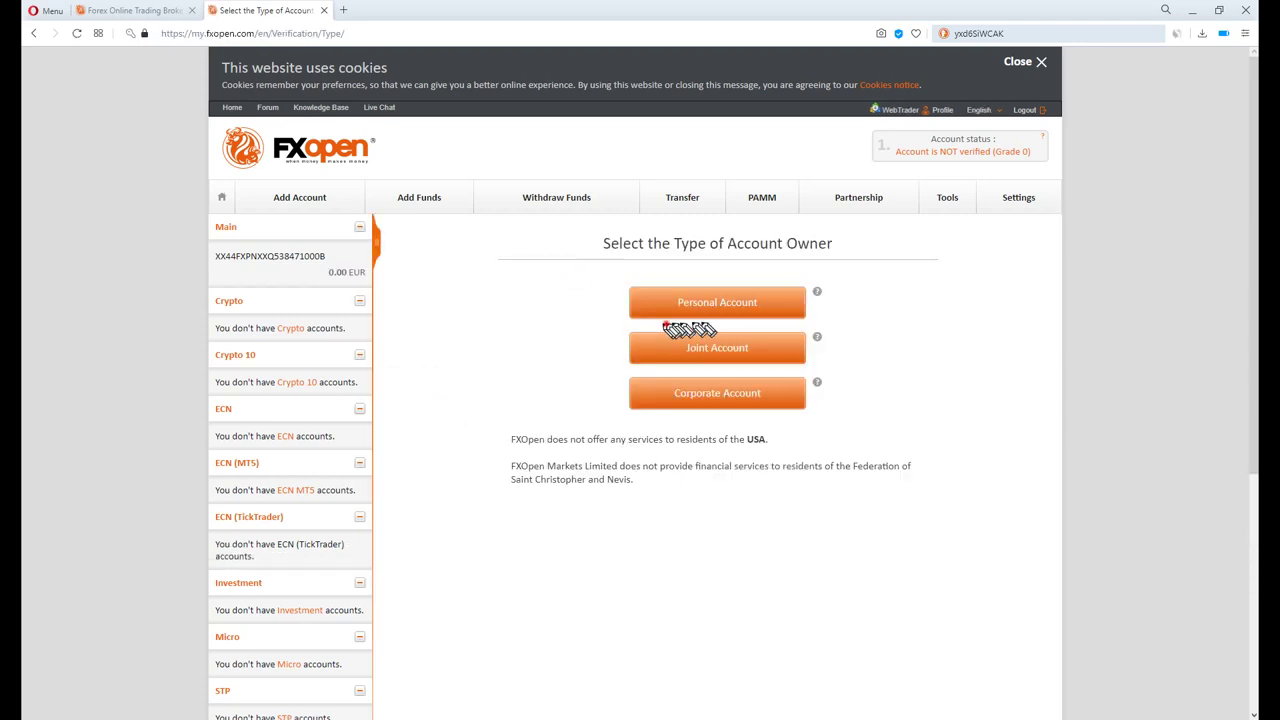
pyautogui.moveTo(664, 323); pyautogui.dragTo(746, 323)
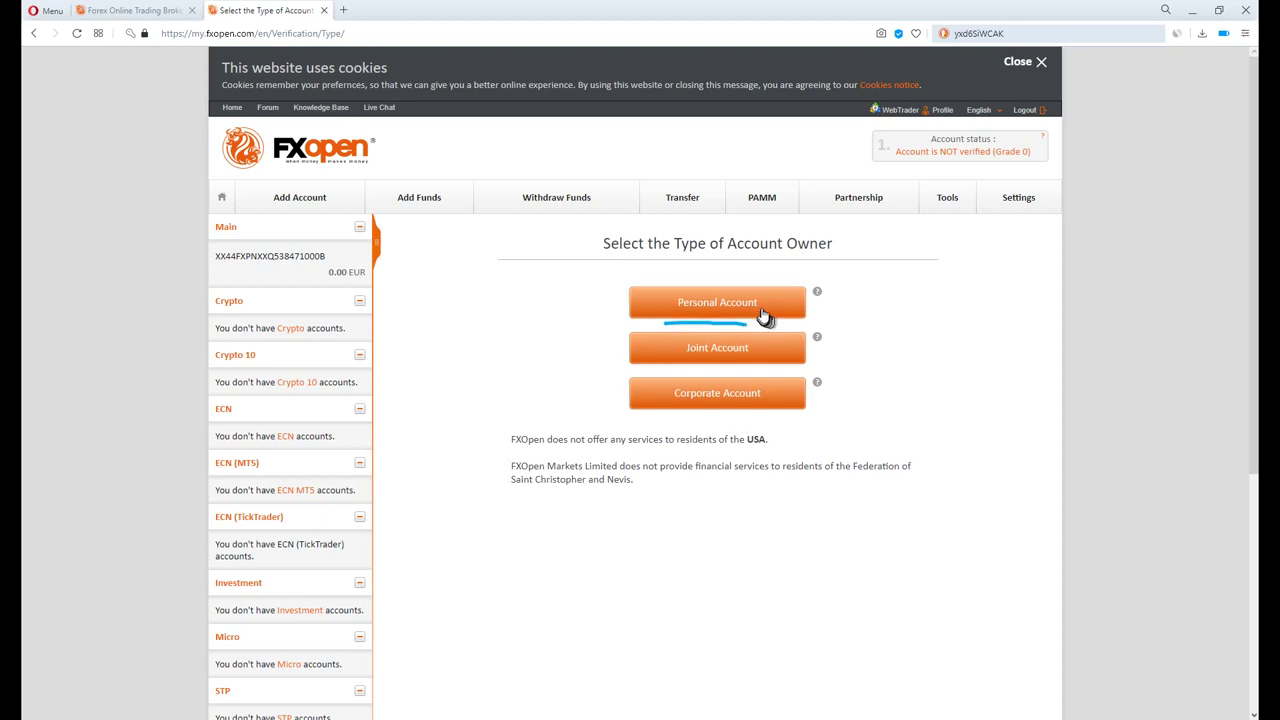
# Step: Choose Personal Account and set MALAYSIA as the country of residence
pyautogui.click(752, 313)
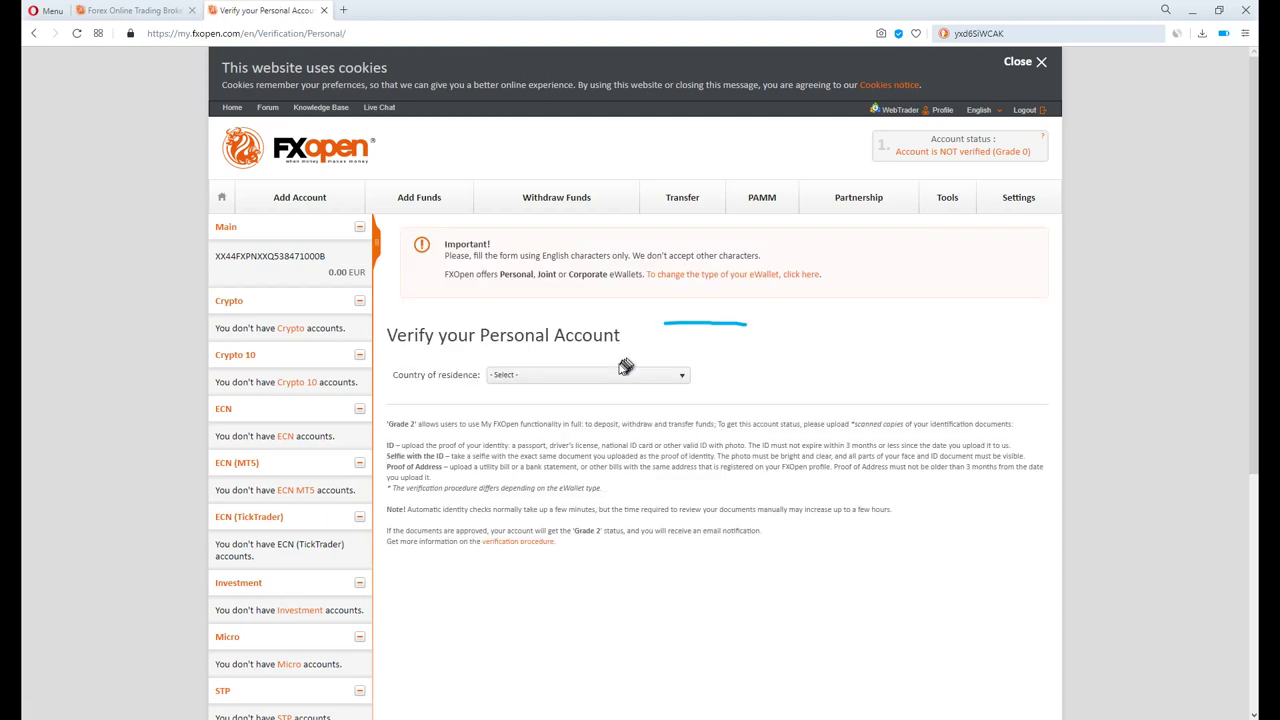
pyautogui.click(613, 376)
pyautogui.write('mal')
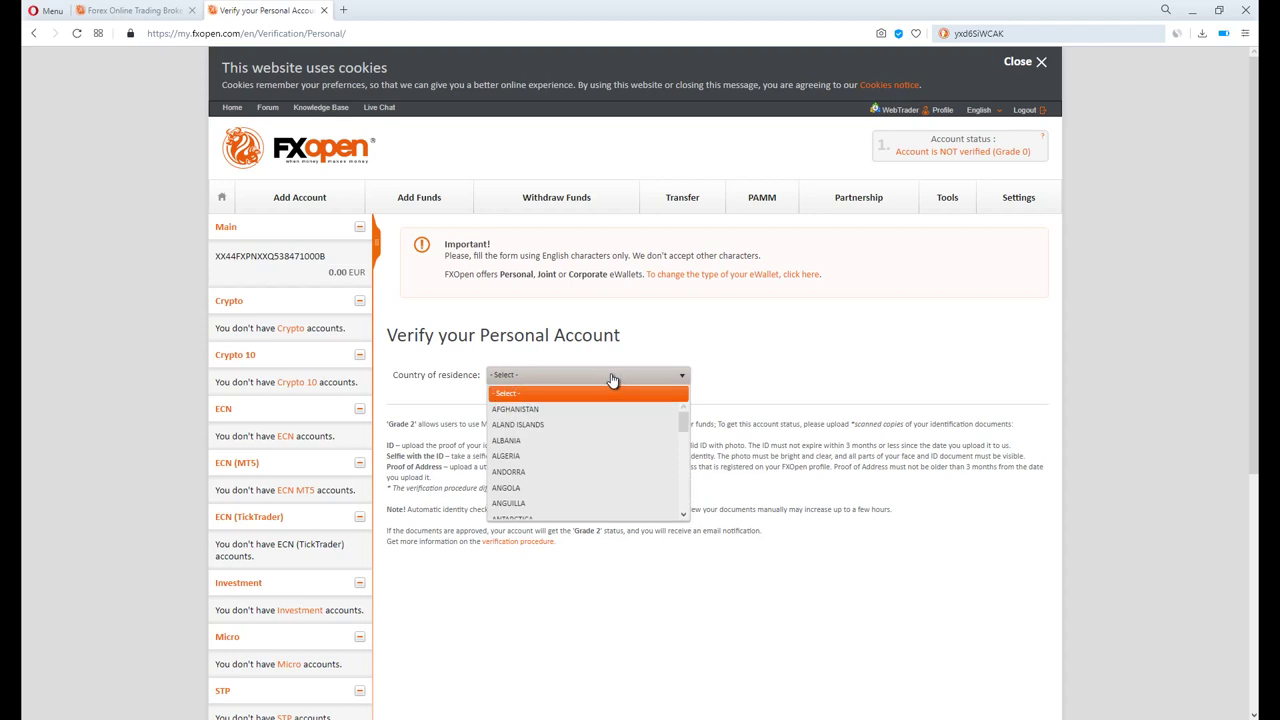
pyautogui.press('Down')
pyautogui.press('Return')
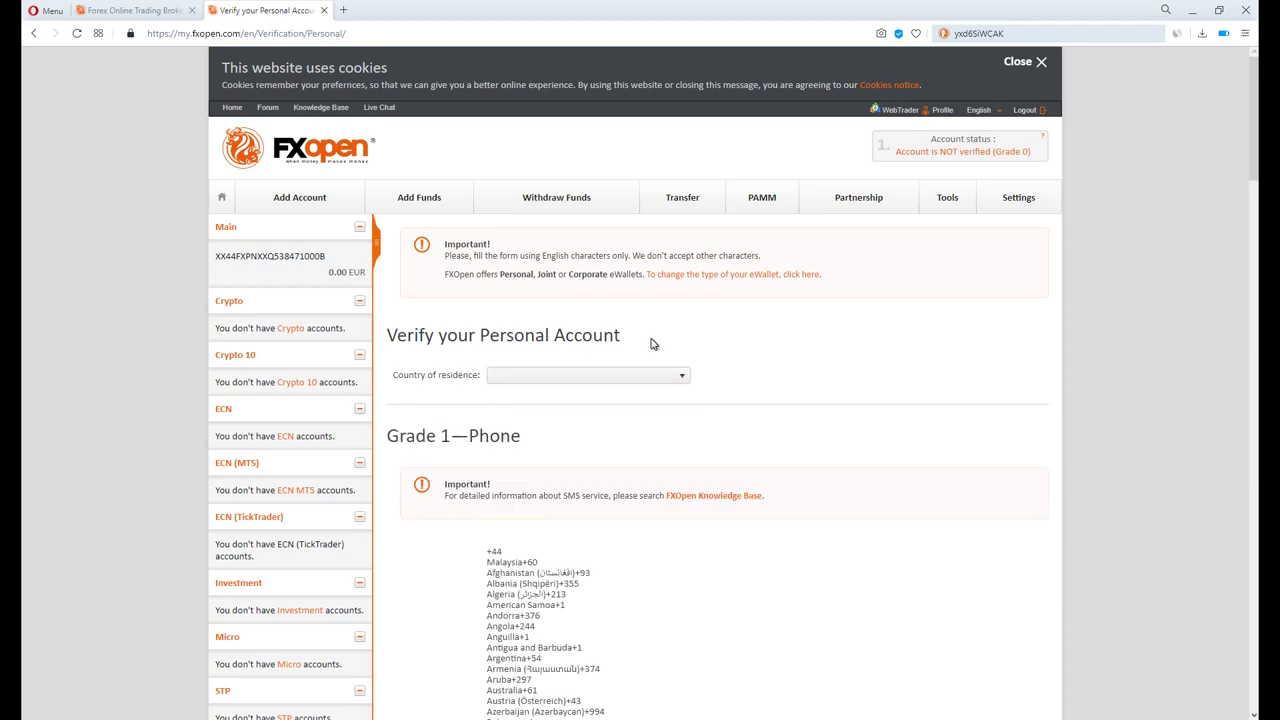
# Step: Select ID card as the identity document and move on toward the Selfie step
pyautogui.scroll(-1, 645, 347)
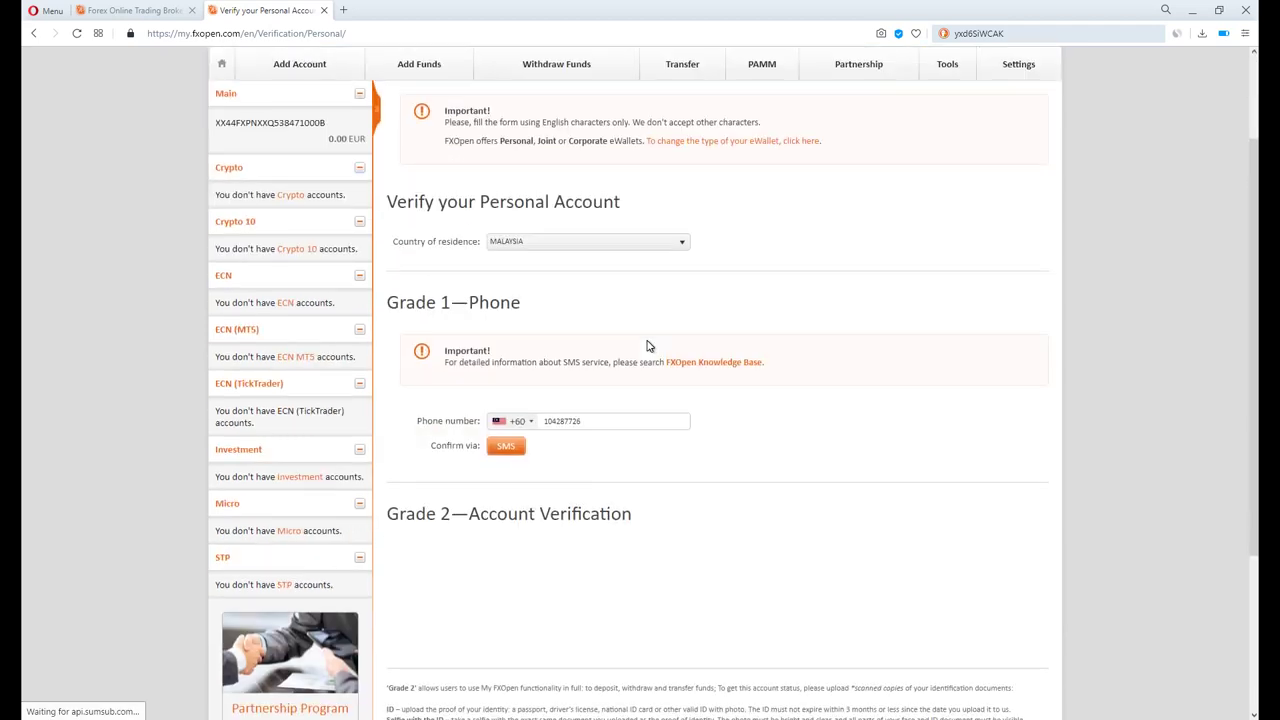
pyautogui.scroll(-1, 637, 414)
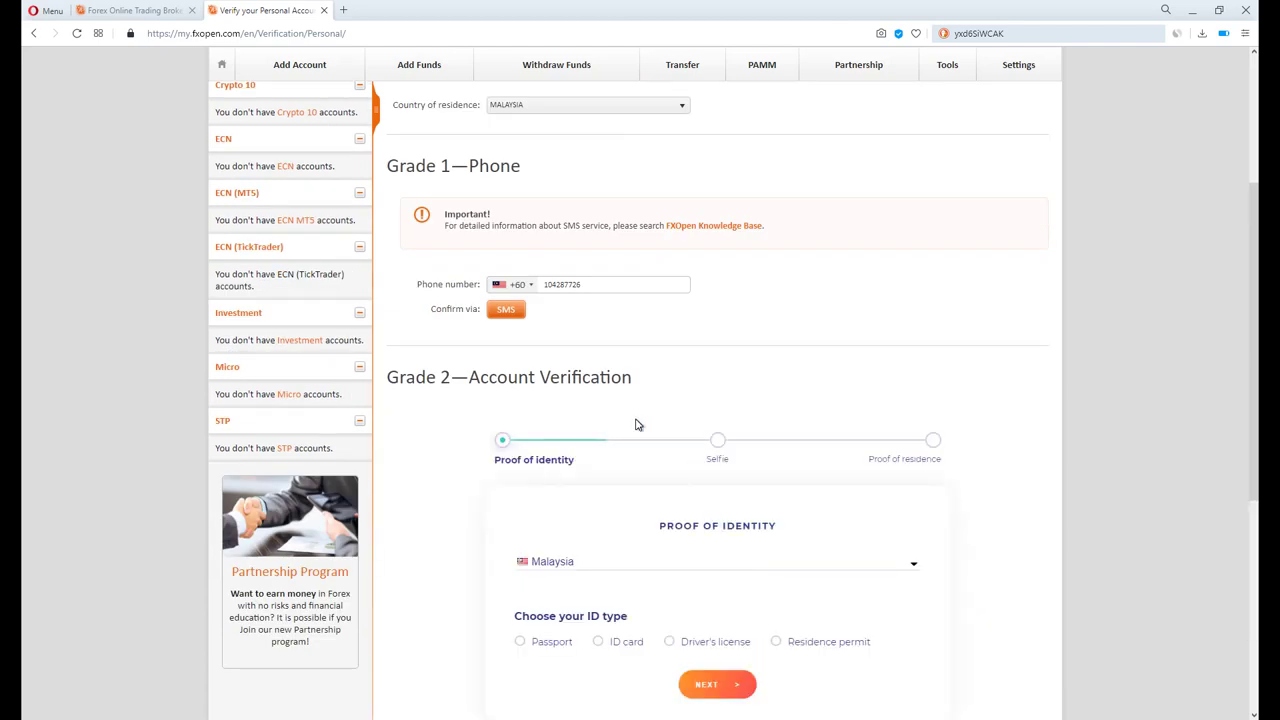
pyautogui.scroll(-1, 637, 425)
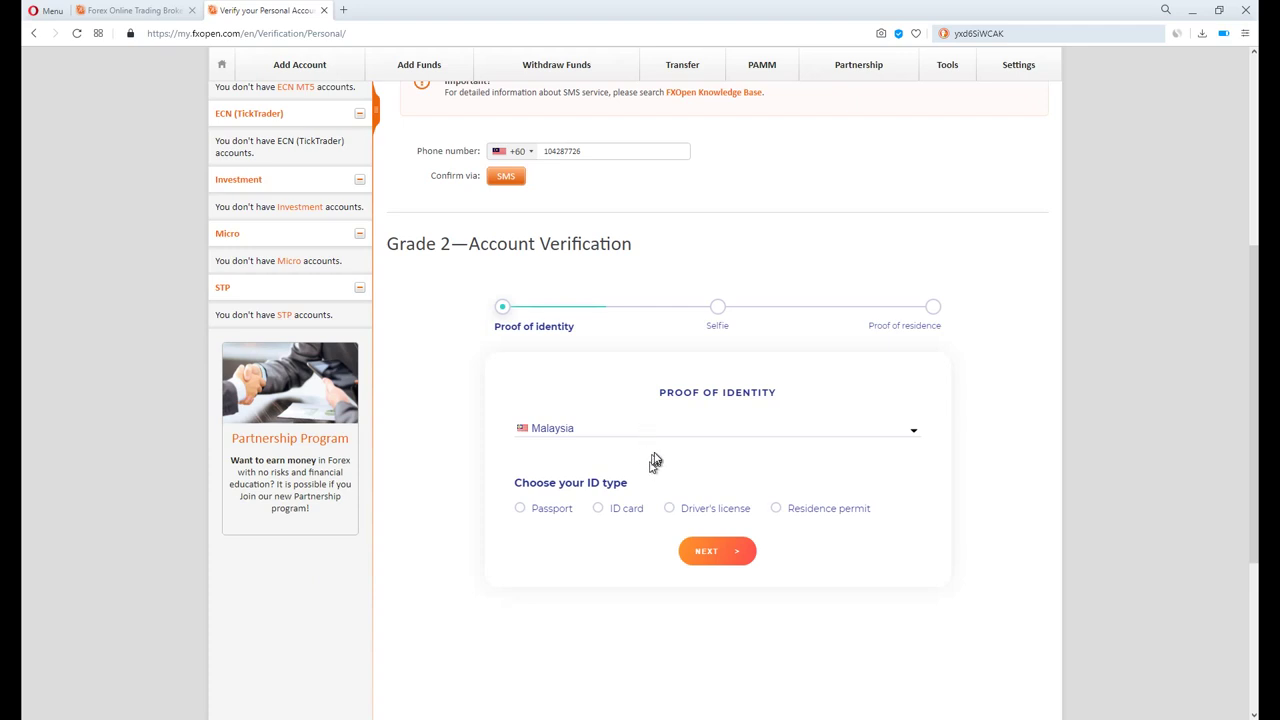
pyautogui.click(598, 509)
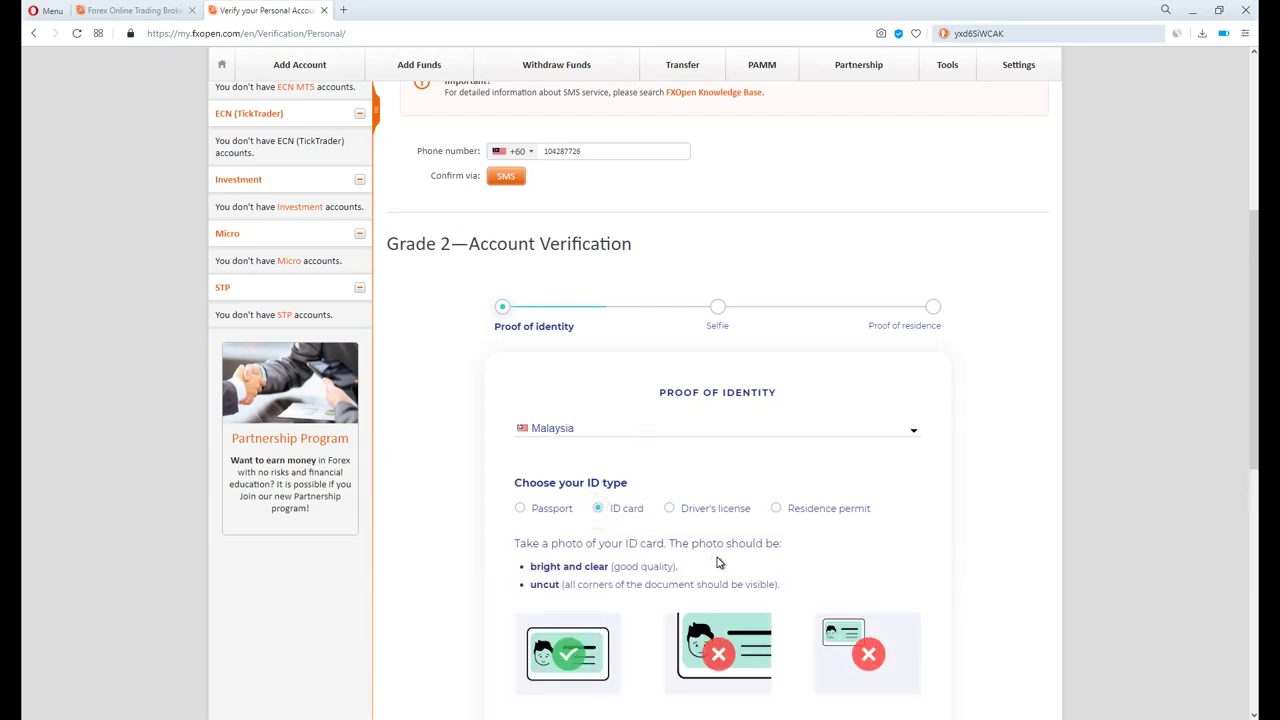
pyautogui.scroll(-1, 717, 563)
pyautogui.scroll(-2, 717, 563)
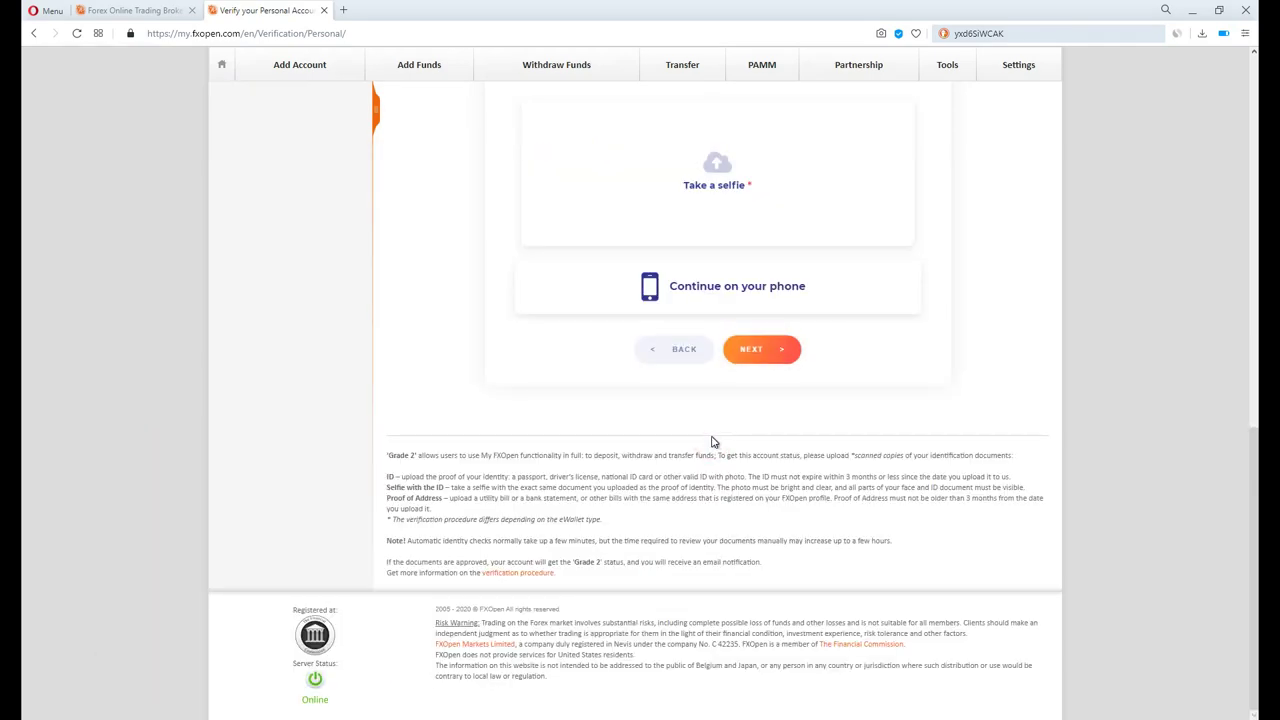
pyautogui.scroll(2, 714, 429)
pyautogui.scroll(1, 716, 418)
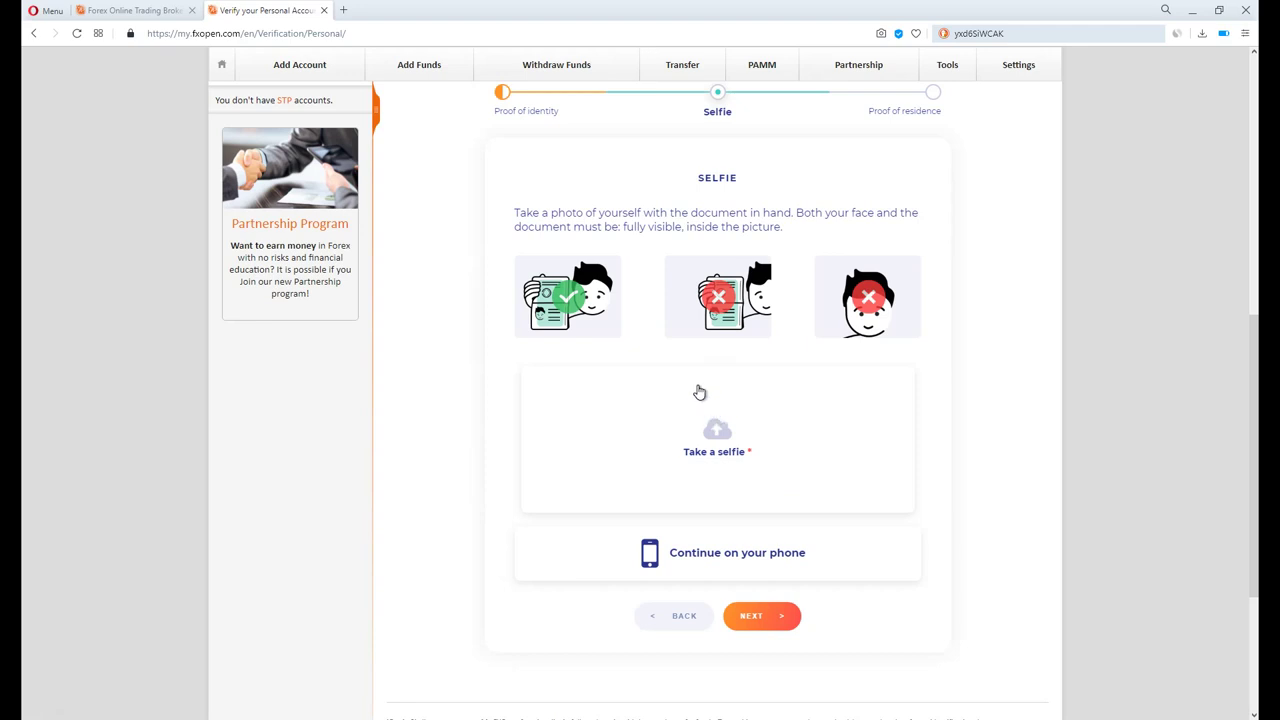
# Step: Scroll up and down through the Selfie step's requirements
pyautogui.scroll(-3, 697, 374)
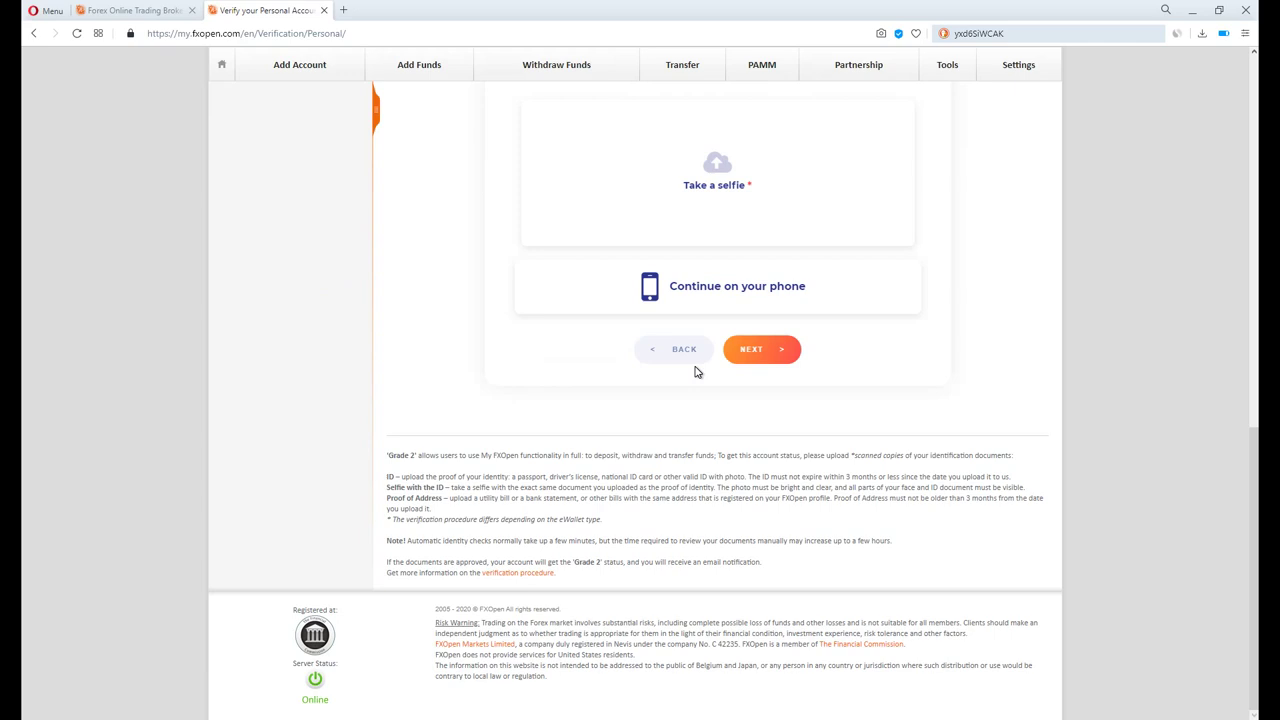
pyautogui.scroll(2, 697, 372)
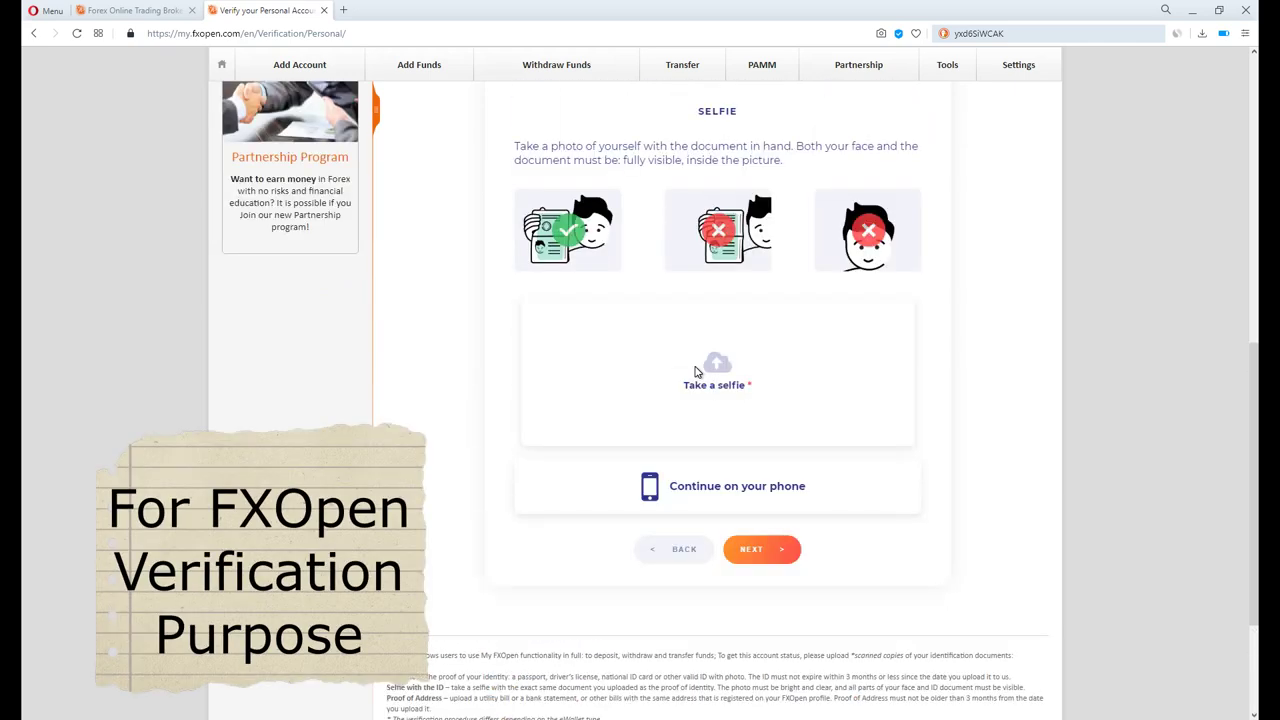
pyautogui.scroll(2, 697, 372)
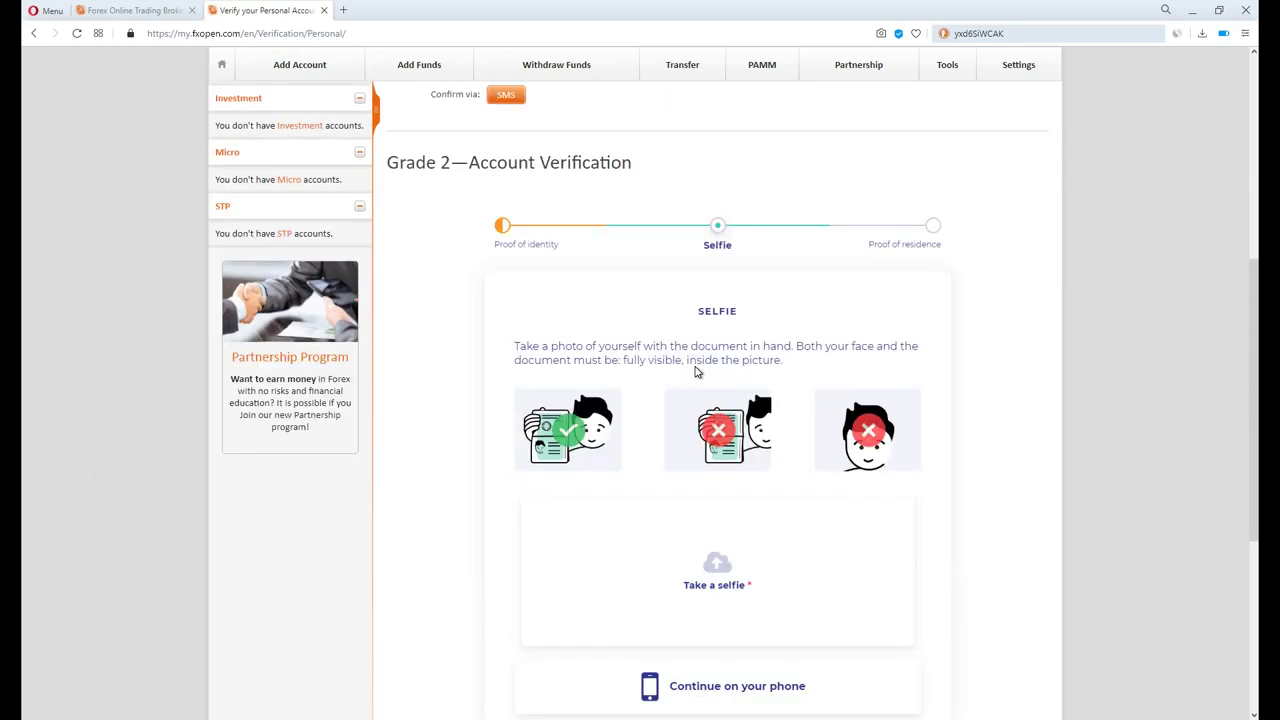
pyautogui.scroll(-1, 697, 372)
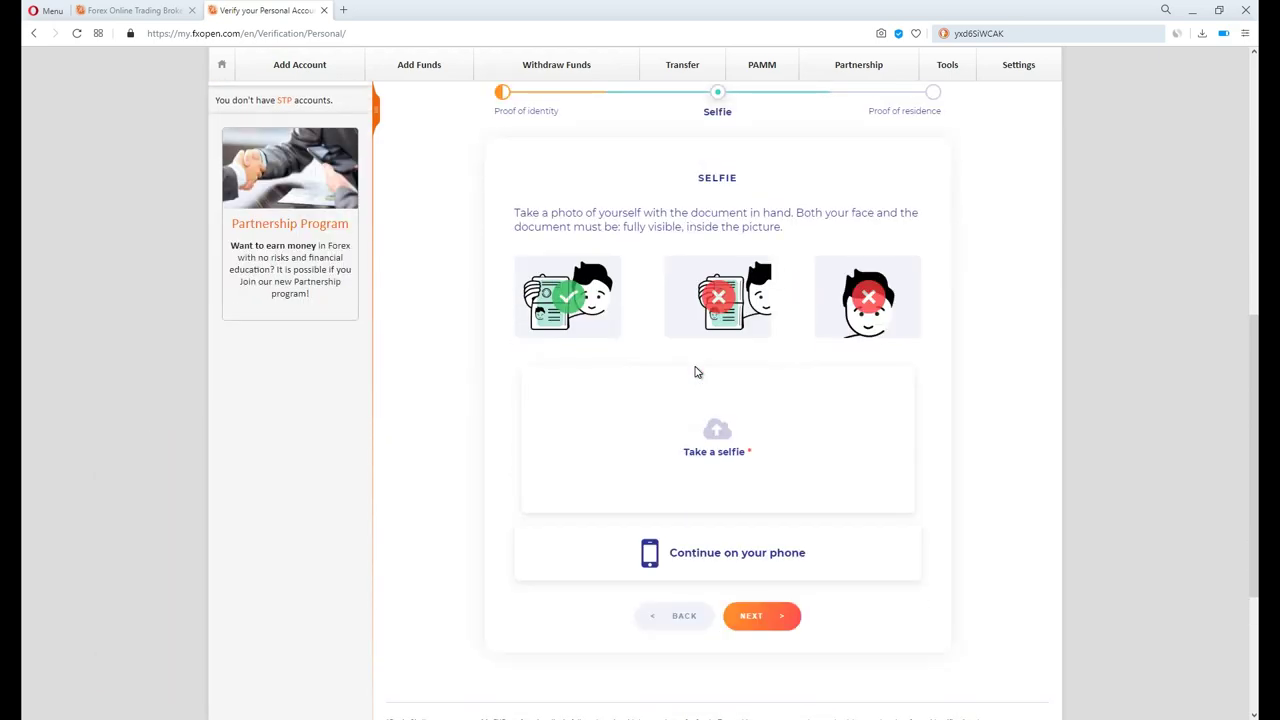
pyautogui.scroll(1, 697, 372)
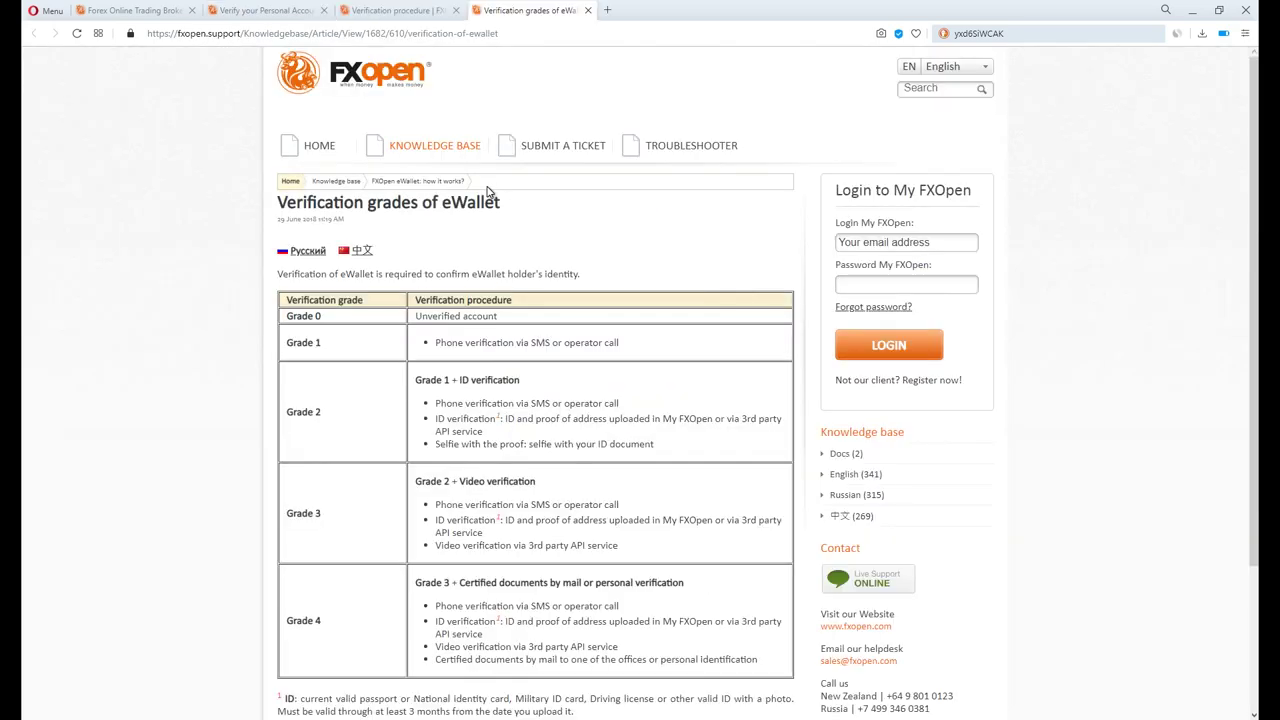
# Step: Scroll down and back up through the Knowledge Base verification grades table
pyautogui.scroll(-2, 487, 190)
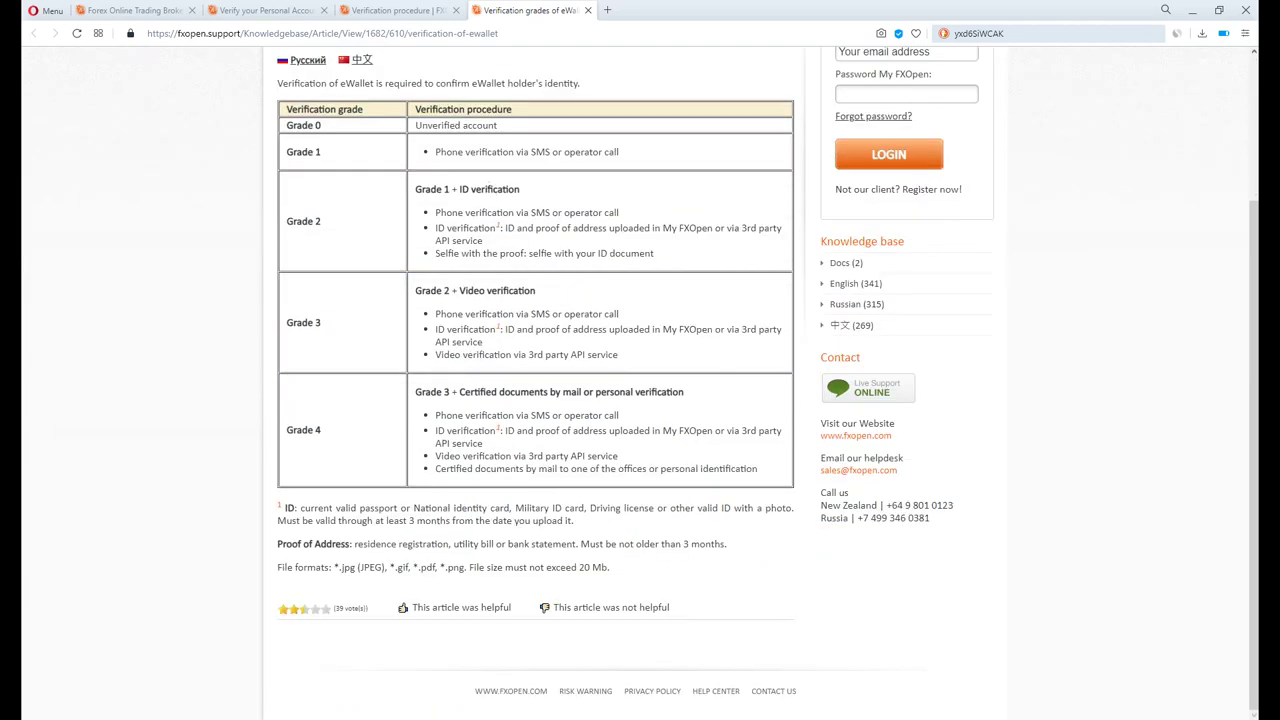
pyautogui.scroll(1, 535, 380)
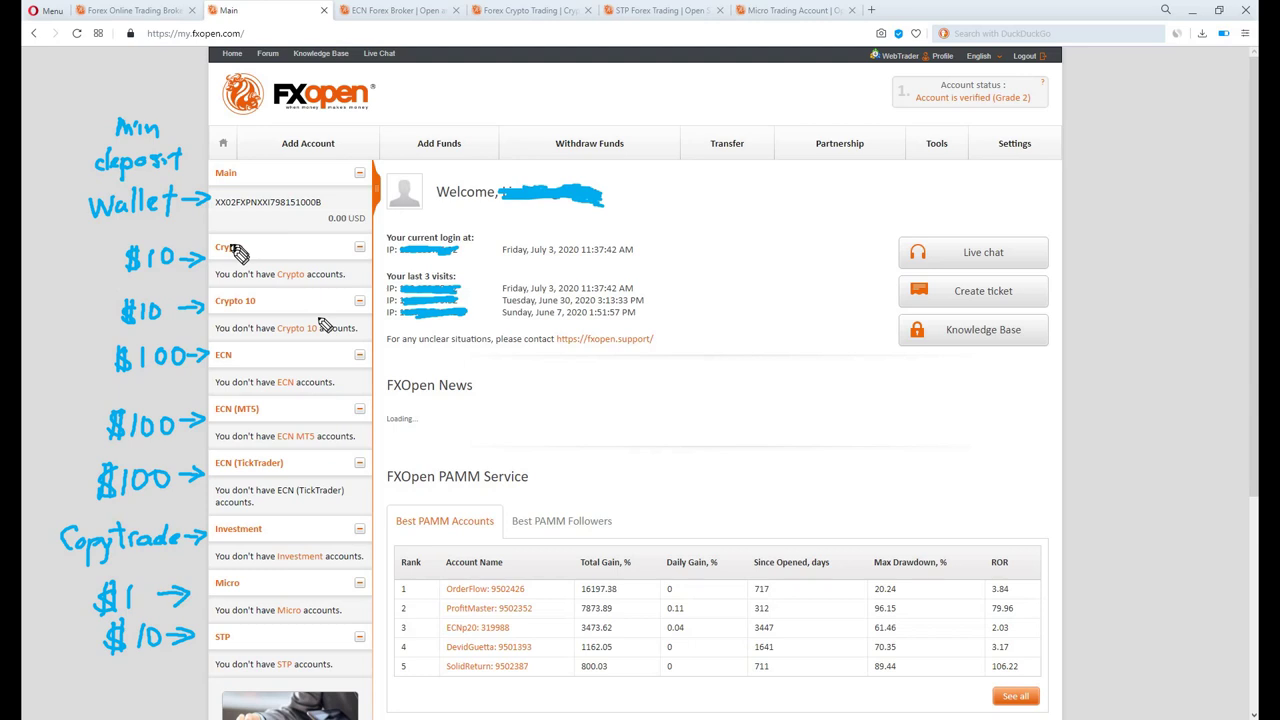
# Step: Pen-write 1:10 beside the Crypto 10 deposit and 1:3 beside the Crypto deposit
pyautogui.moveTo(47, 300)
pyautogui.mouseDown()
pyautogui.moveTo(45, 321)
pyautogui.moveTo(85, 300)
pyautogui.mouseUp()
pyautogui.click(57, 306)
pyautogui.click(57, 316)
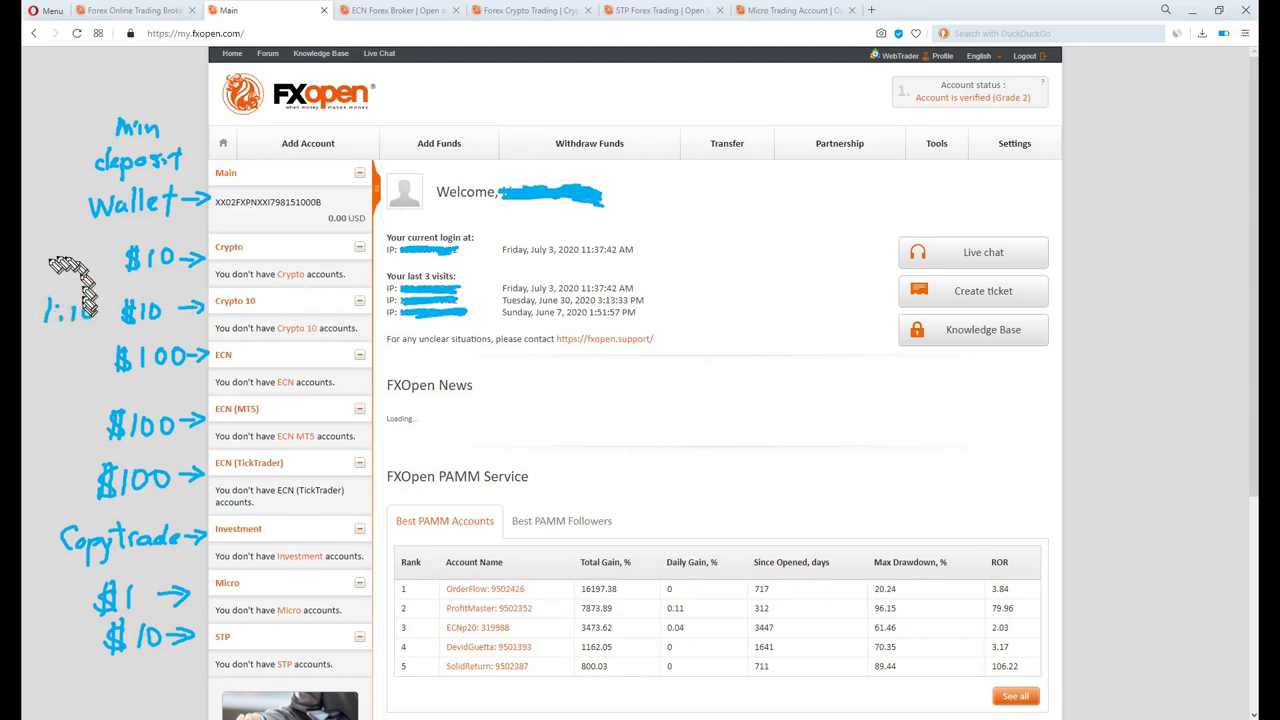
pyautogui.moveTo(46, 250)
pyautogui.mouseDown()
pyautogui.moveTo(48, 272)
pyautogui.moveTo(78, 272)
pyautogui.mouseUp()
pyautogui.click(63, 256)
pyautogui.click(63, 268)
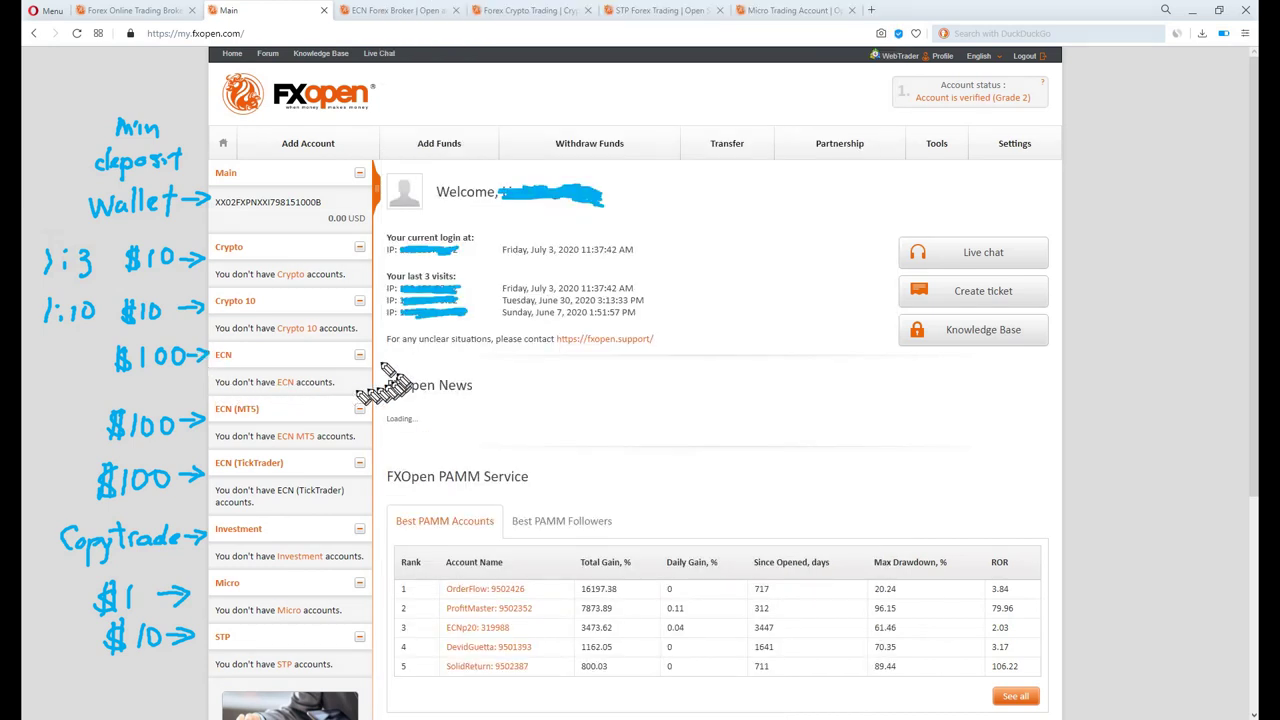
# Step: Write $1.5 by ECN, arrow Copytrade to PAMM, underline ECN, circle the STP line
pyautogui.moveTo(49, 366)
pyautogui.mouseDown()
pyautogui.moveTo(43, 354)
pyautogui.moveTo(50, 368)
pyautogui.moveTo(86, 357)
pyautogui.moveTo(40, 423)
pyautogui.moveTo(76, 416)
pyautogui.mouseUp()
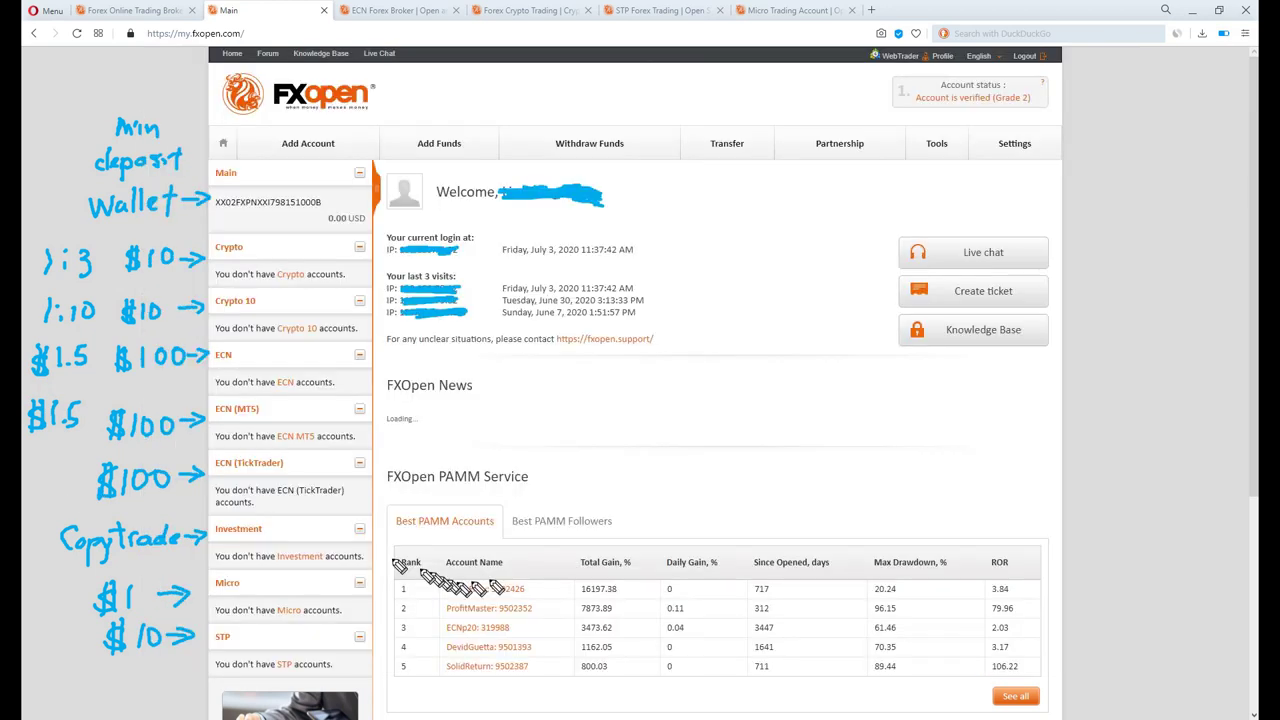
pyautogui.moveTo(376, 550); pyautogui.dragTo(405, 595)
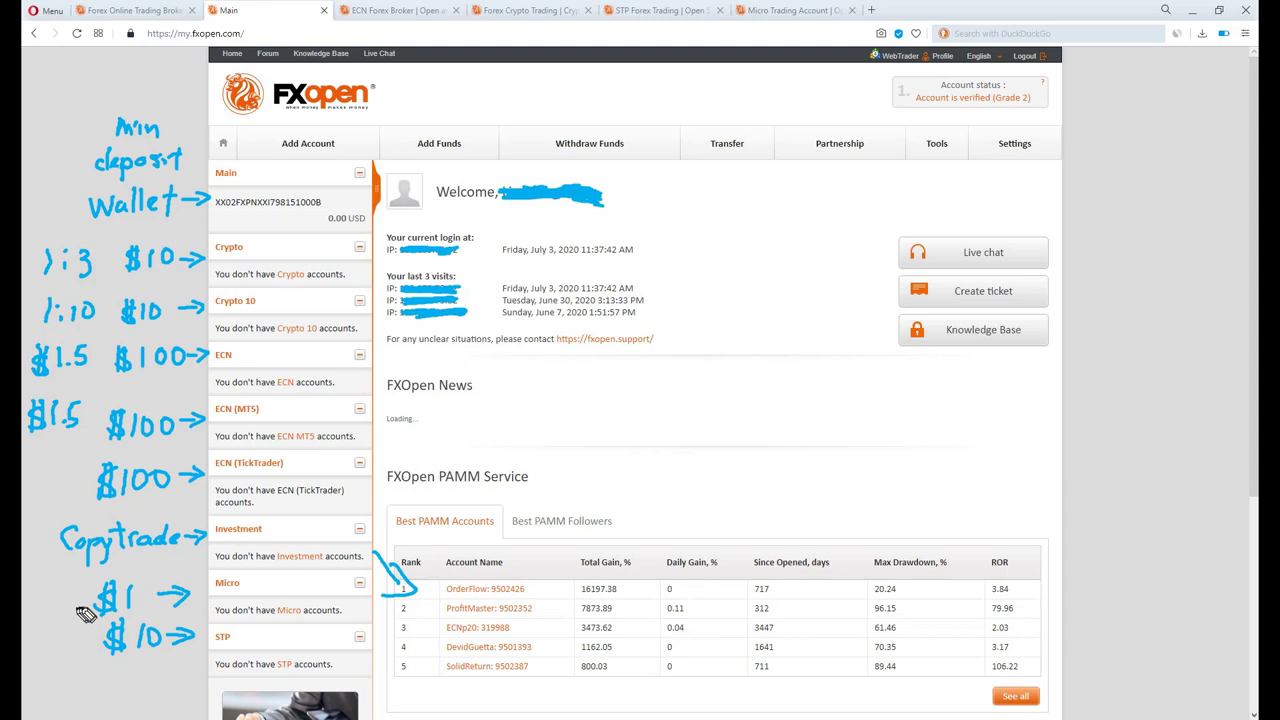
pyautogui.moveTo(206, 362); pyautogui.dragTo(232, 362)
pyautogui.moveTo(293, 645)
pyautogui.mouseDown()
pyautogui.moveTo(215, 690)
pyautogui.moveTo(300, 687)
pyautogui.moveTo(285, 672)
pyautogui.mouseUp()
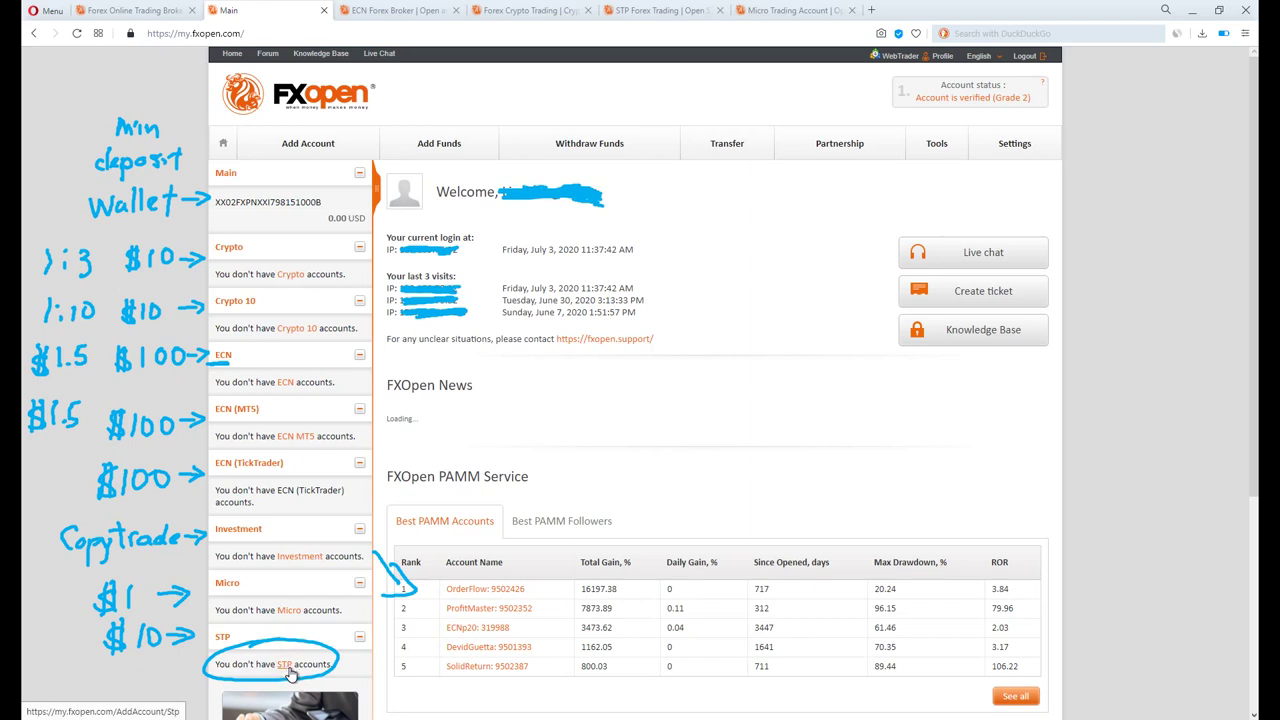
# Step: Open the STP account opening form and circle its 'I agree' document acceptance
pyautogui.click(286, 666)
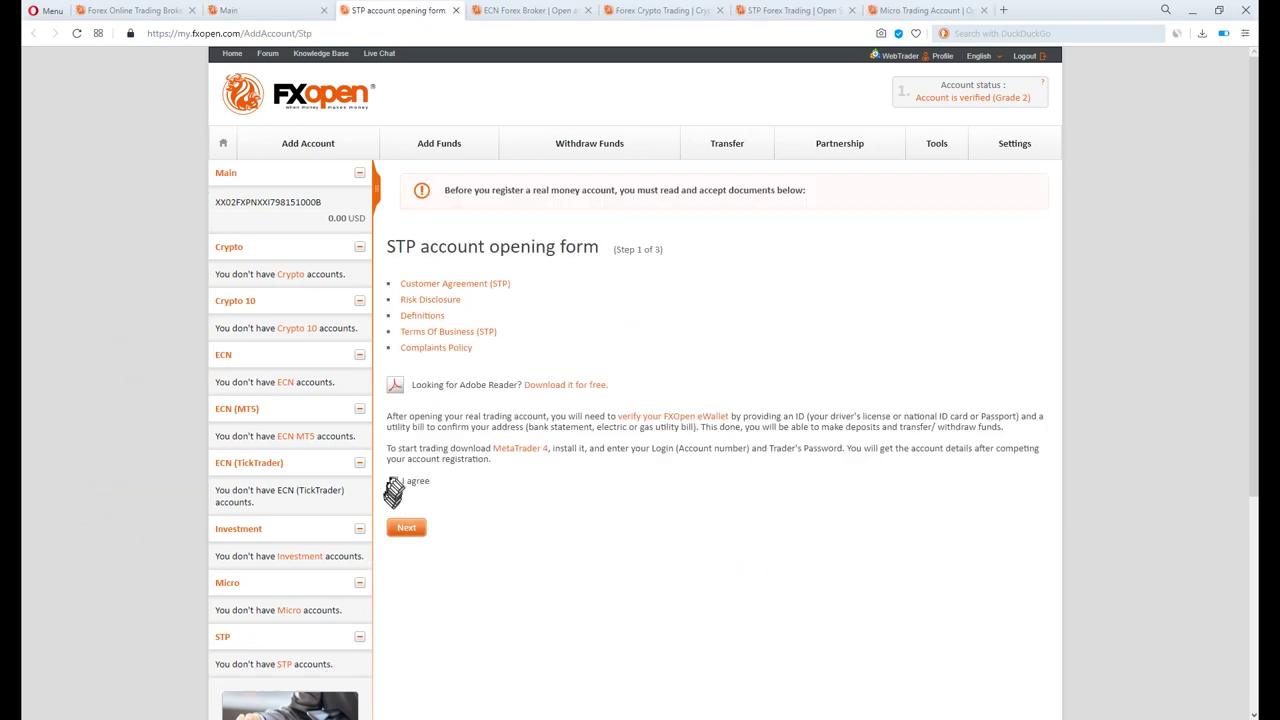
pyautogui.moveTo(412, 458); pyautogui.dragTo(450, 470)
pyautogui.moveTo(533, 455)
pyautogui.mouseDown()
pyautogui.moveTo(538, 466)
pyautogui.moveTo(514, 451)
pyautogui.mouseUp()
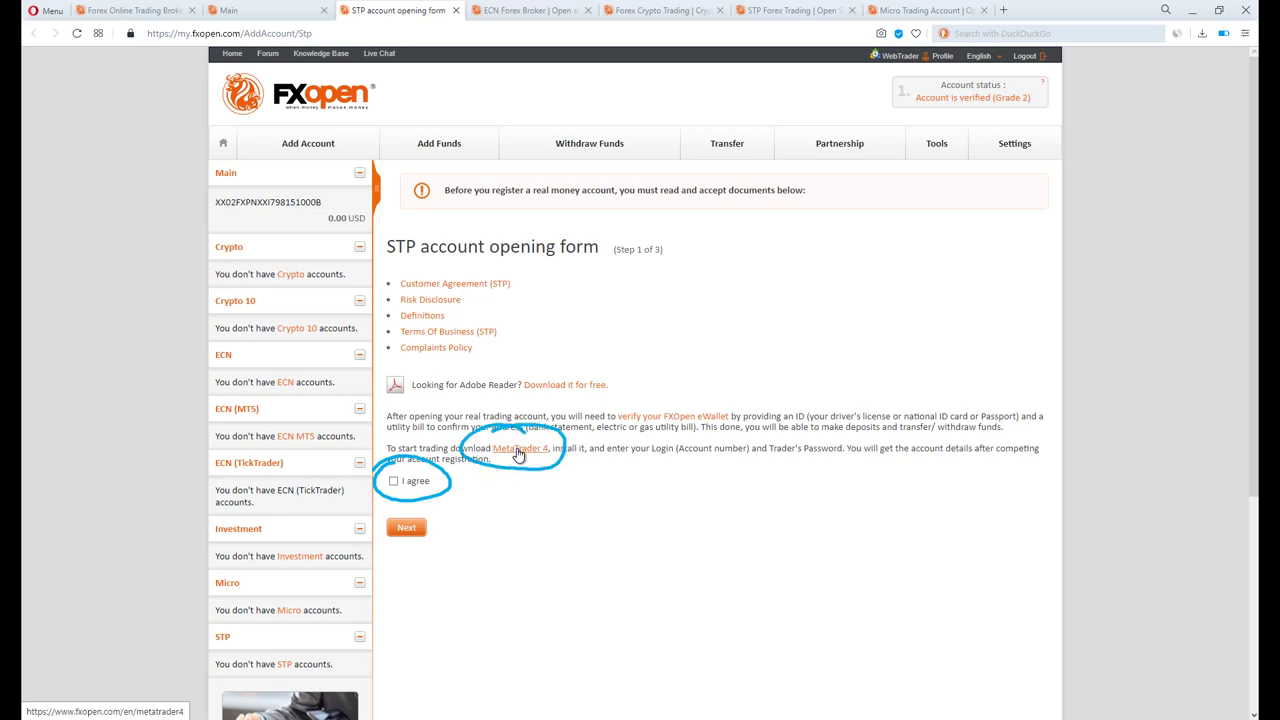
# Step: Download MT4 for Micro and STP accounts, then accept documents on the STP form
pyautogui.click(517, 453)
pyautogui.scroll(-6, 515, 449)
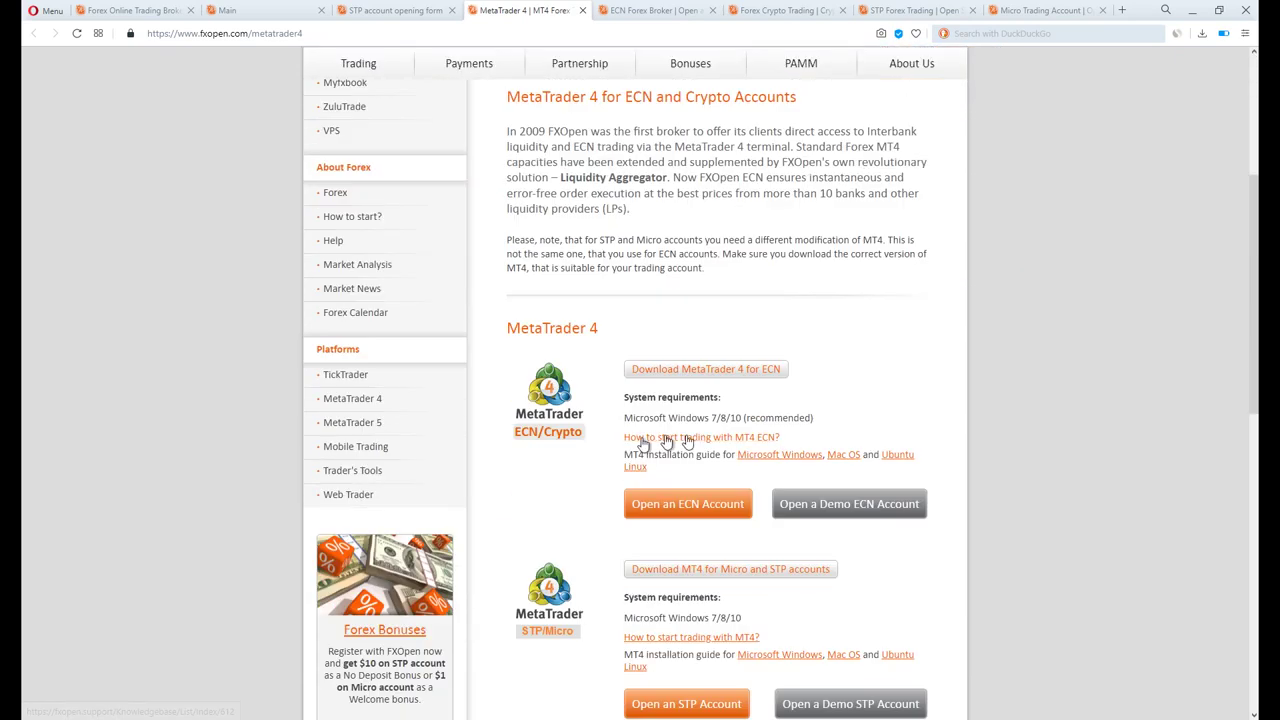
pyautogui.scroll(-2, 688, 442)
pyautogui.moveTo(722, 410)
pyautogui.mouseDown()
pyautogui.moveTo(626, 463)
pyautogui.moveTo(862, 445)
pyautogui.moveTo(722, 410)
pyautogui.mouseUp()
pyautogui.moveTo(815, 246); pyautogui.dragTo(768, 252)
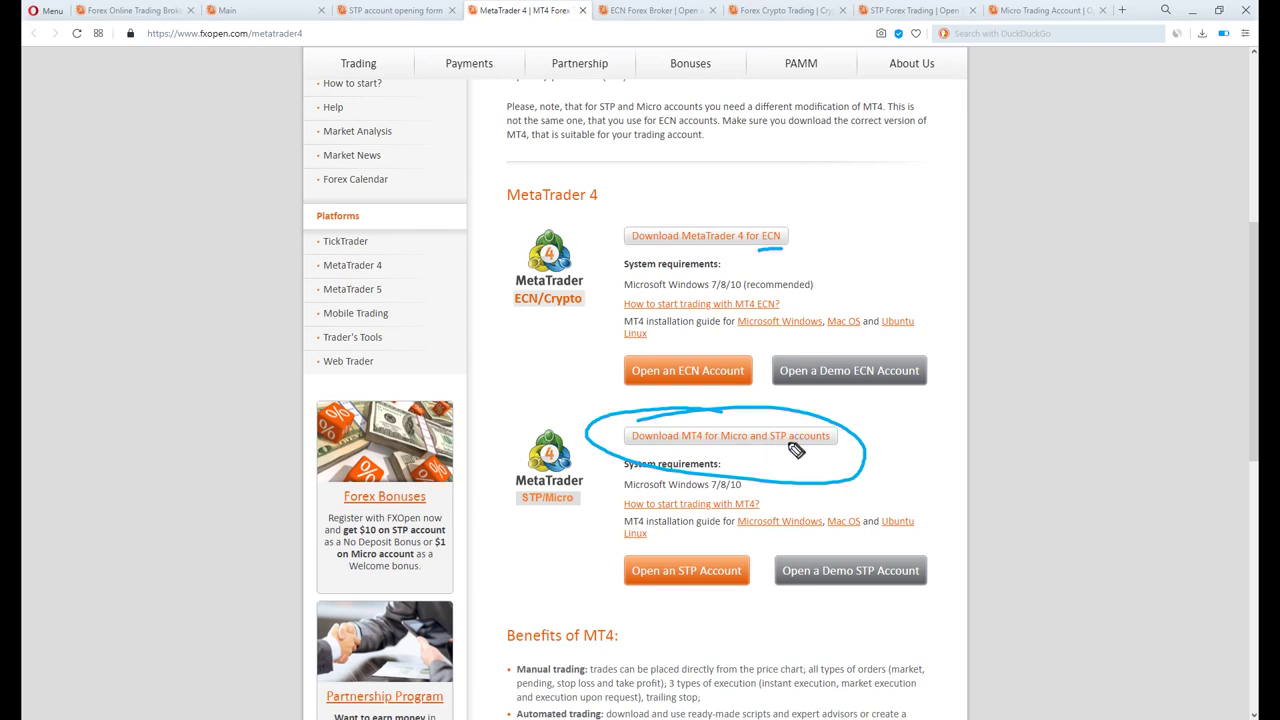
pyautogui.click(790, 440)
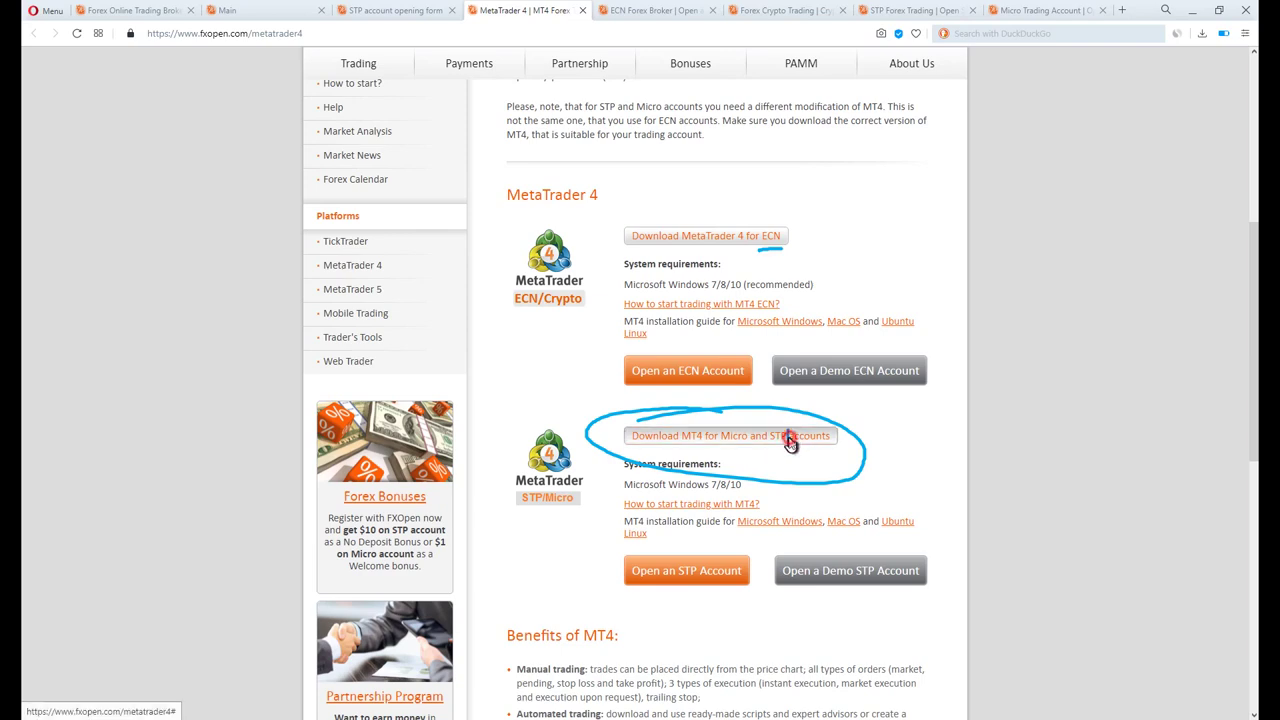
pyautogui.hotkey('ctrl', 'shift', 'Tab')
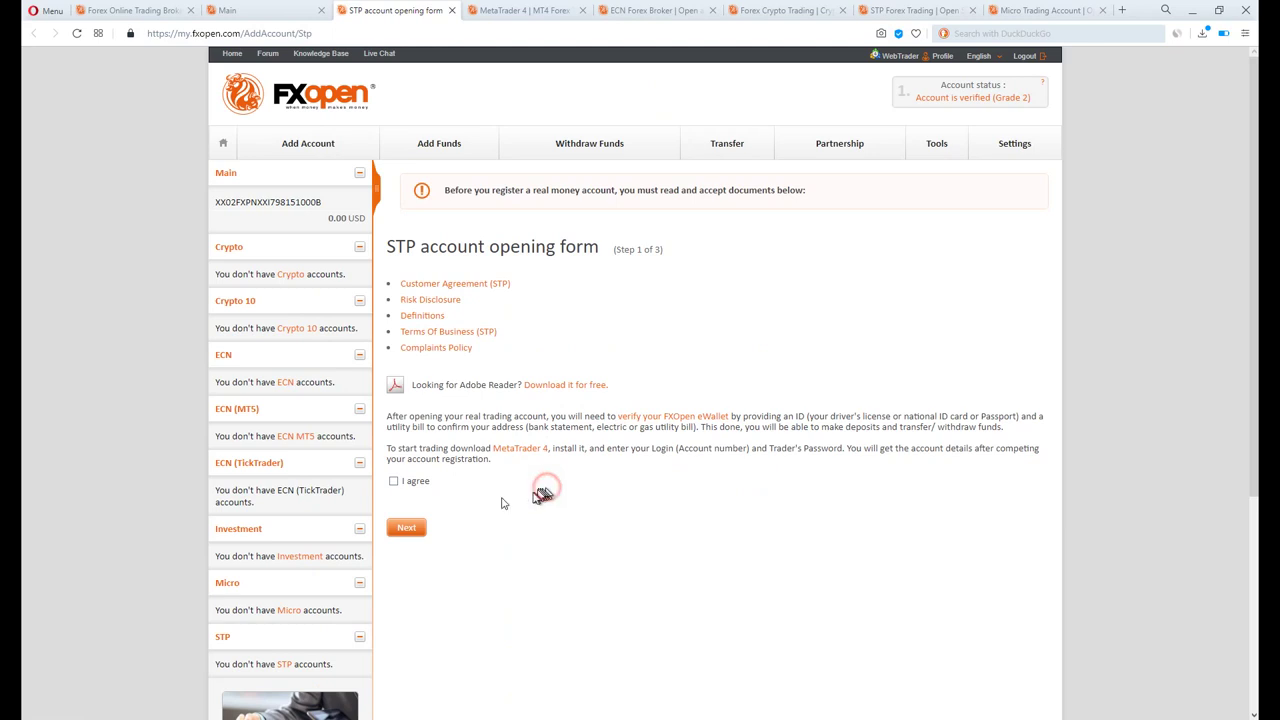
pyautogui.click(393, 481)
# Step: On step 2, set the account currency to CHF and leverage to 1:500
pyautogui.click(410, 528)
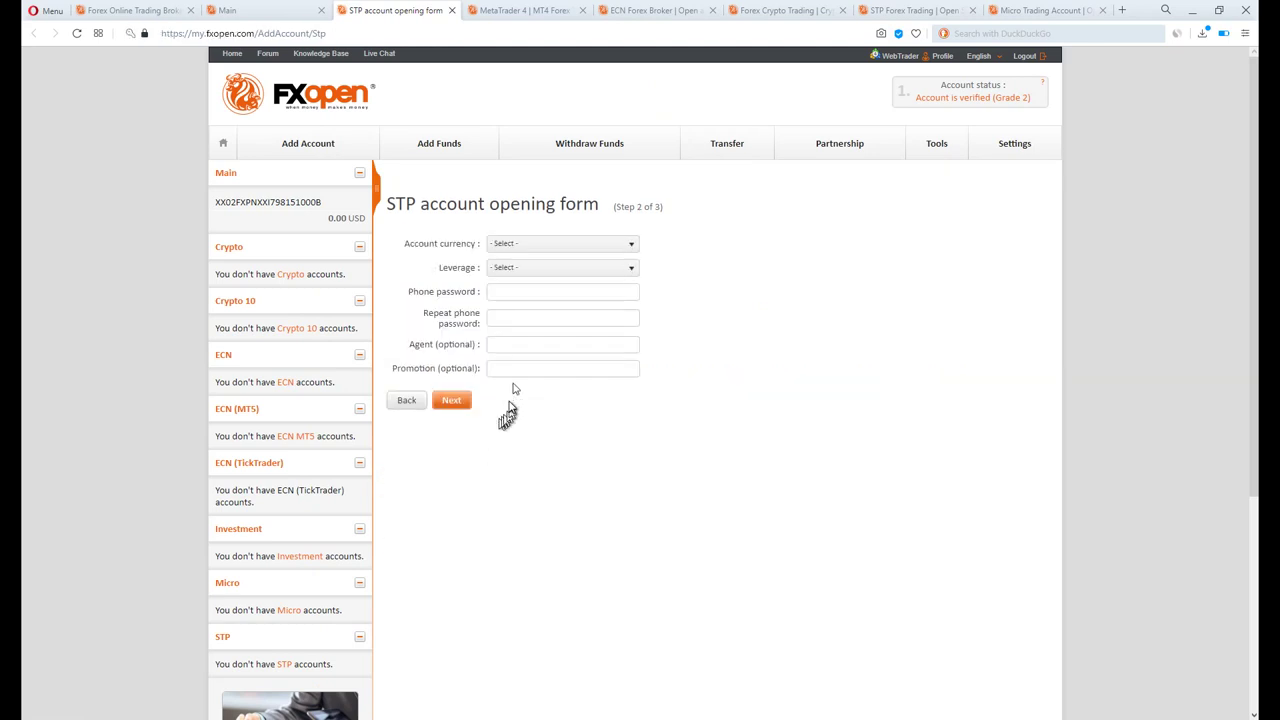
pyautogui.click(620, 244)
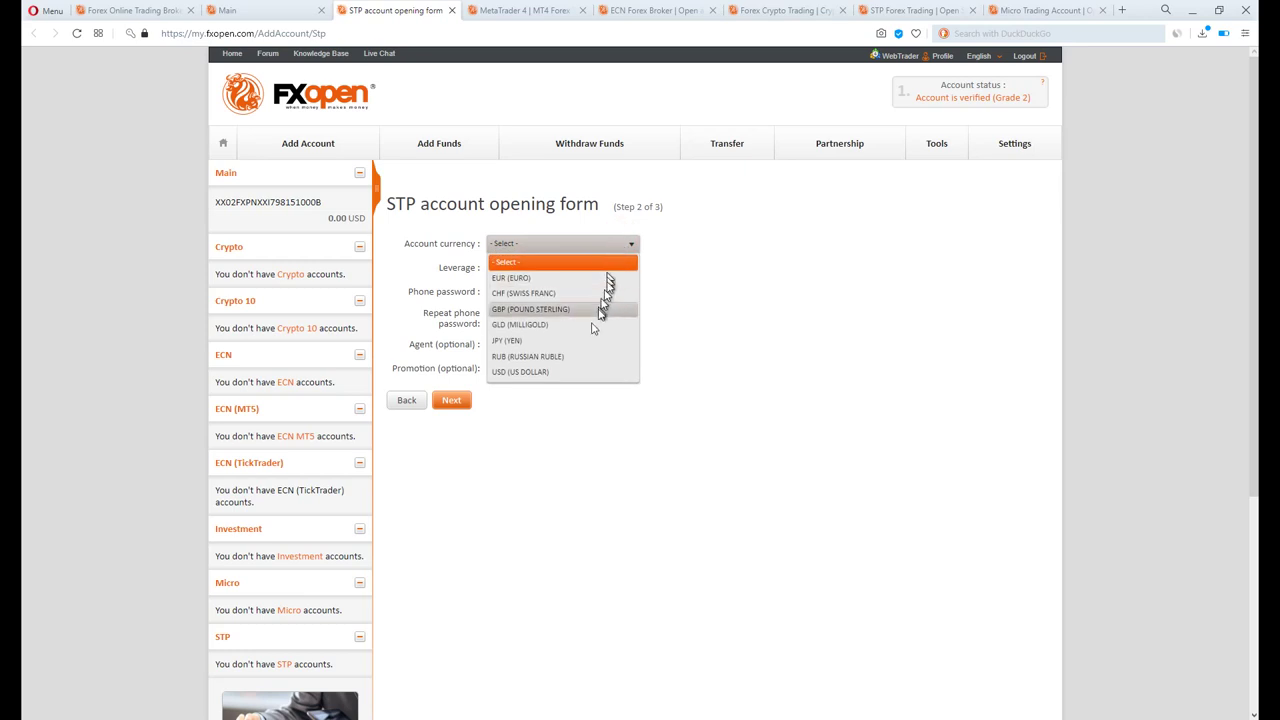
pyautogui.click(588, 302)
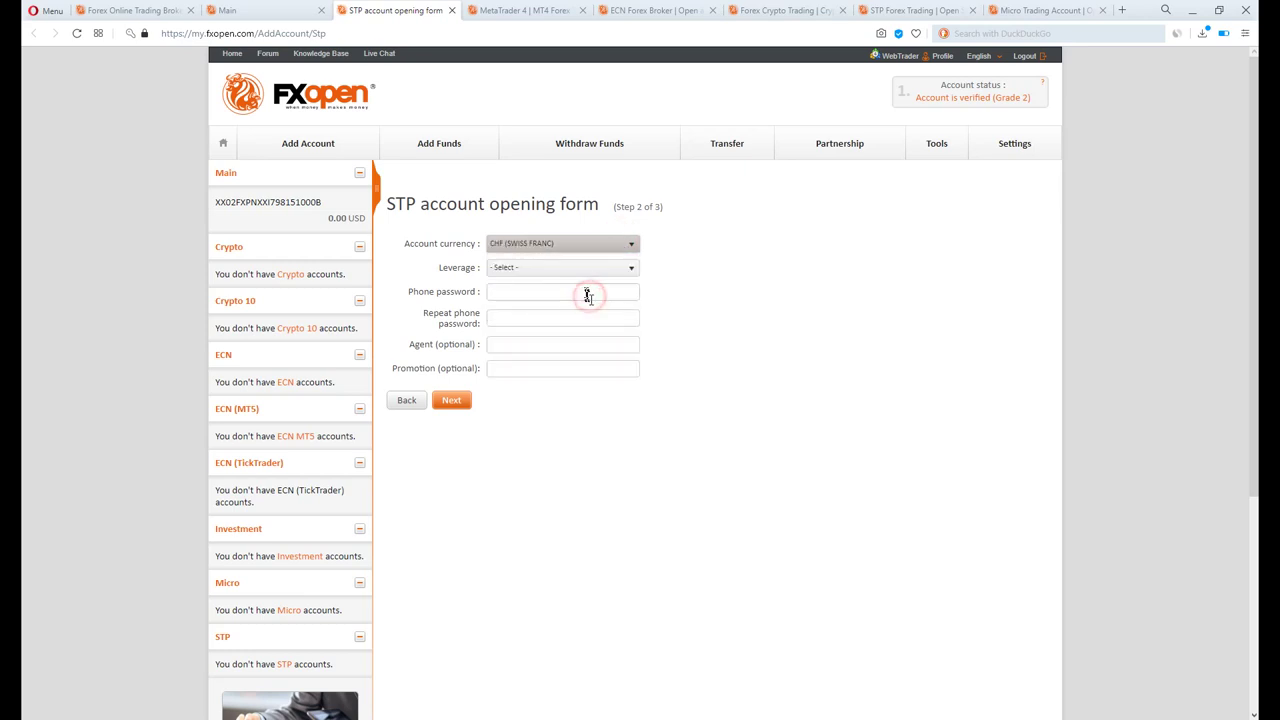
pyautogui.click(606, 270)
pyautogui.scroll(-3, 600, 331)
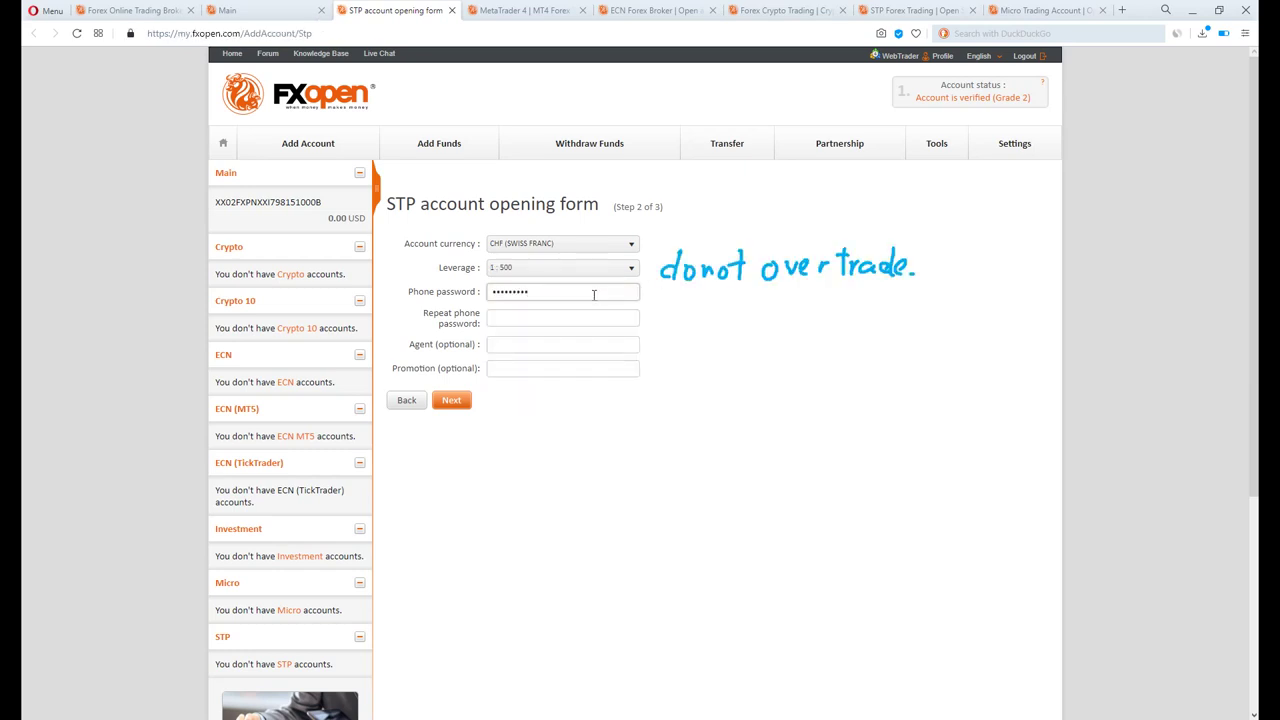
# Step: Enter and repeat the phone password, then submit to open the STP account
pyautogui.write('*')
pyautogui.press('Tab')
pyautogui.write('**********')
pyautogui.moveTo(498, 346); pyautogui.dragTo(530, 352)
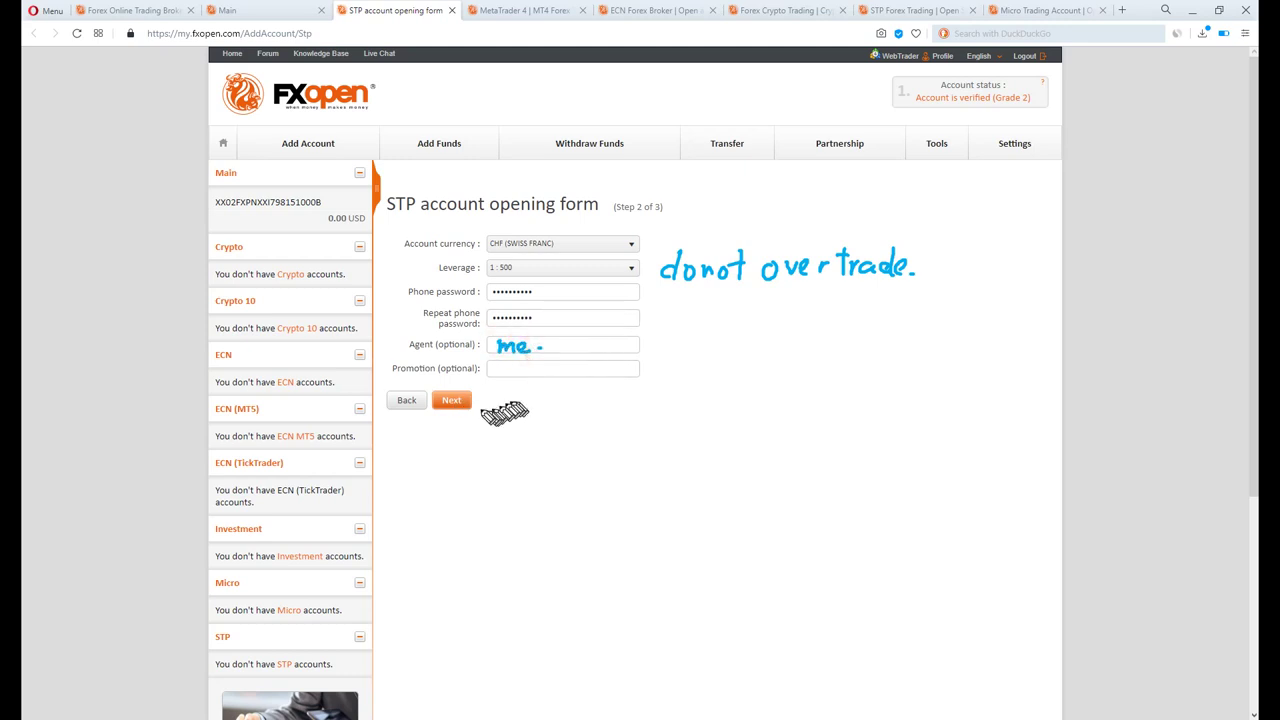
pyautogui.click(451, 401)
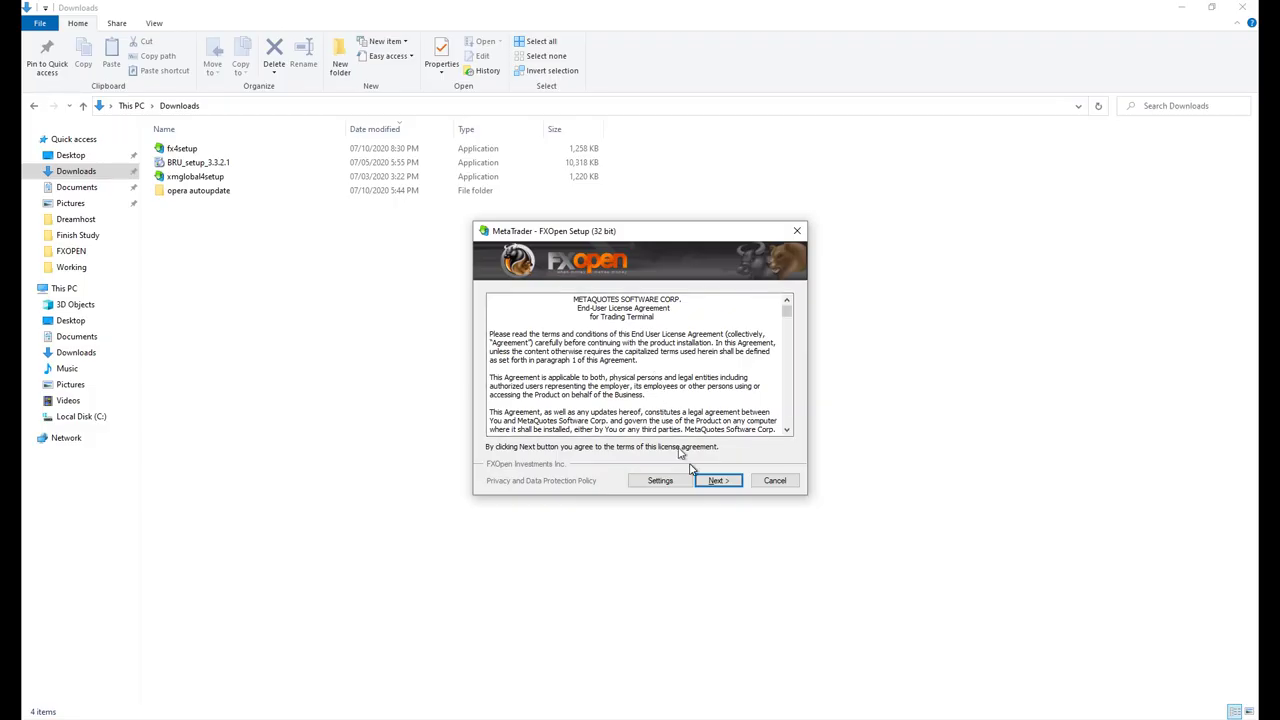
# Step: Accept the licence, install the FXOpen MetaTrader 4 platform, and launch it
pyautogui.click(719, 484)
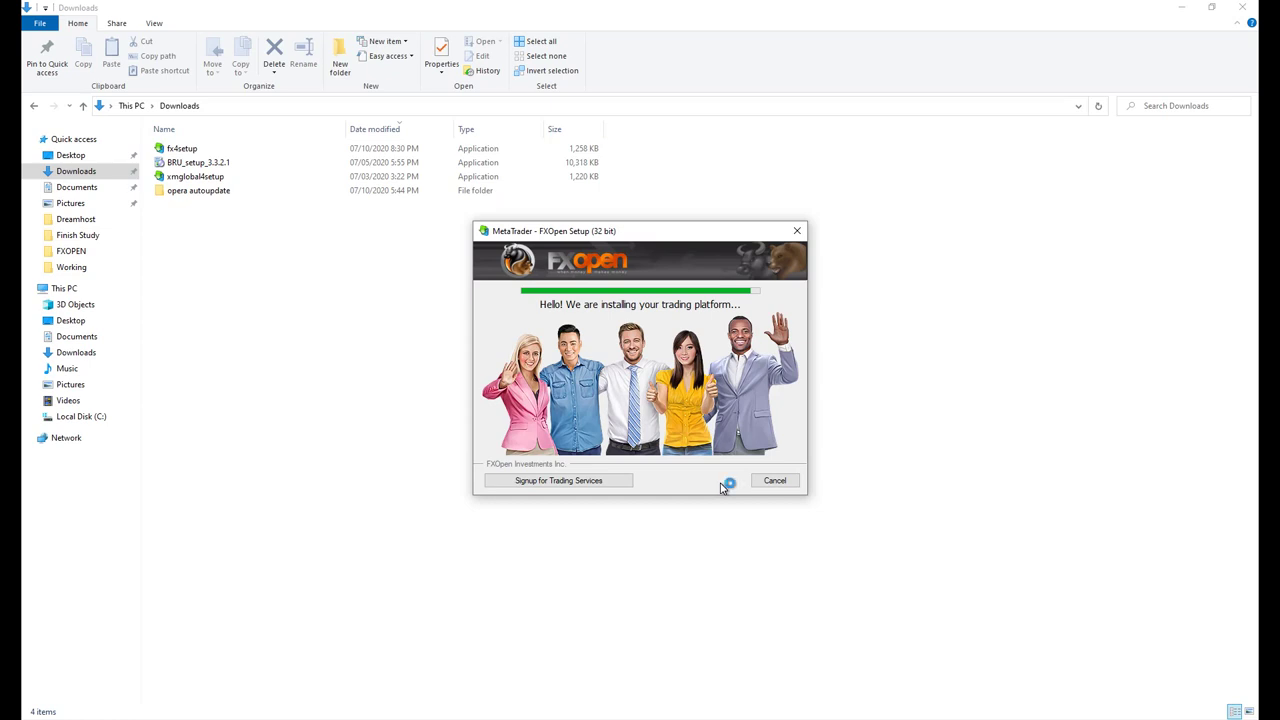
pyautogui.click(768, 480)
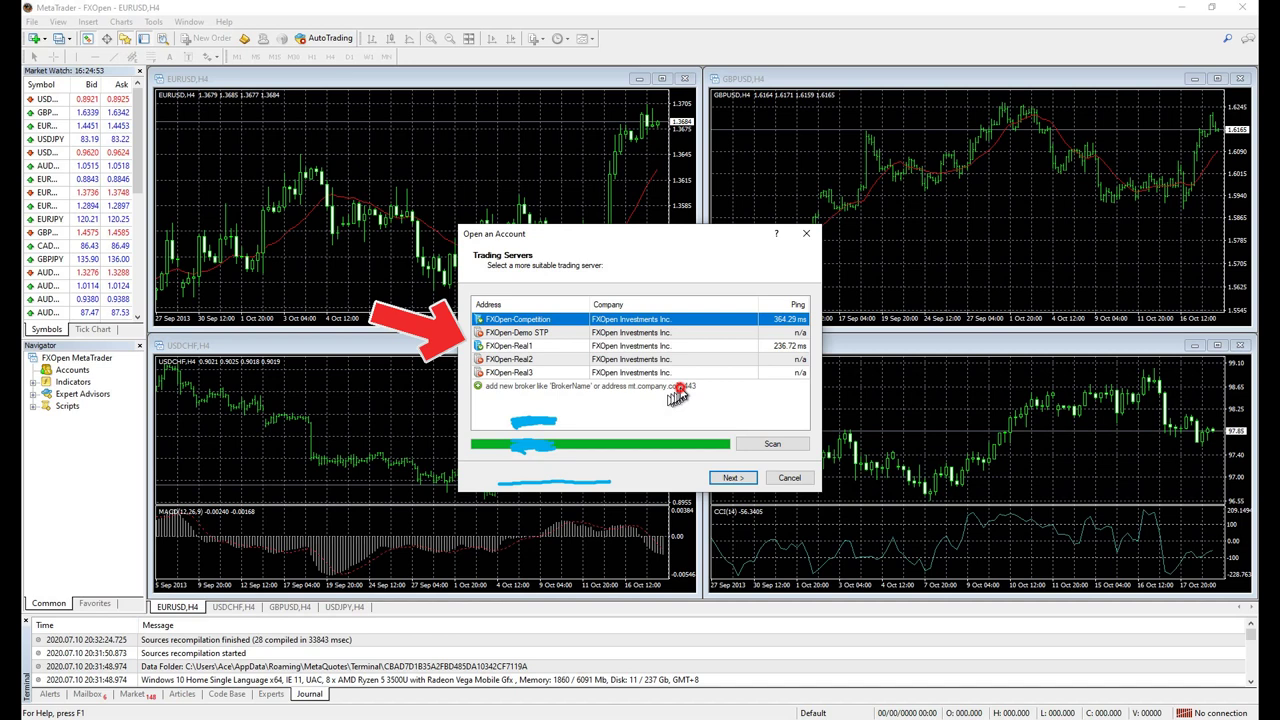
# Step: Add and scan the real1.fxopen.net broker server, then select it
pyautogui.click(679, 387)
pyautogui.write('real1.fxopen.net')
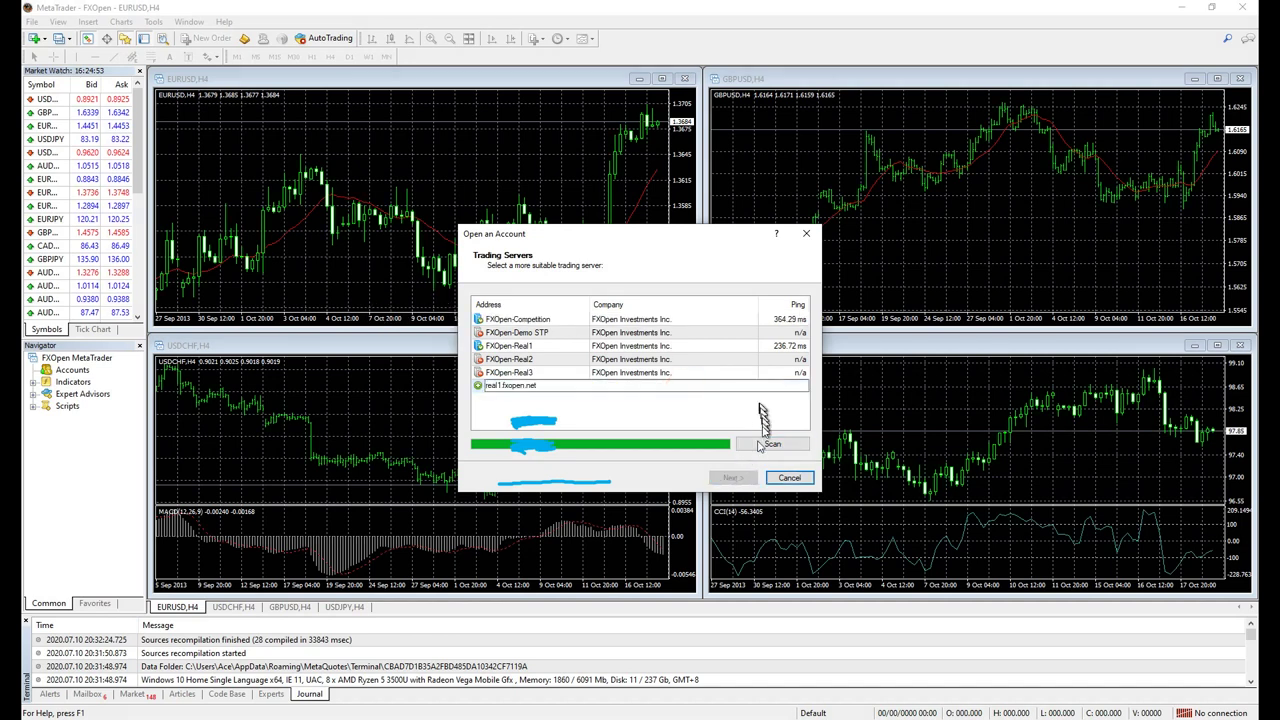
pyautogui.click(762, 444)
pyautogui.click(714, 387)
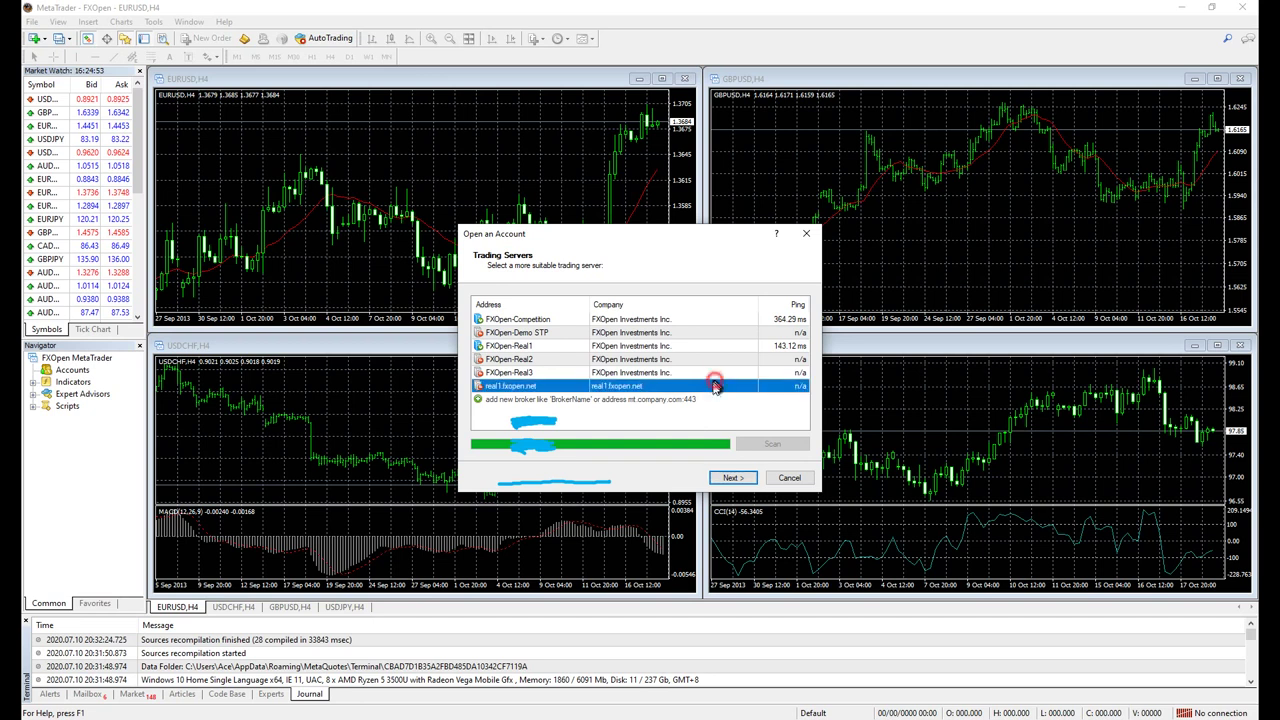
# Step: Choose 'Existing trade account' and copy the trader password from the browser
pyautogui.click(733, 477)
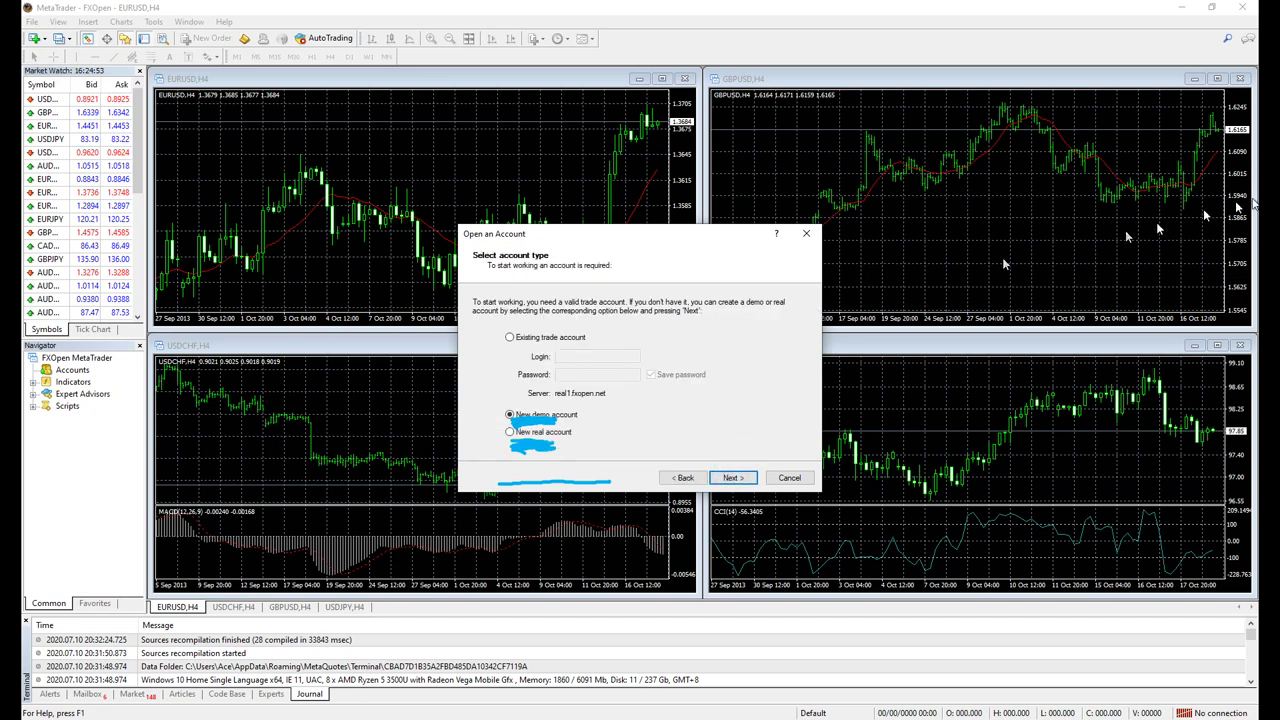
pyautogui.click(545, 337)
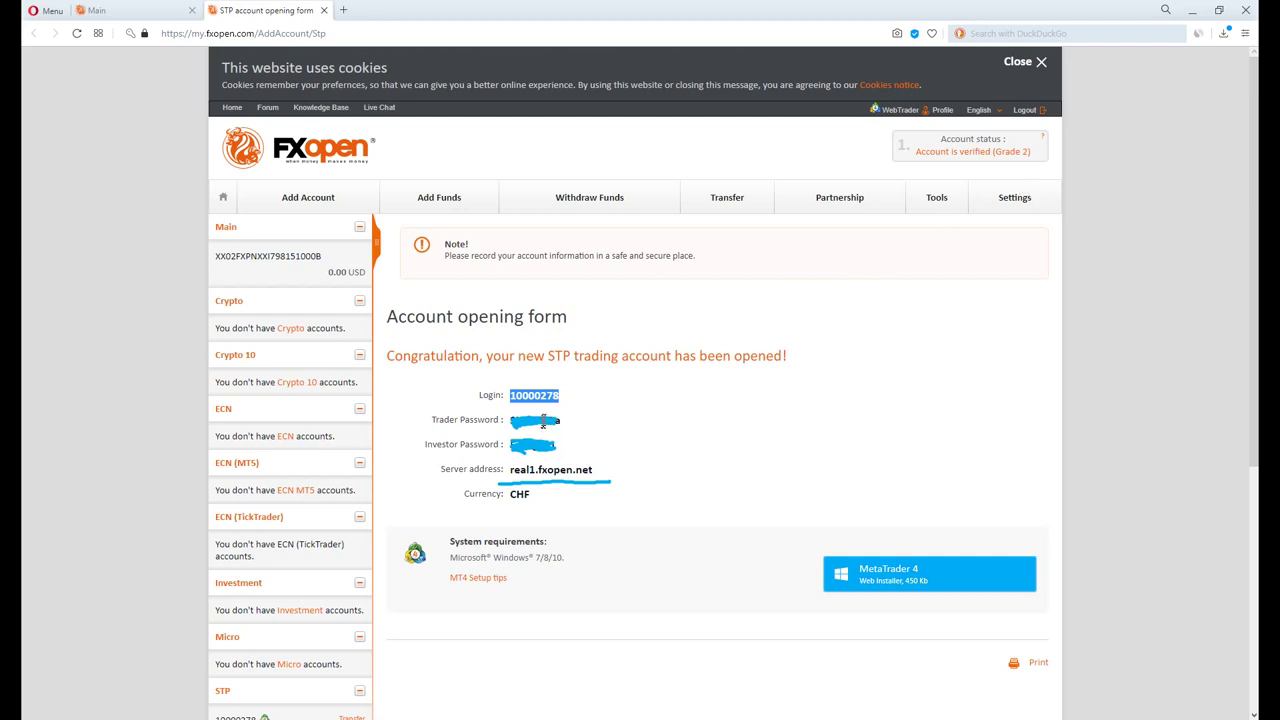
pyautogui.doubleClick(543, 421)
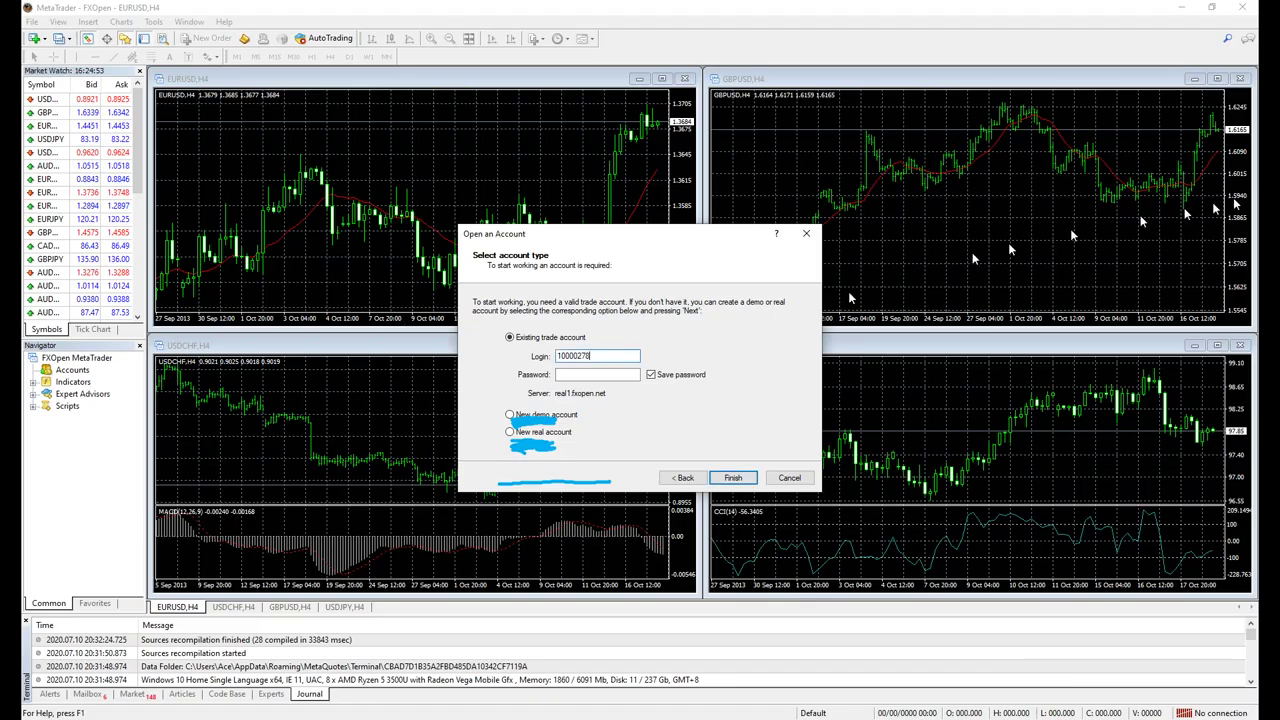
# Step: Paste the trader password, sign in to FXOpen-Real1, and enlarge the Terminal panel
pyautogui.click(630, 374)
pyautogui.hotkey('ctrl', 'v')
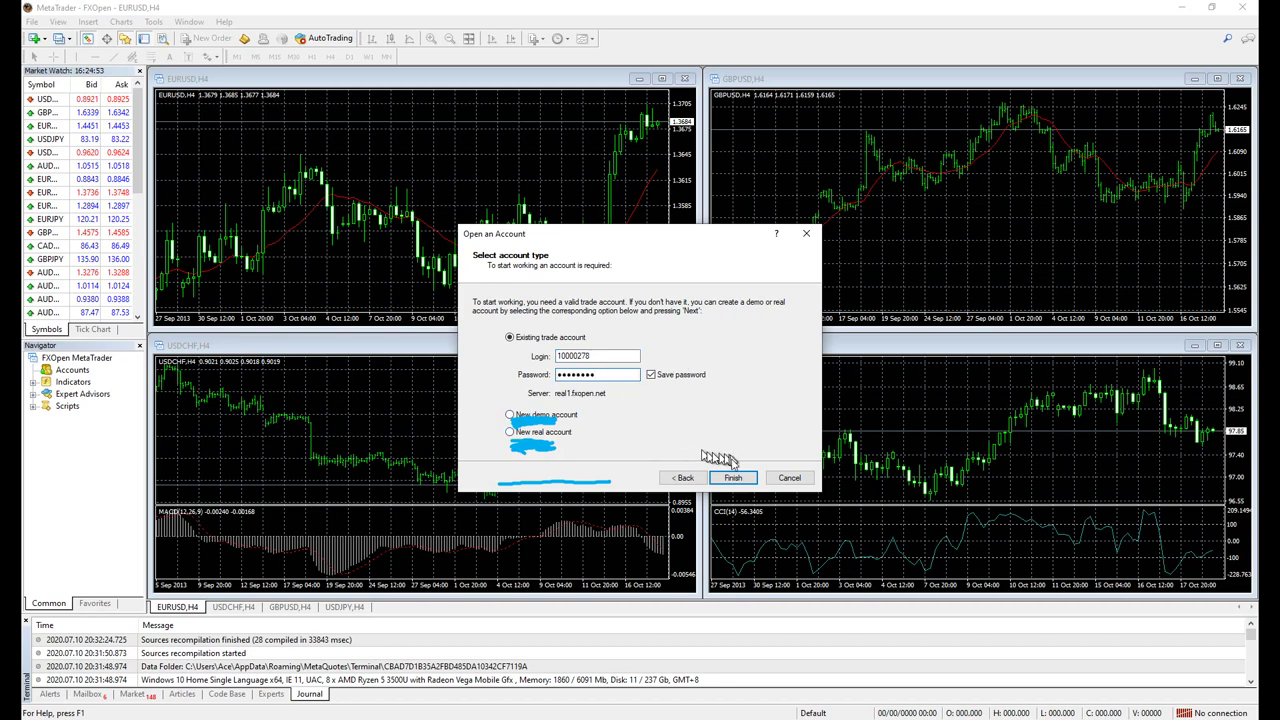
pyautogui.click(731, 477)
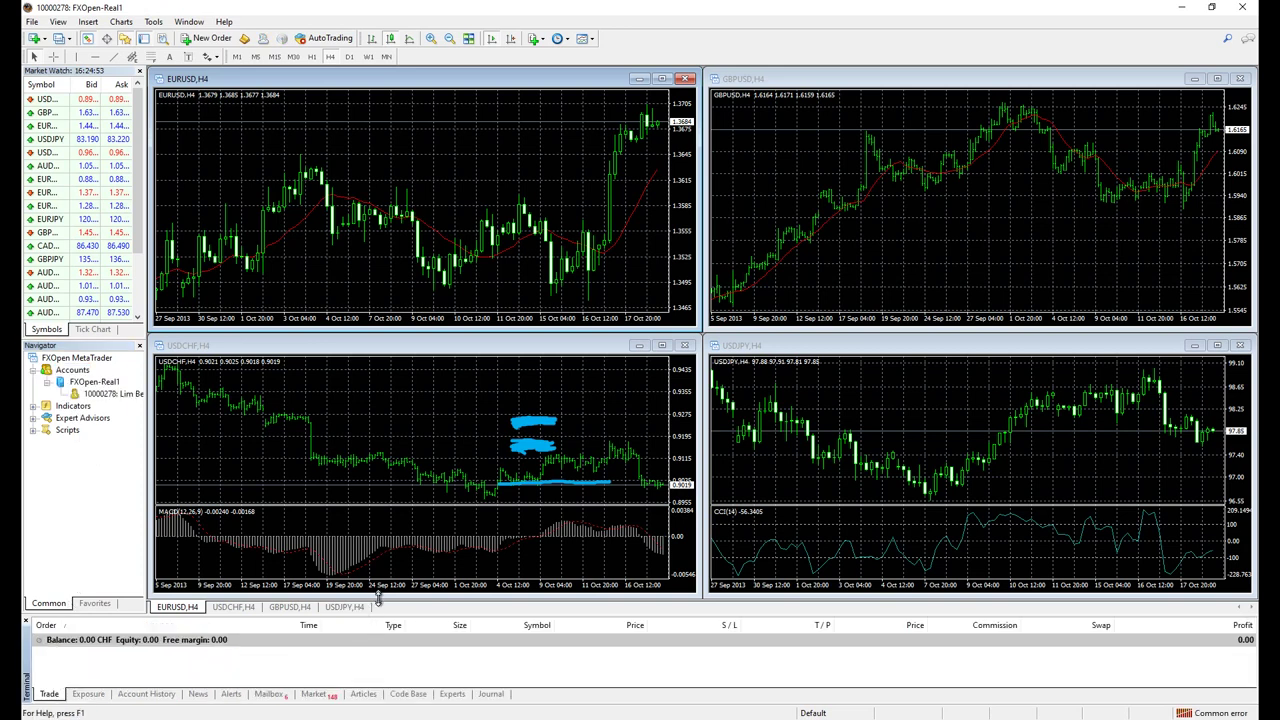
pyautogui.moveTo(378, 598); pyautogui.dragTo(424, 462)
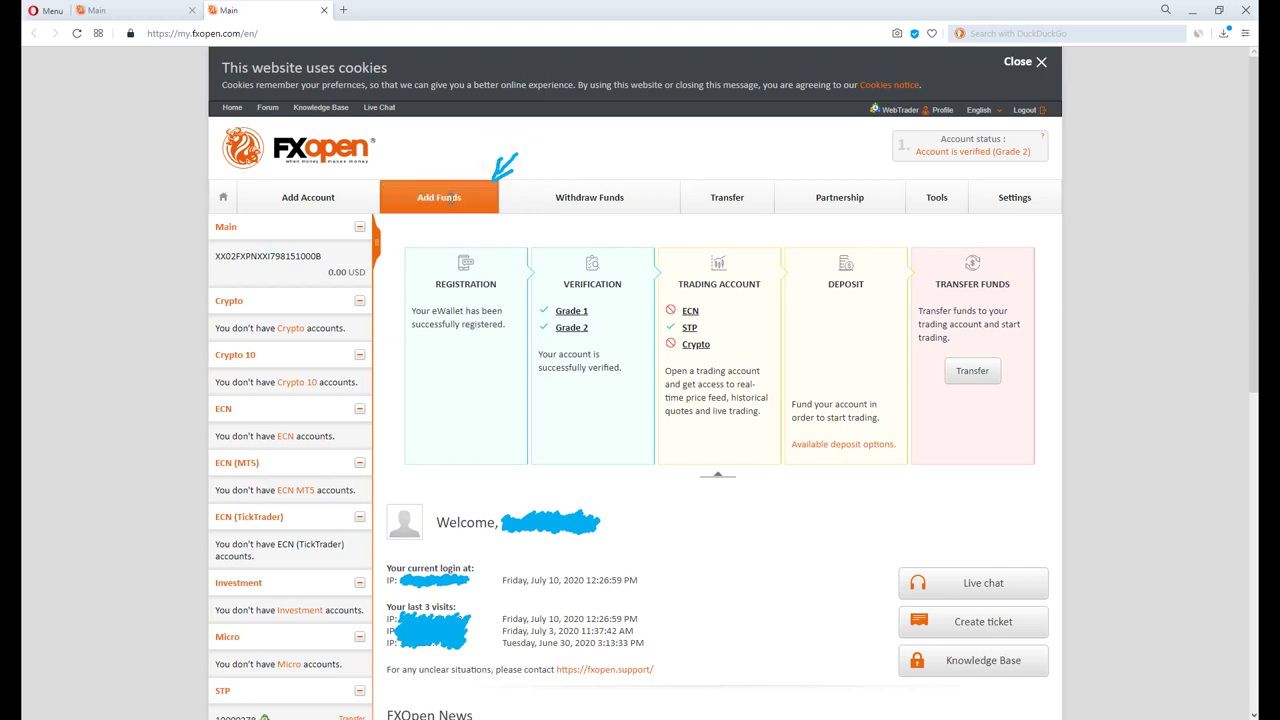
# Step: Choose WebMoney as the deposit method with the CHF STP account as destination
pyautogui.click(453, 197)
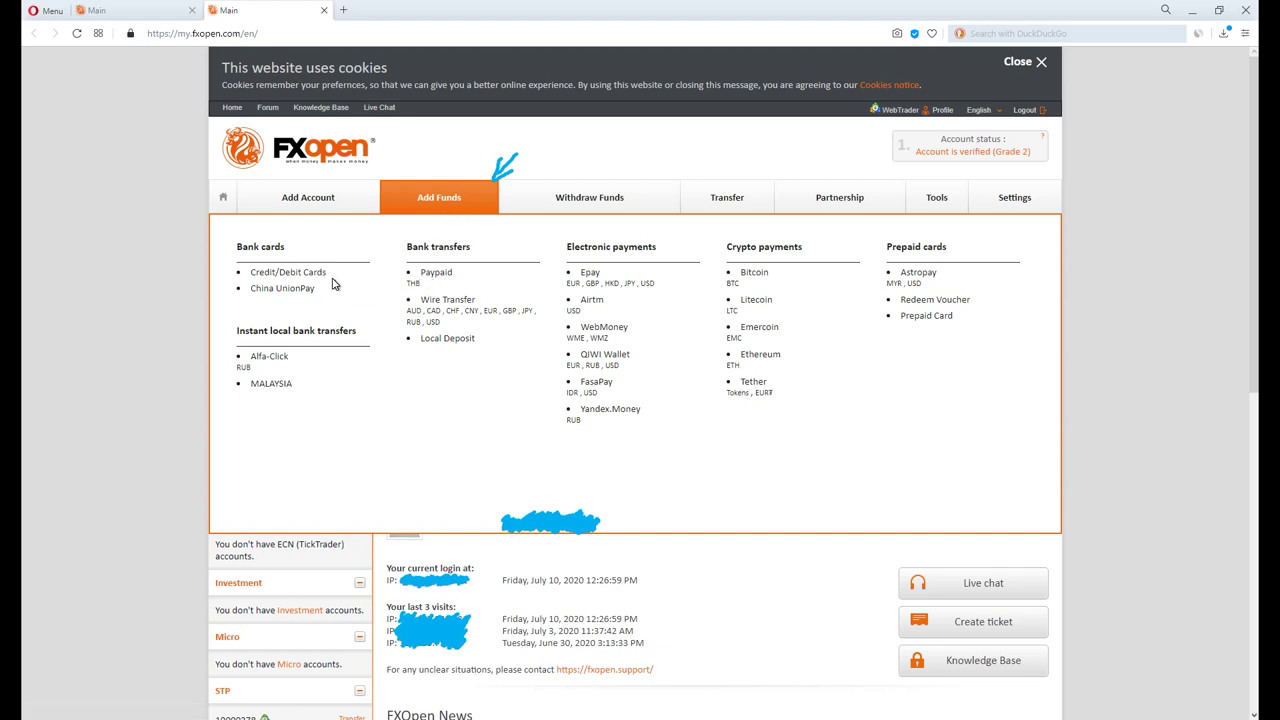
pyautogui.click(605, 333)
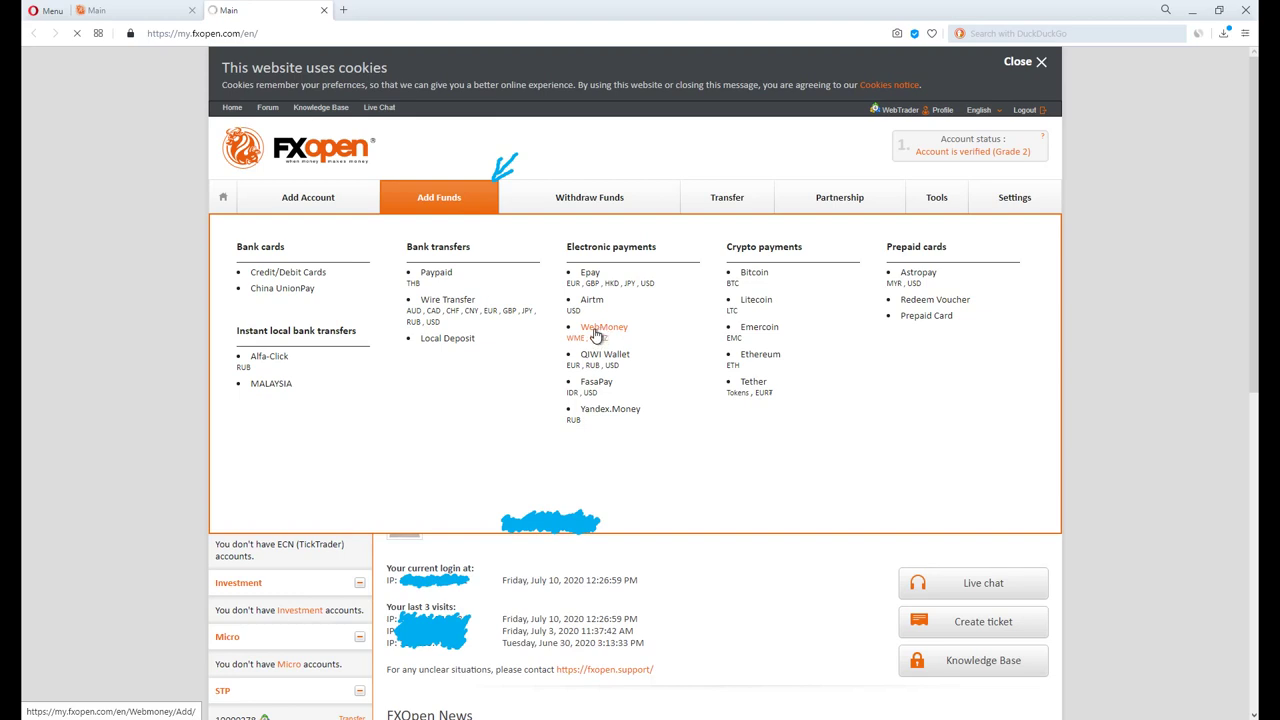
pyautogui.click(582, 357)
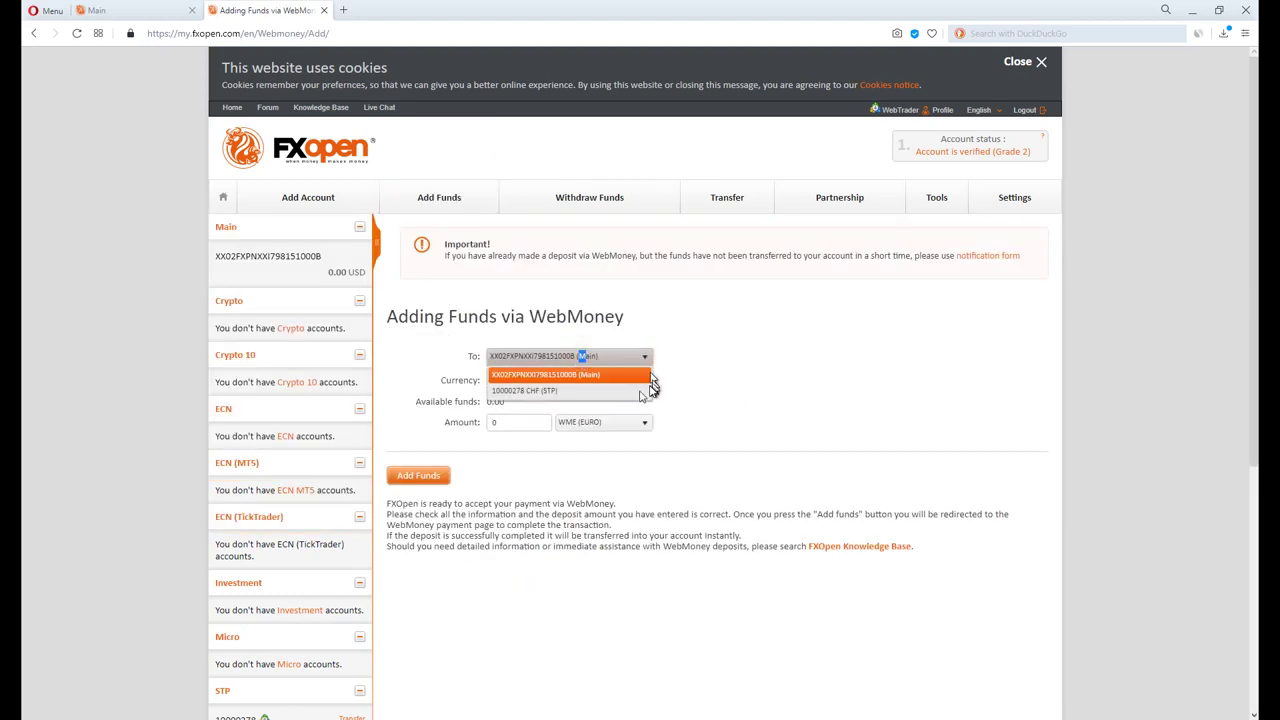
pyautogui.click(560, 390)
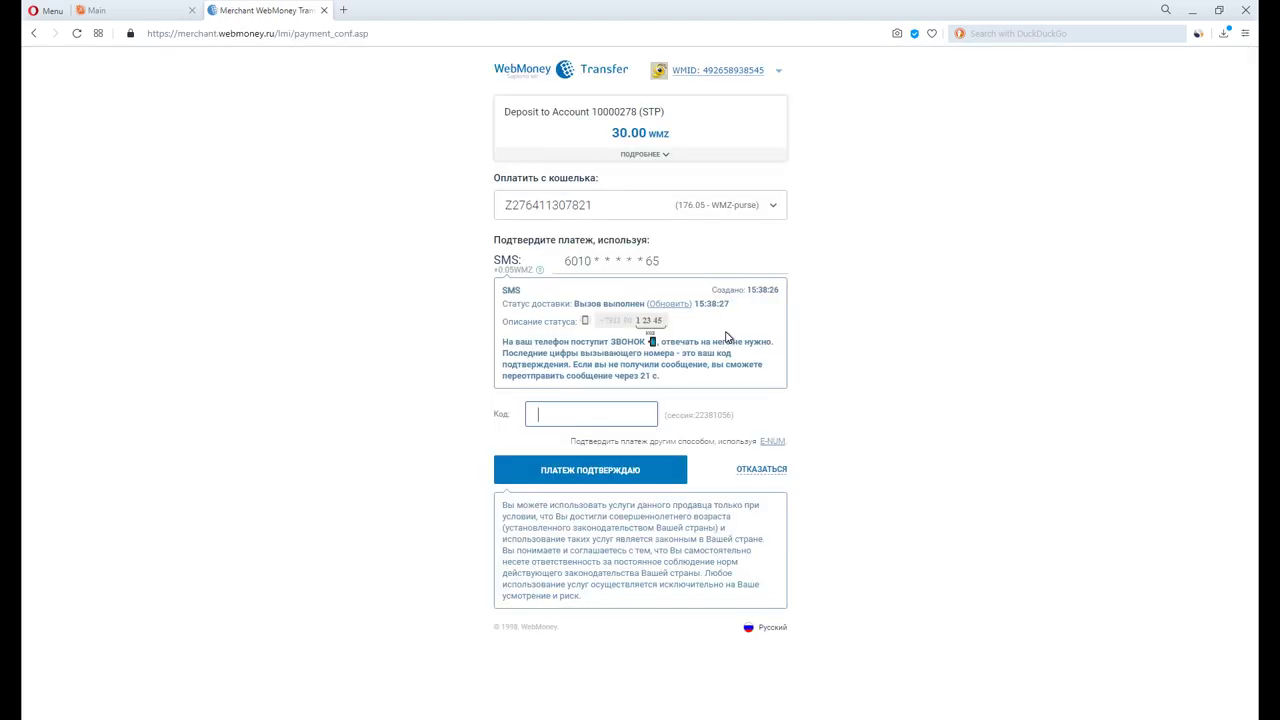
# Step: Paste the confirmation code into Код and confirm the 30.00 WMZ payment
pyautogui.click(558, 476)
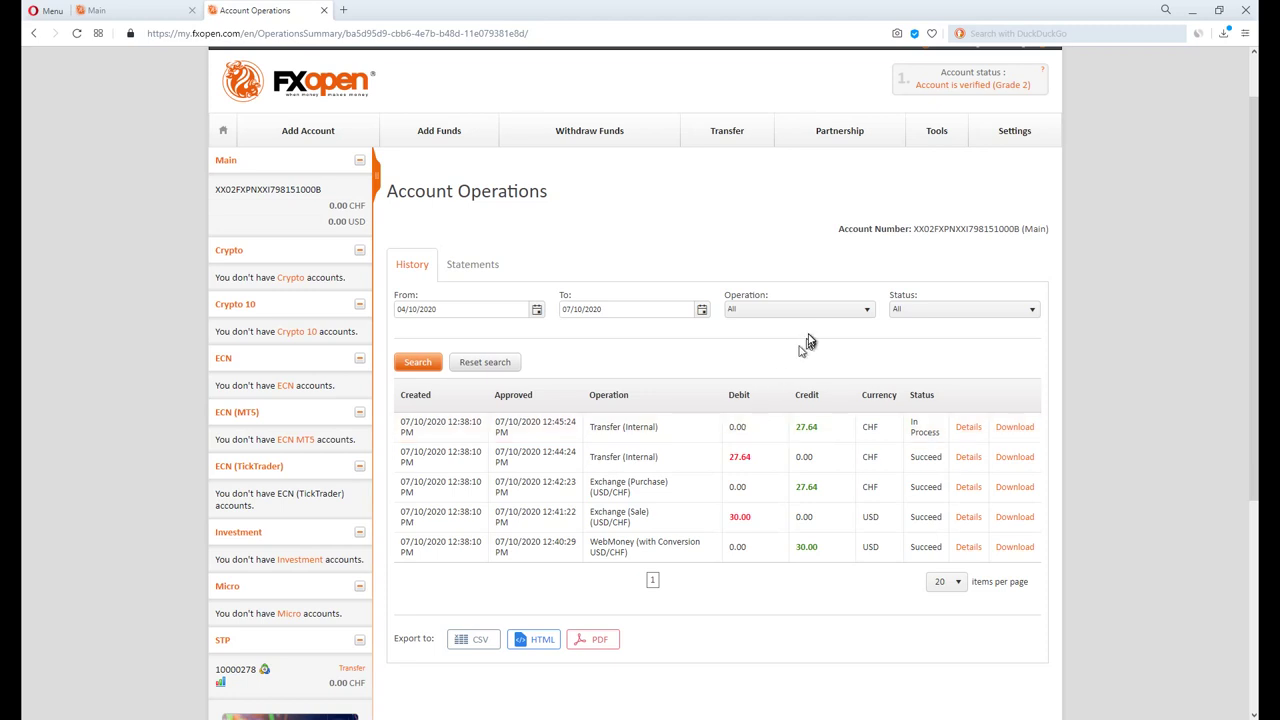
# Step: Reload Account Operations to confirm the 27.64 CHF transfer to the STP account
pyautogui.press('F5')
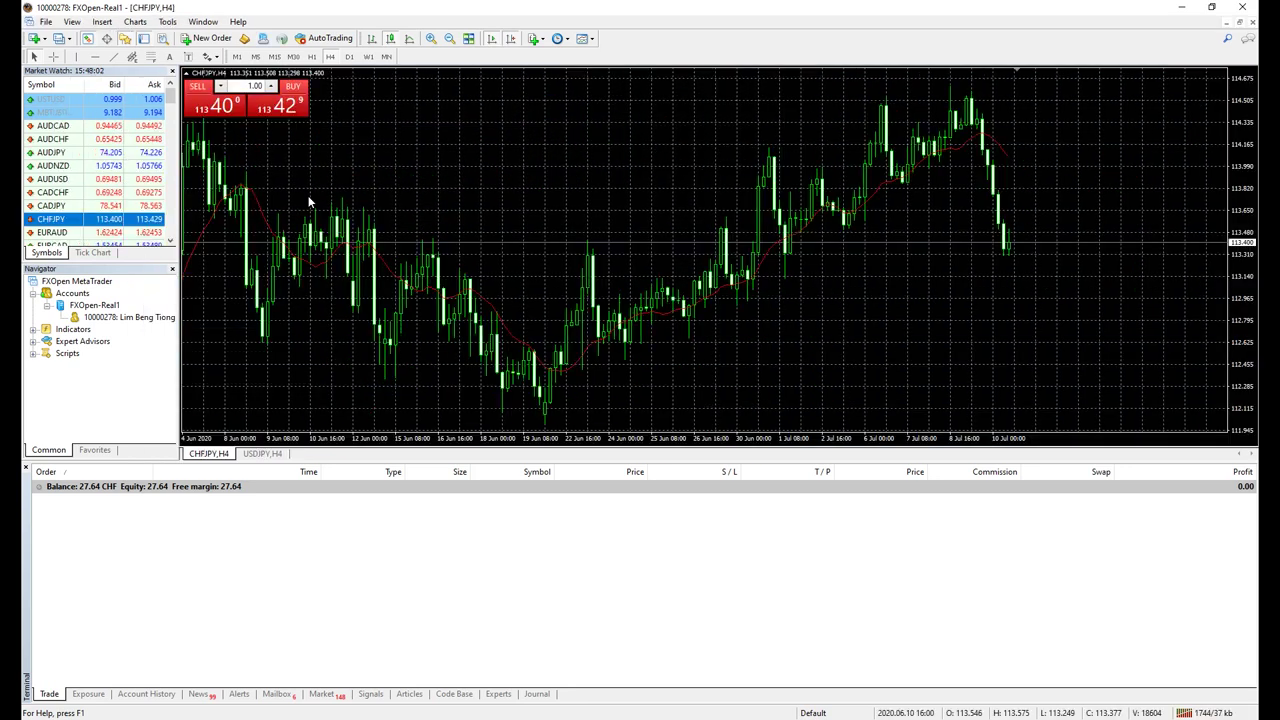
# Step: Start a new CHFJPY market order with a volume of 0.01 lots
pyautogui.press('Right')
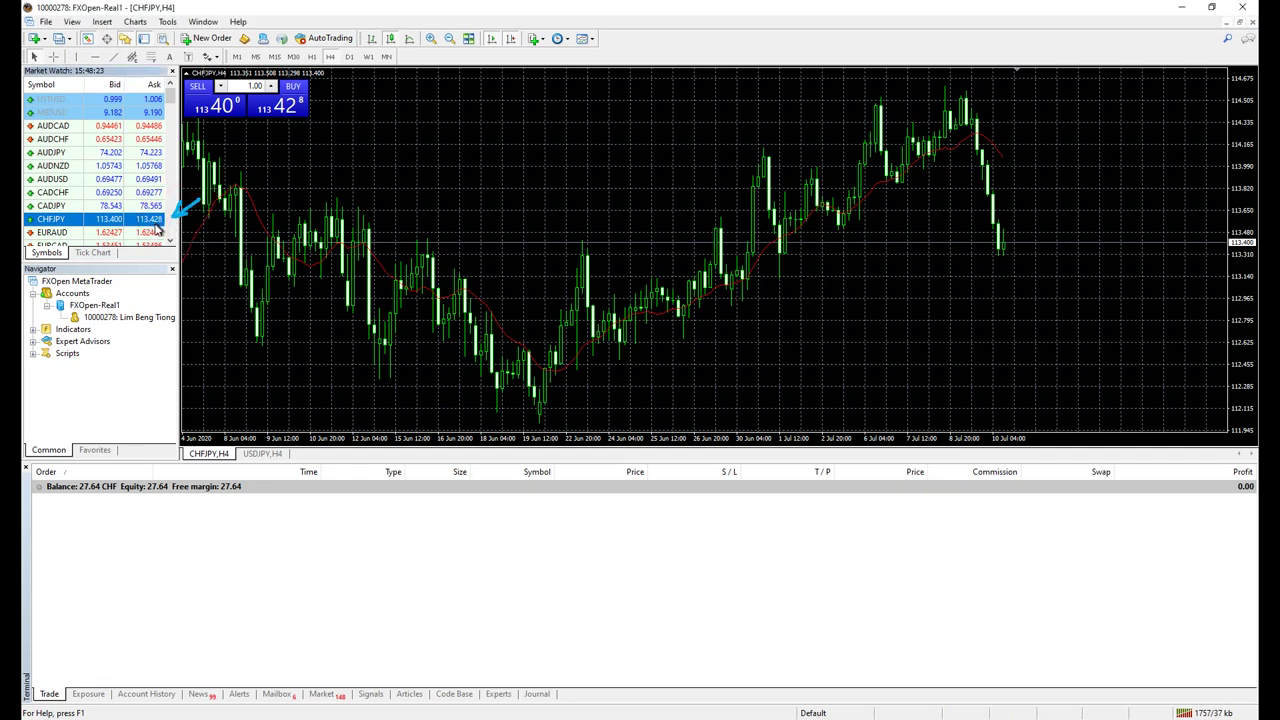
pyautogui.doubleClick(155, 228)
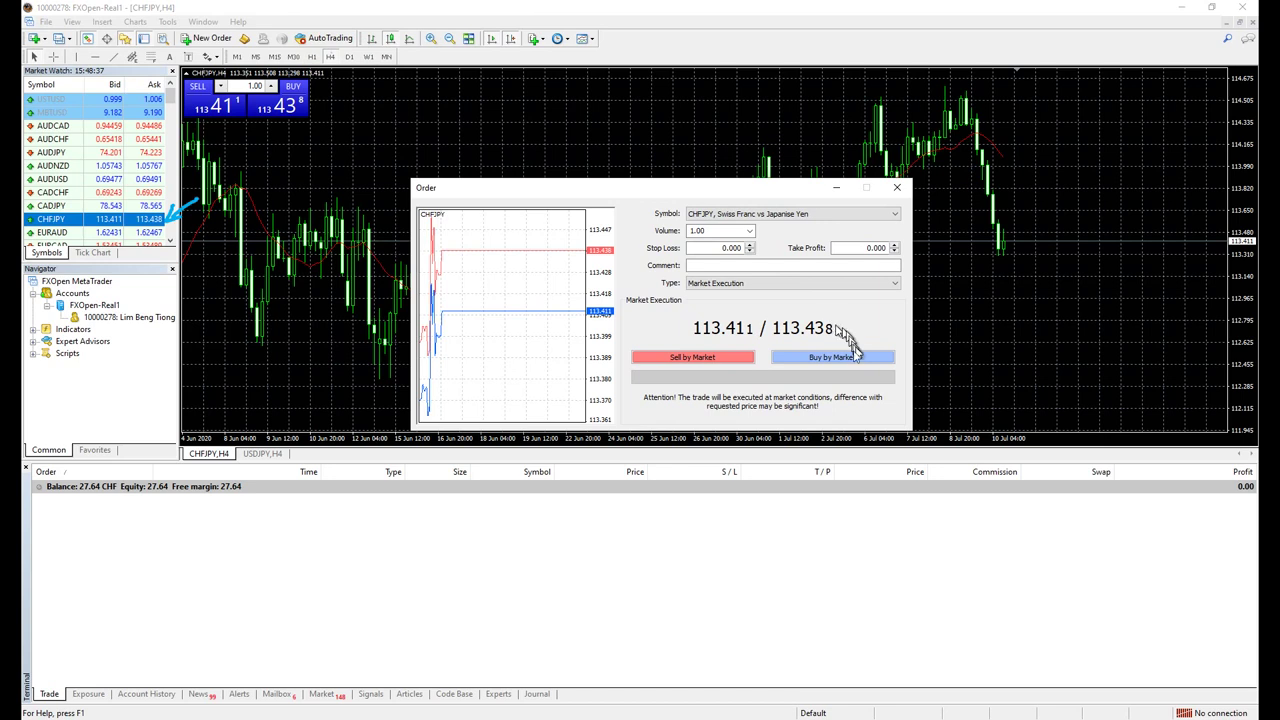
pyautogui.doubleClick(718, 231)
pyautogui.write('0.01')
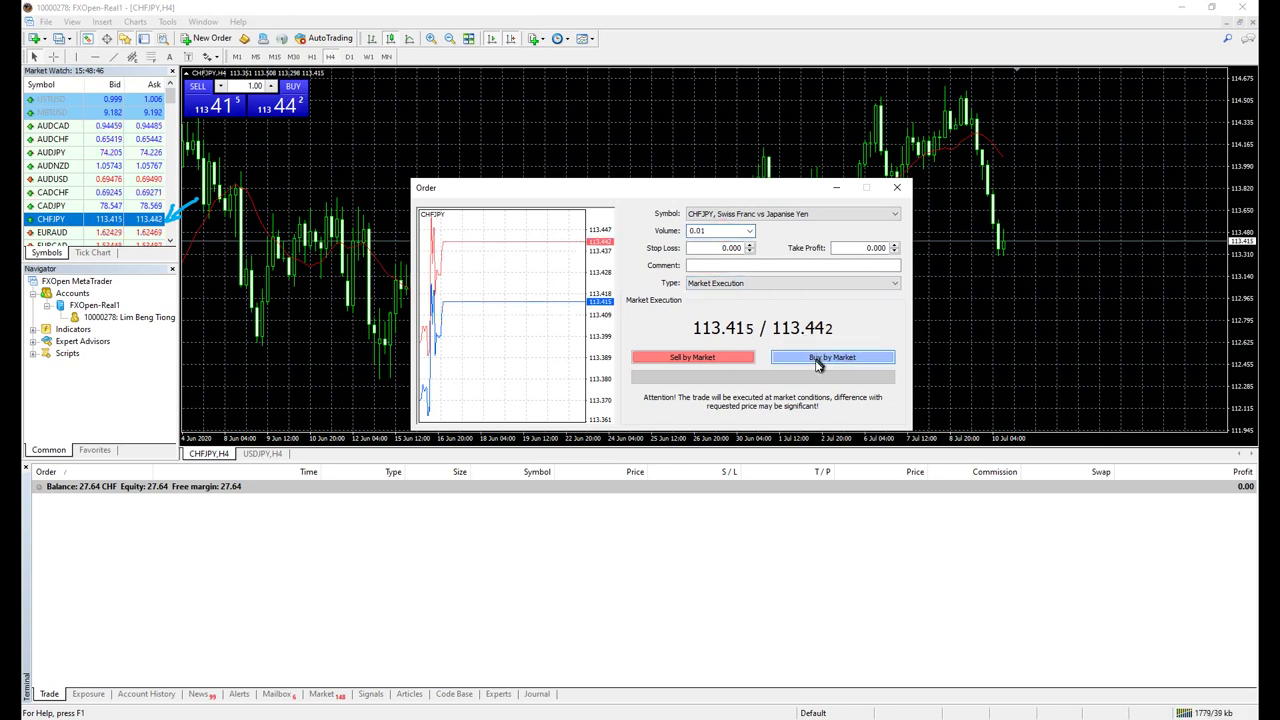
# Step: Buy CHFJPY at market, retrying past connection errors until it fills at 113.442
pyautogui.click(815, 362)
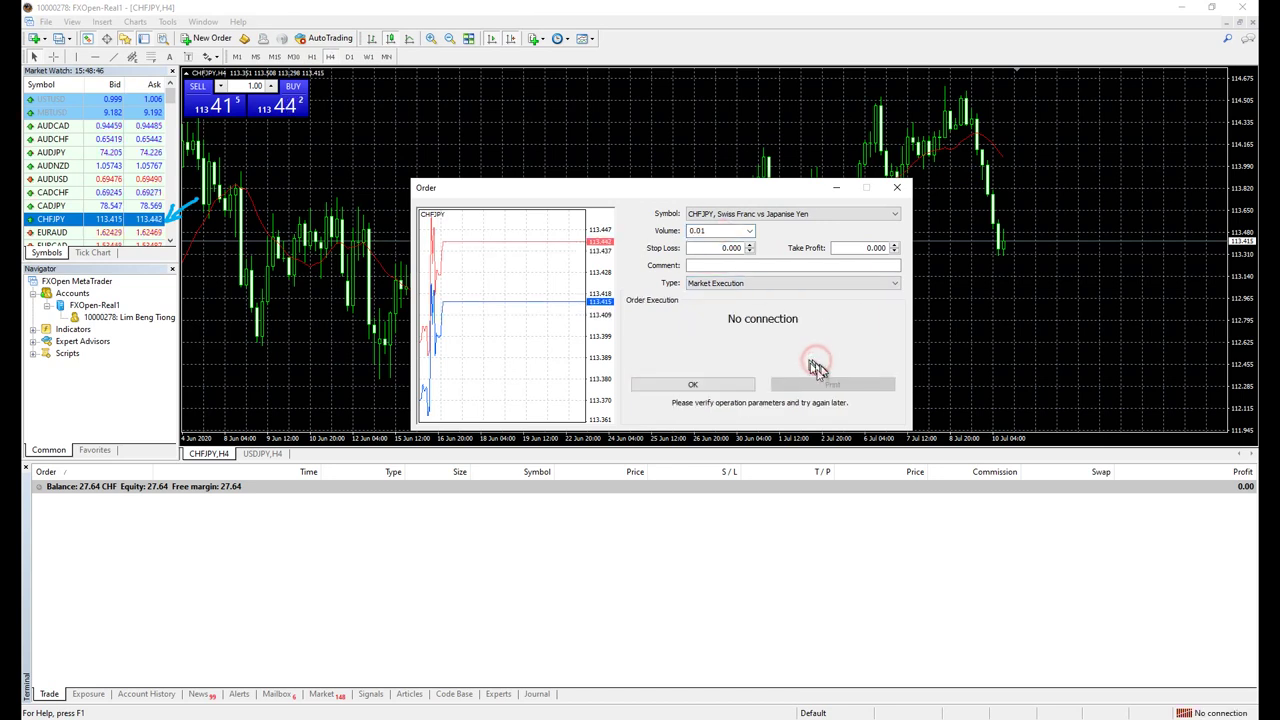
pyautogui.click(748, 388)
pyautogui.click(795, 364)
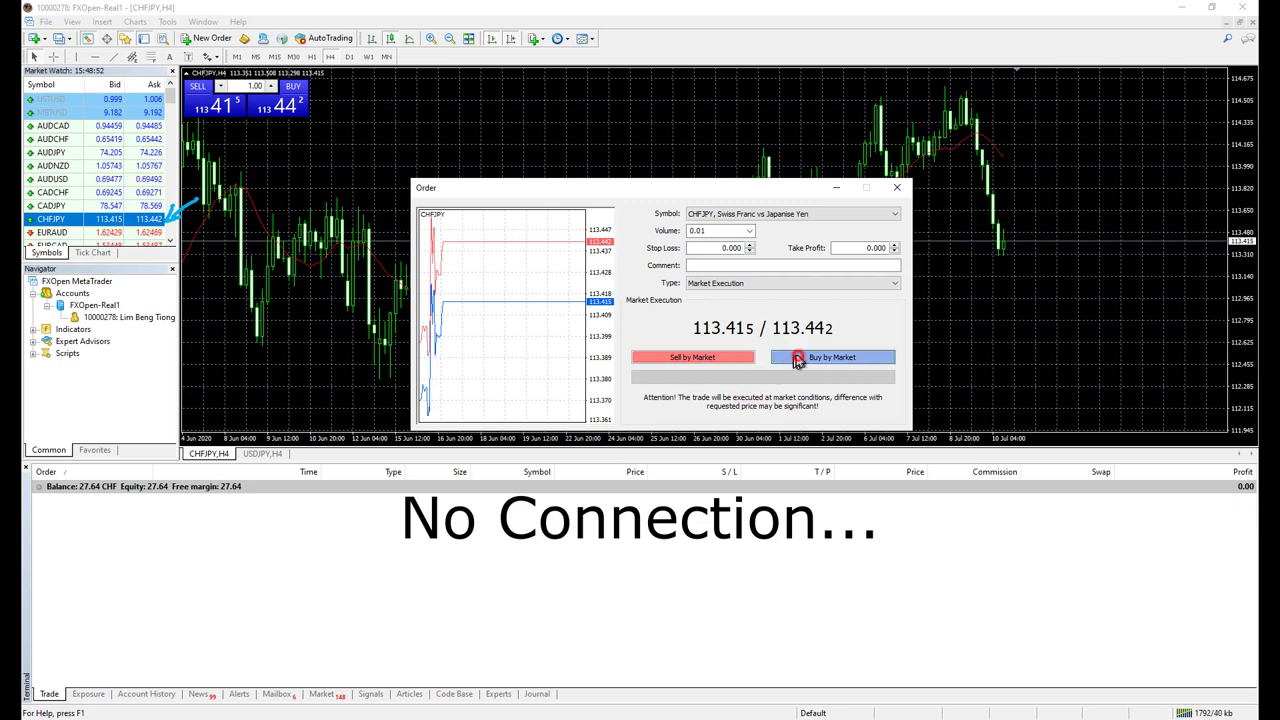
pyautogui.click(745, 386)
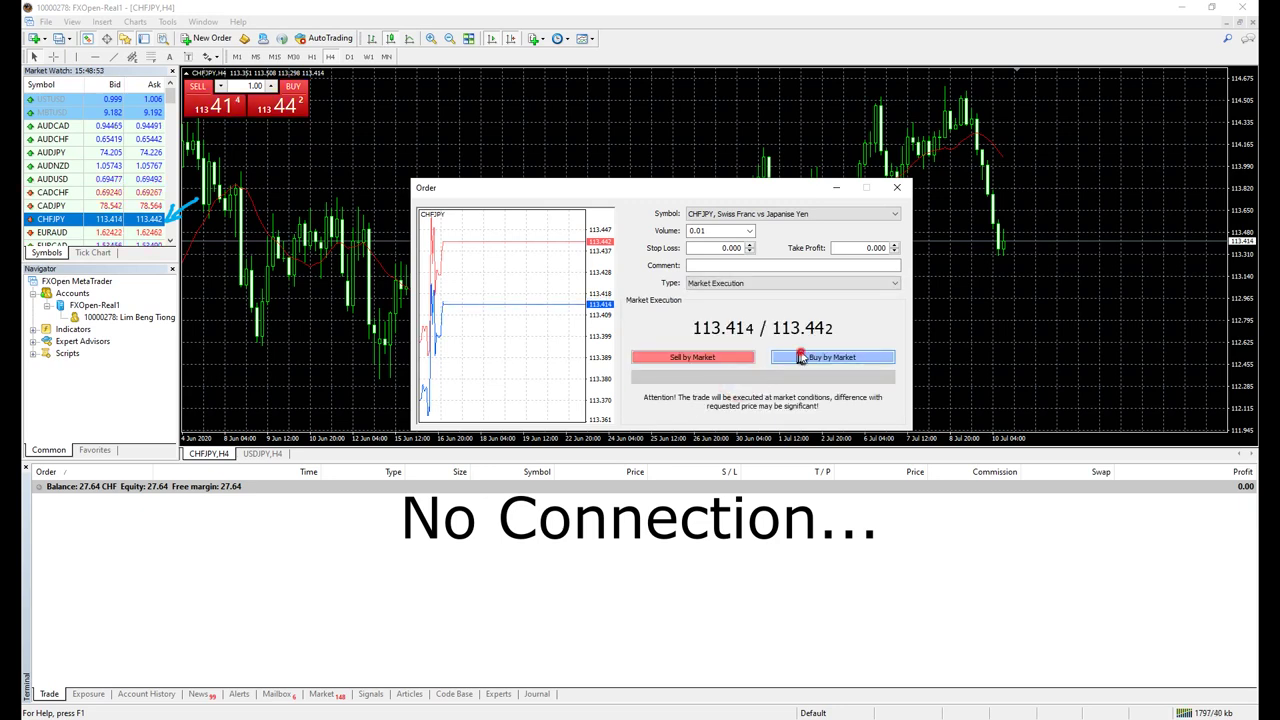
pyautogui.click(778, 366)
pyautogui.click(748, 386)
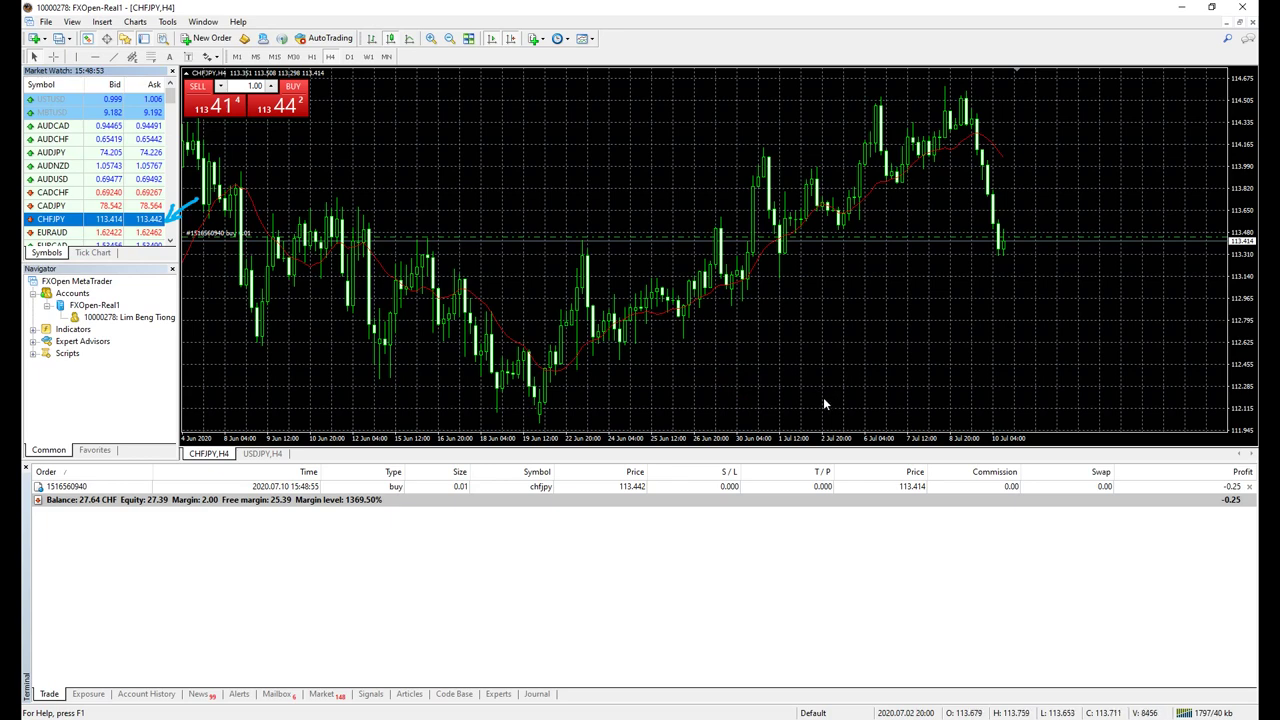
pyautogui.doubleClick(540, 486)
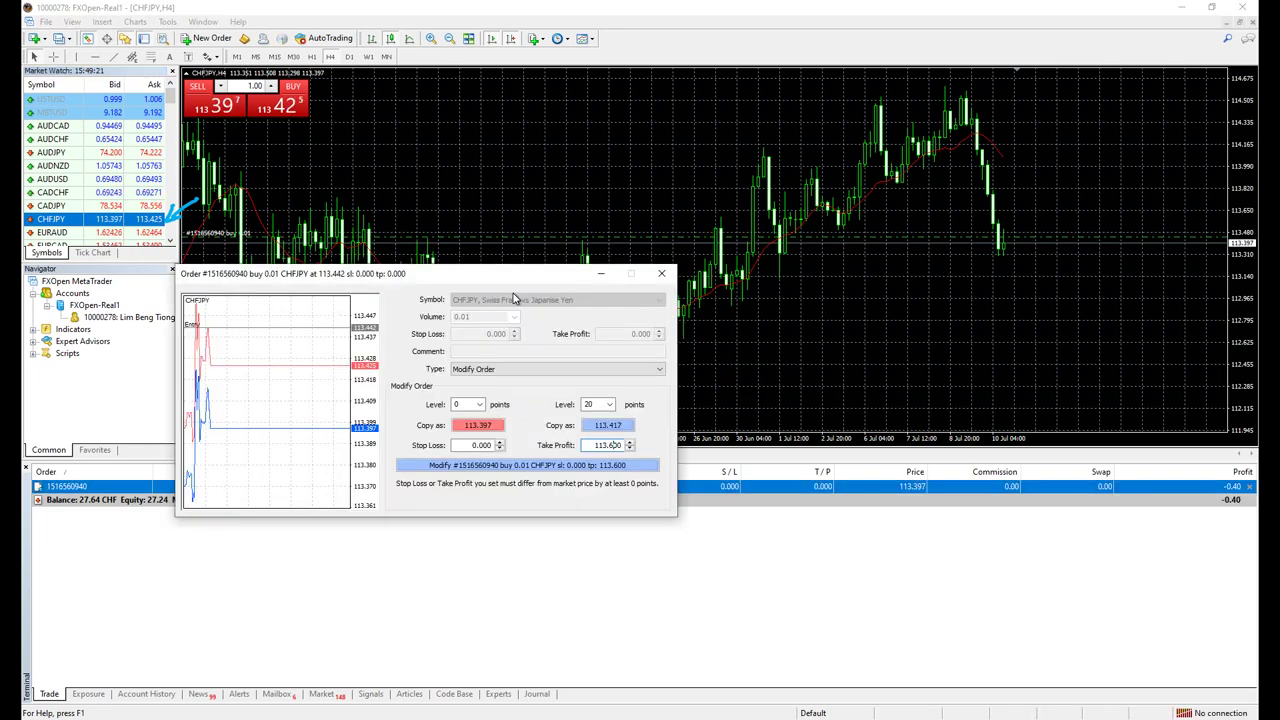
# Step: Change the trade's take profit to 113.660 and stop loss to 113.397
pyautogui.press('Delete')
pyautogui.write('6')
pyautogui.hotkey('shift', 'Tab')
pyautogui.hotkey('shift', 'Tab')
pyautogui.press('space')
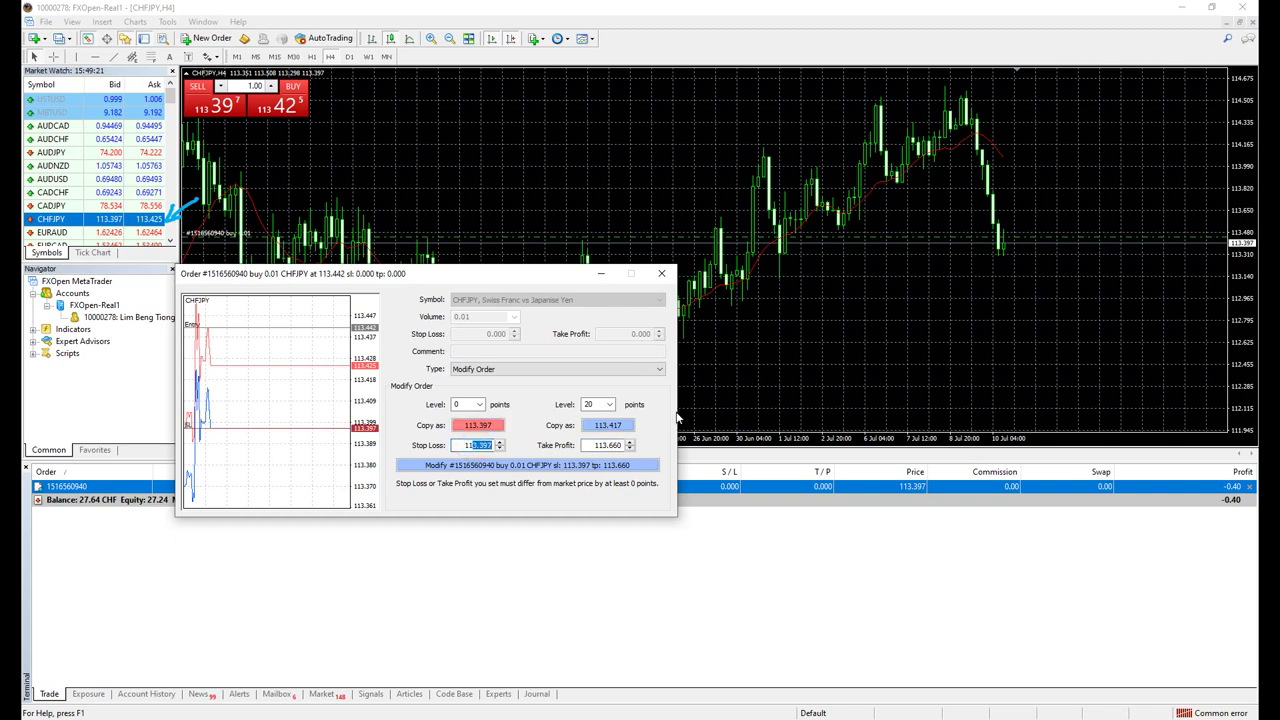
# Step: Resubmit the modification until accepted, then show the closed trade's 2.02 CHF profit in history
pyautogui.click(486, 466)
pyautogui.click(423, 460)
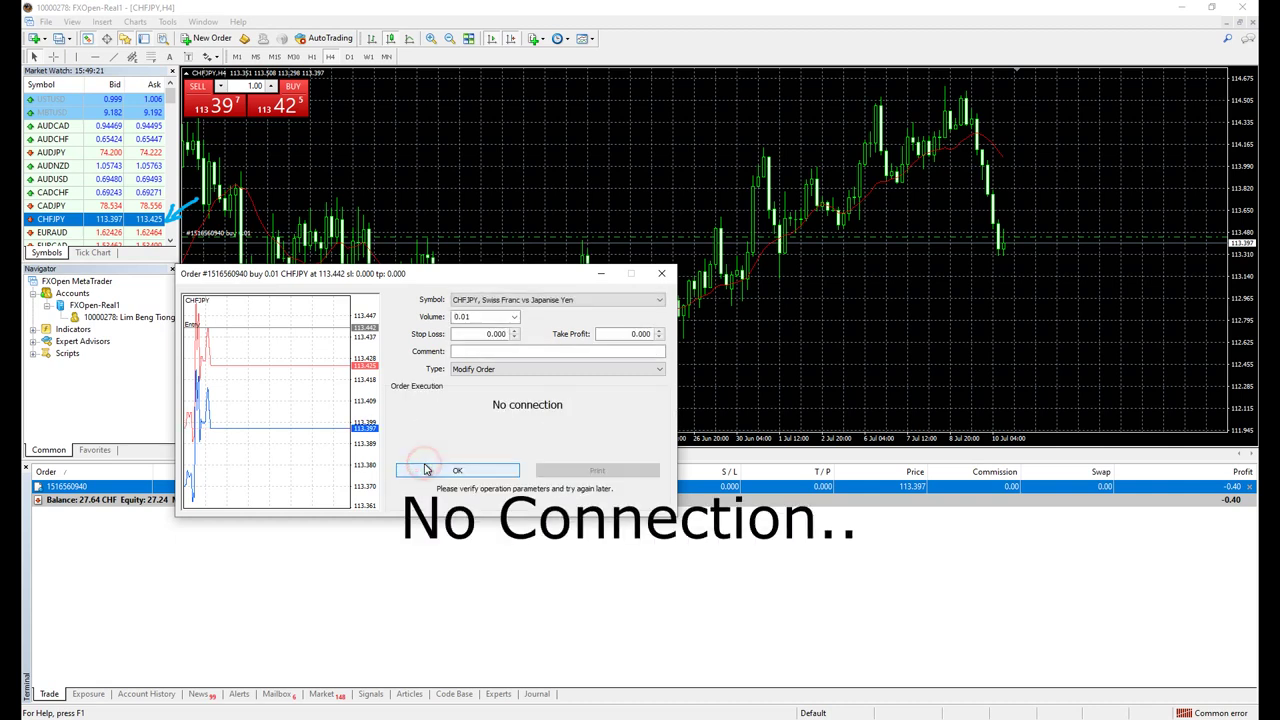
pyautogui.click(425, 469)
pyautogui.click(425, 469)
pyautogui.click(425, 469)
pyautogui.click(425, 469)
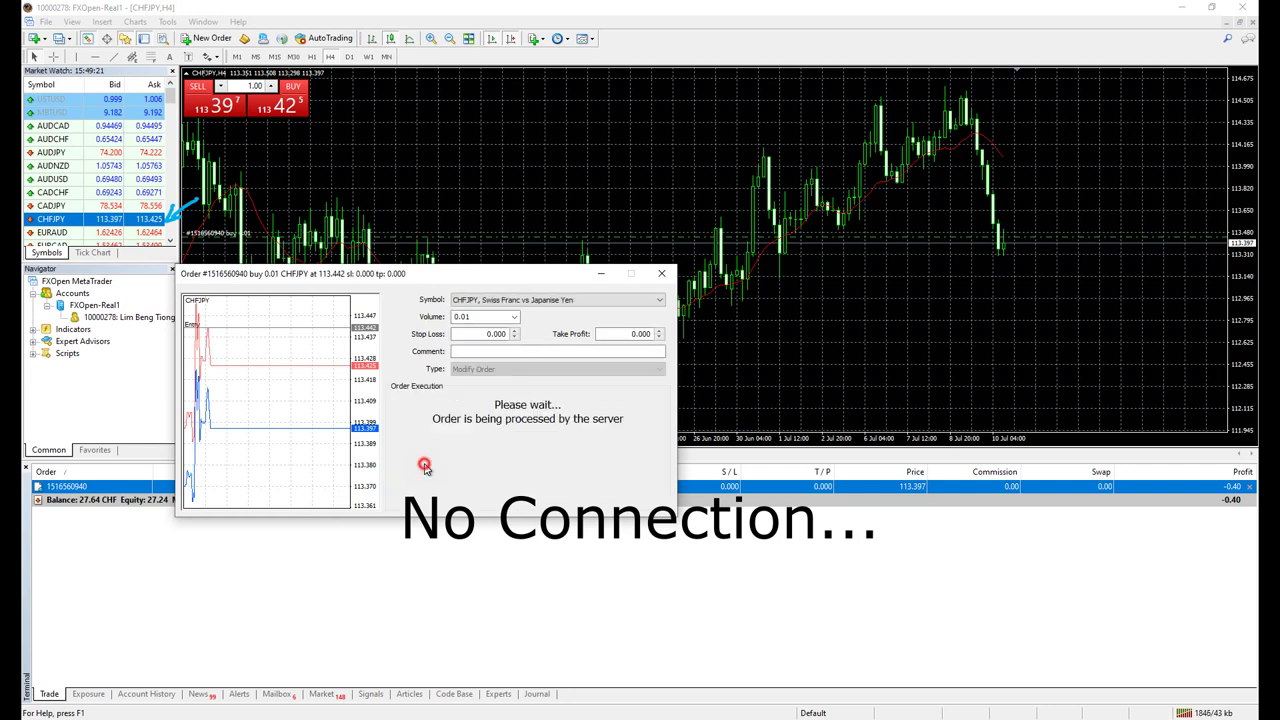
pyautogui.click(425, 469)
pyautogui.click(425, 469)
pyautogui.click(425, 469)
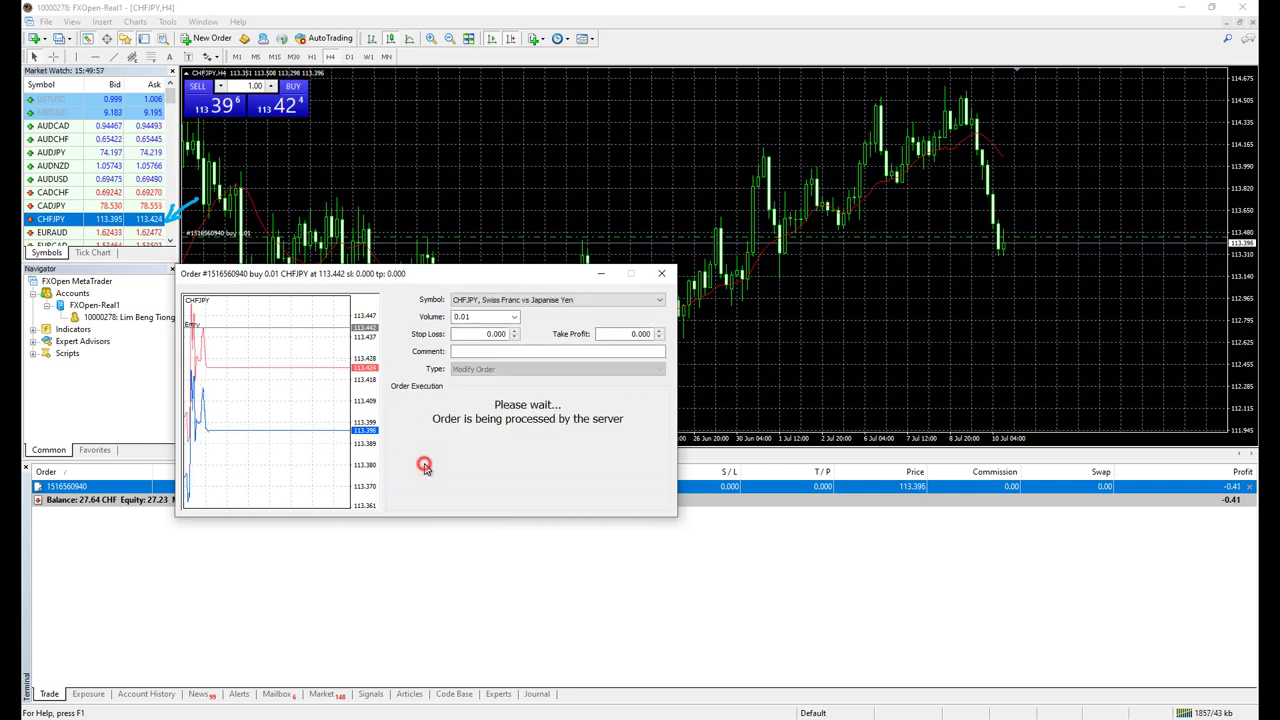
pyautogui.click(425, 469)
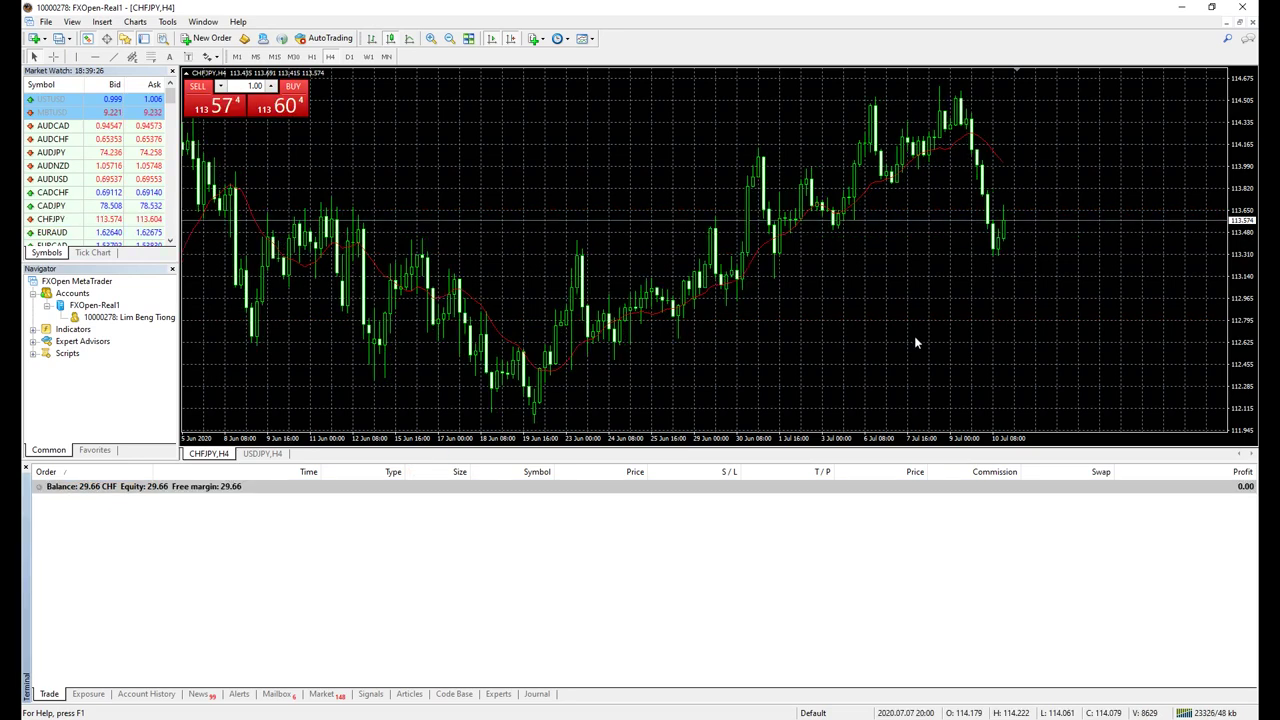
pyautogui.click(150, 693)
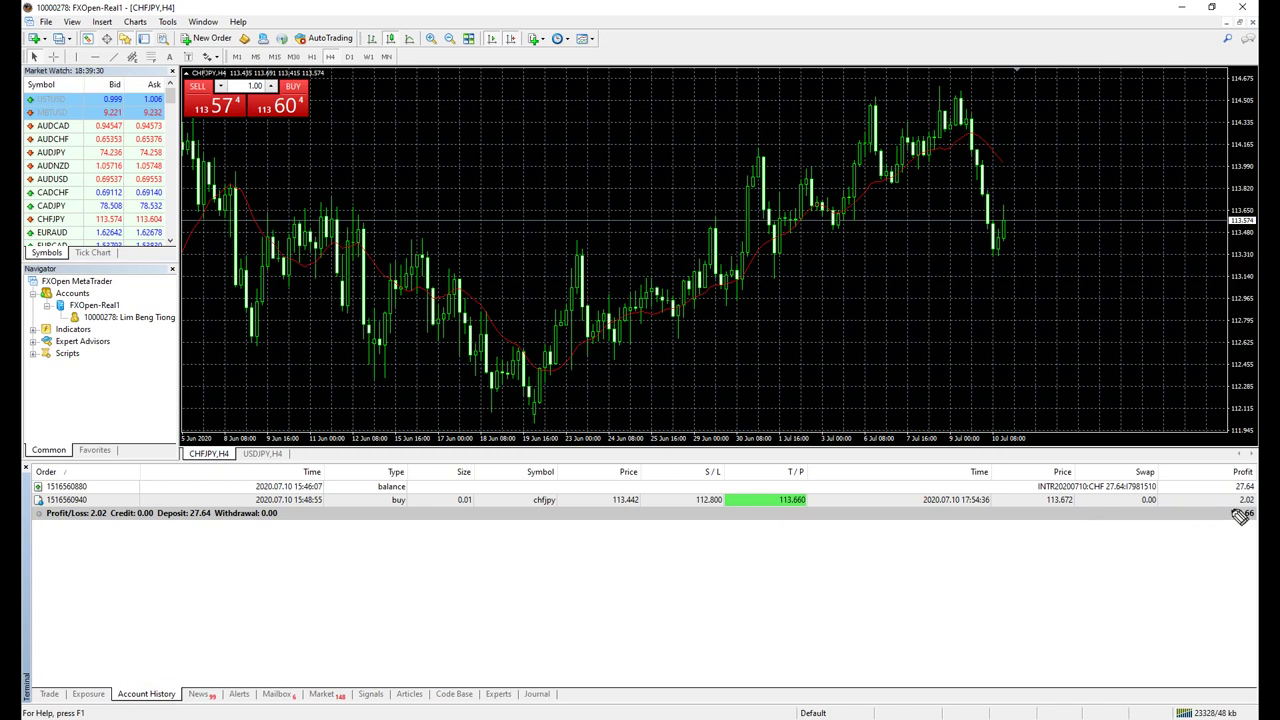
pyautogui.moveTo(1250, 510); pyautogui.dragTo(1212, 518)
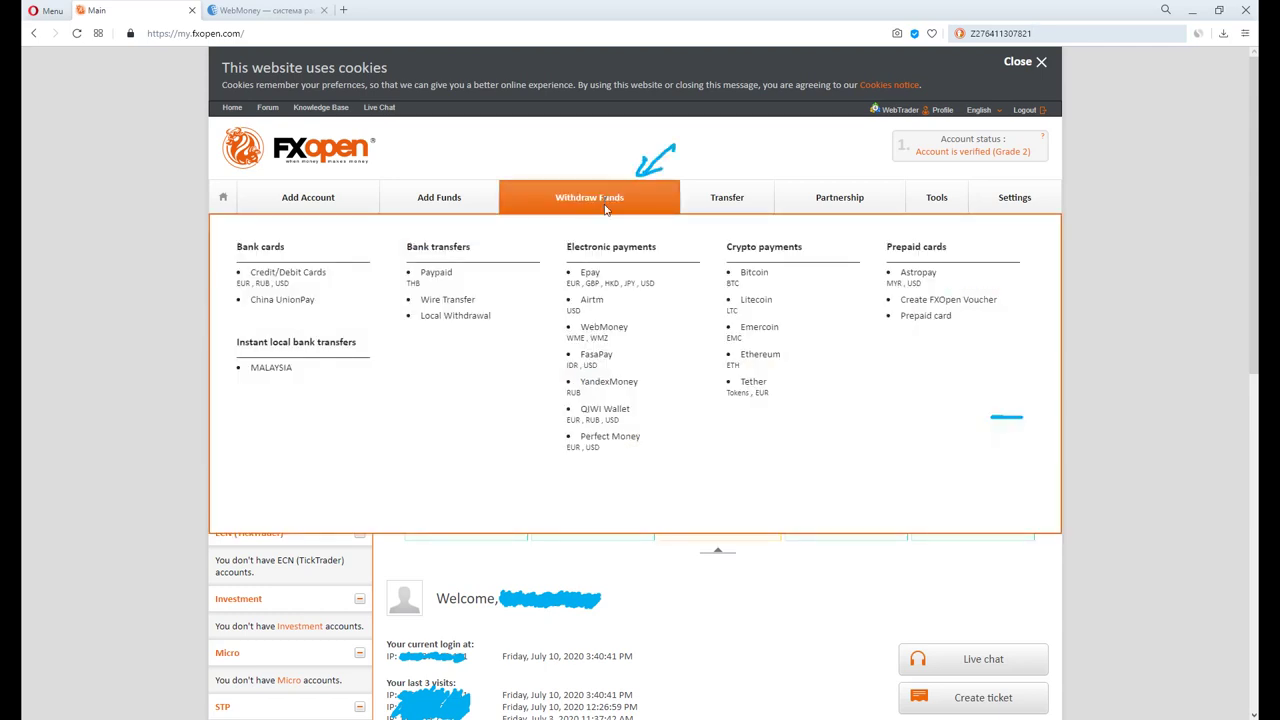
pyautogui.click(606, 336)
pyautogui.click(586, 357)
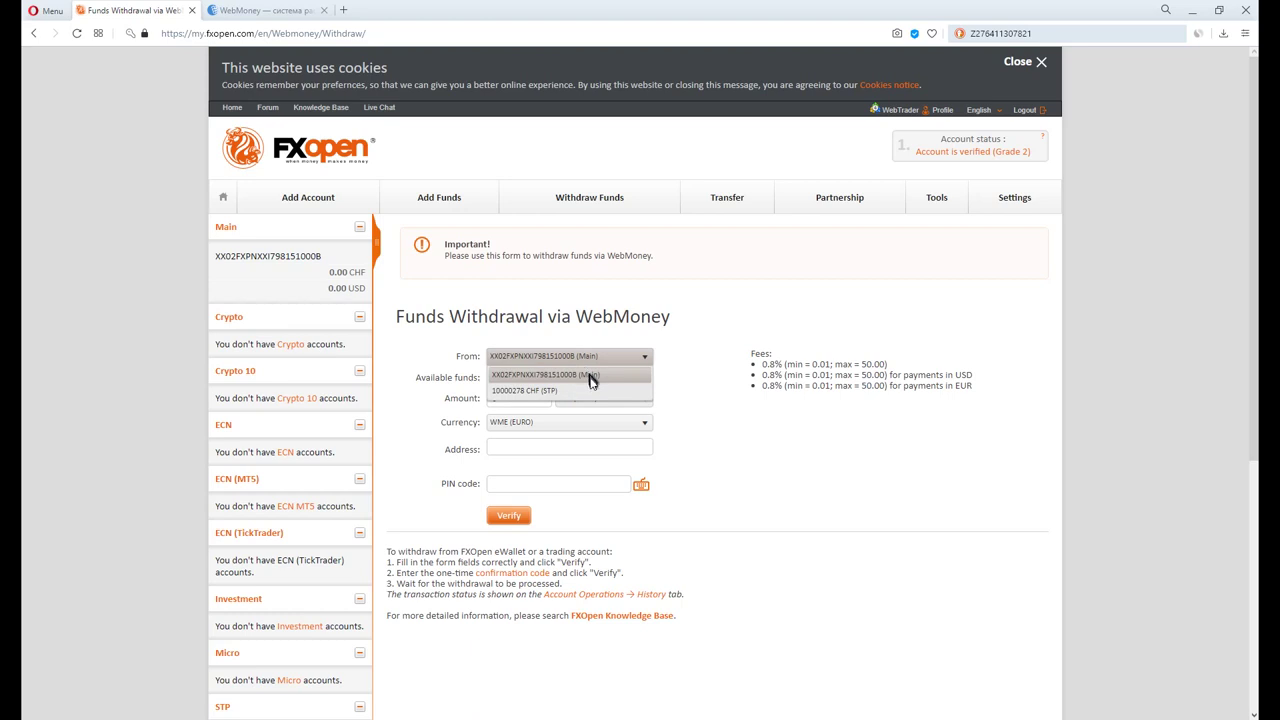
pyautogui.click(595, 392)
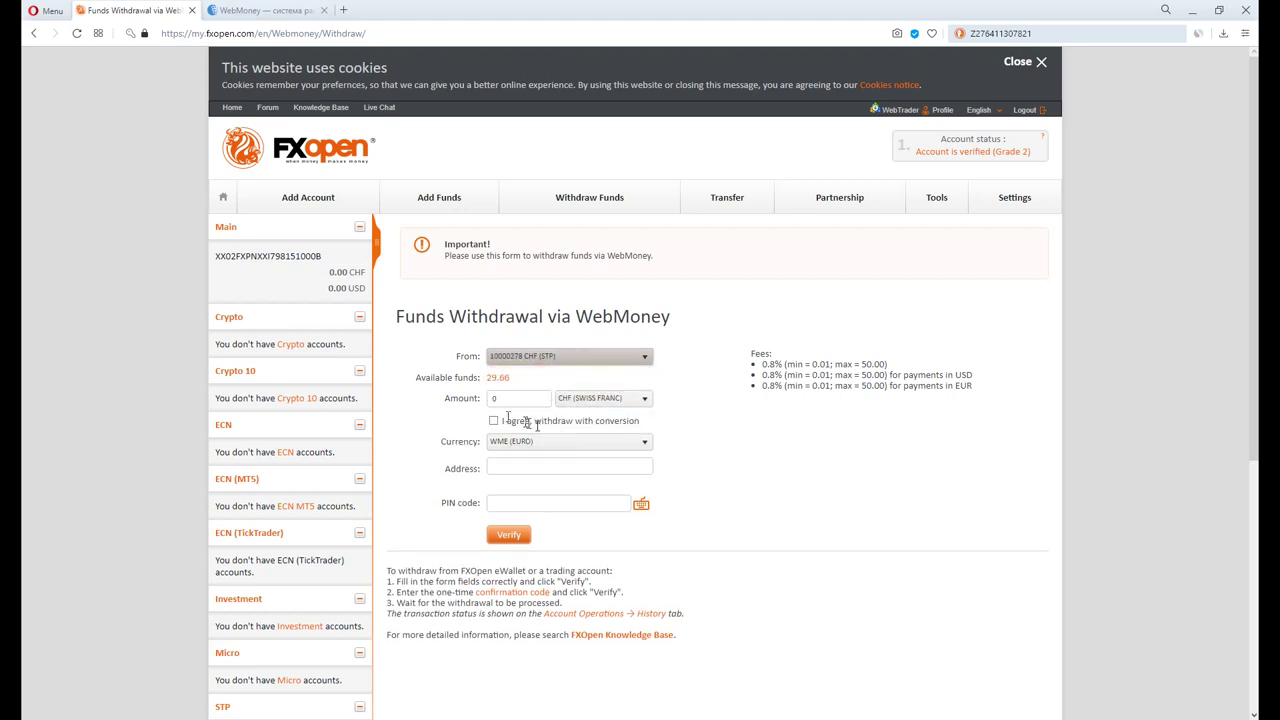
pyautogui.click(500, 380)
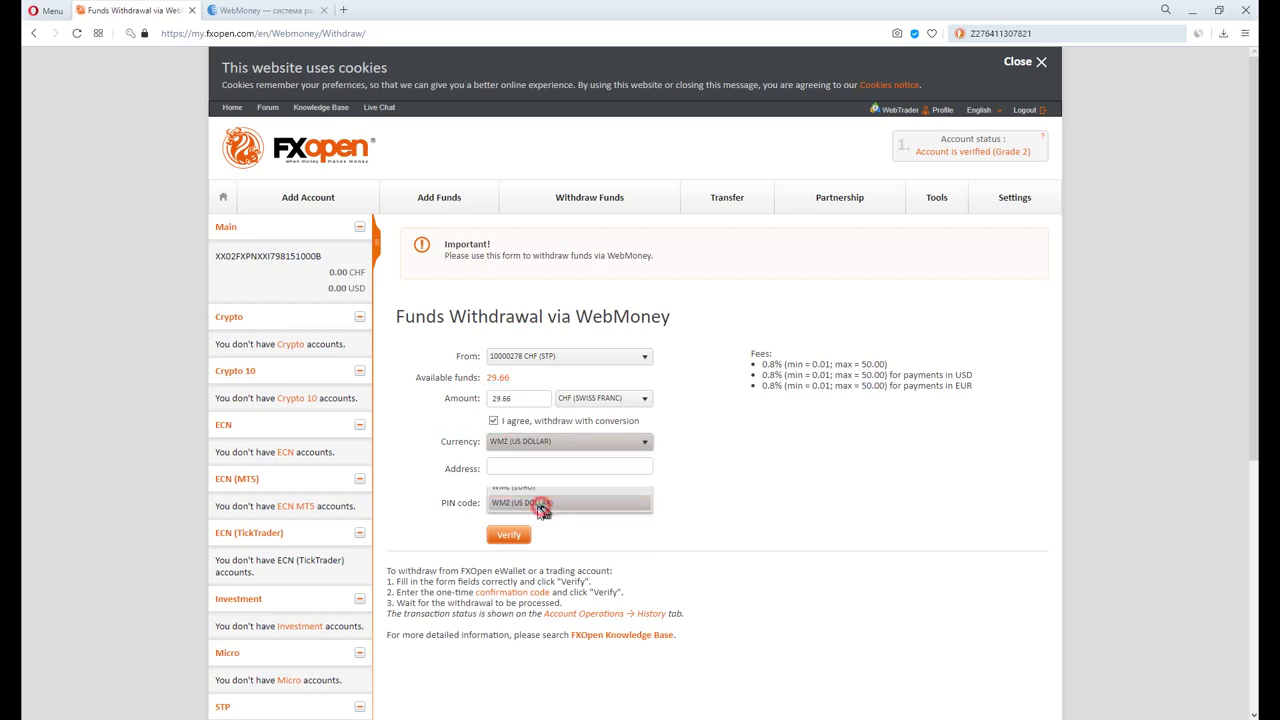
pyautogui.click(540, 500)
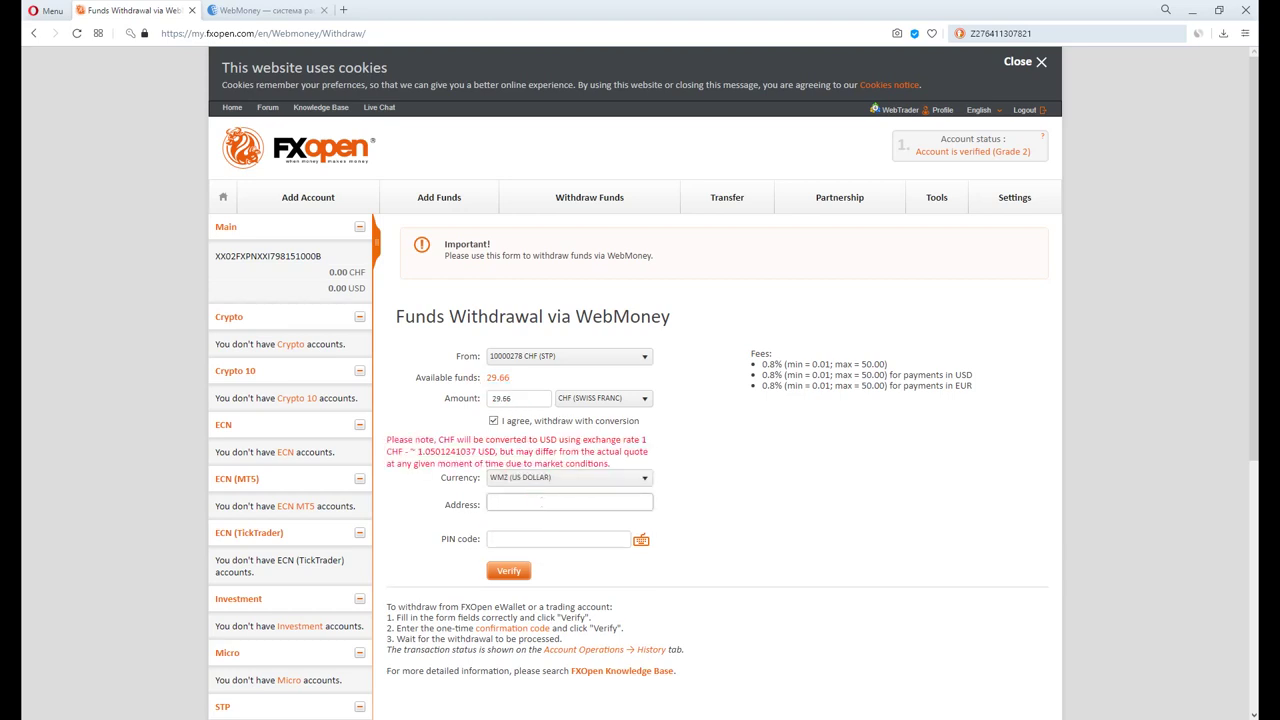
# Step: Verify the withdrawal details and confirm with the emailed code
pyautogui.click(528, 540)
pyautogui.press('Return')
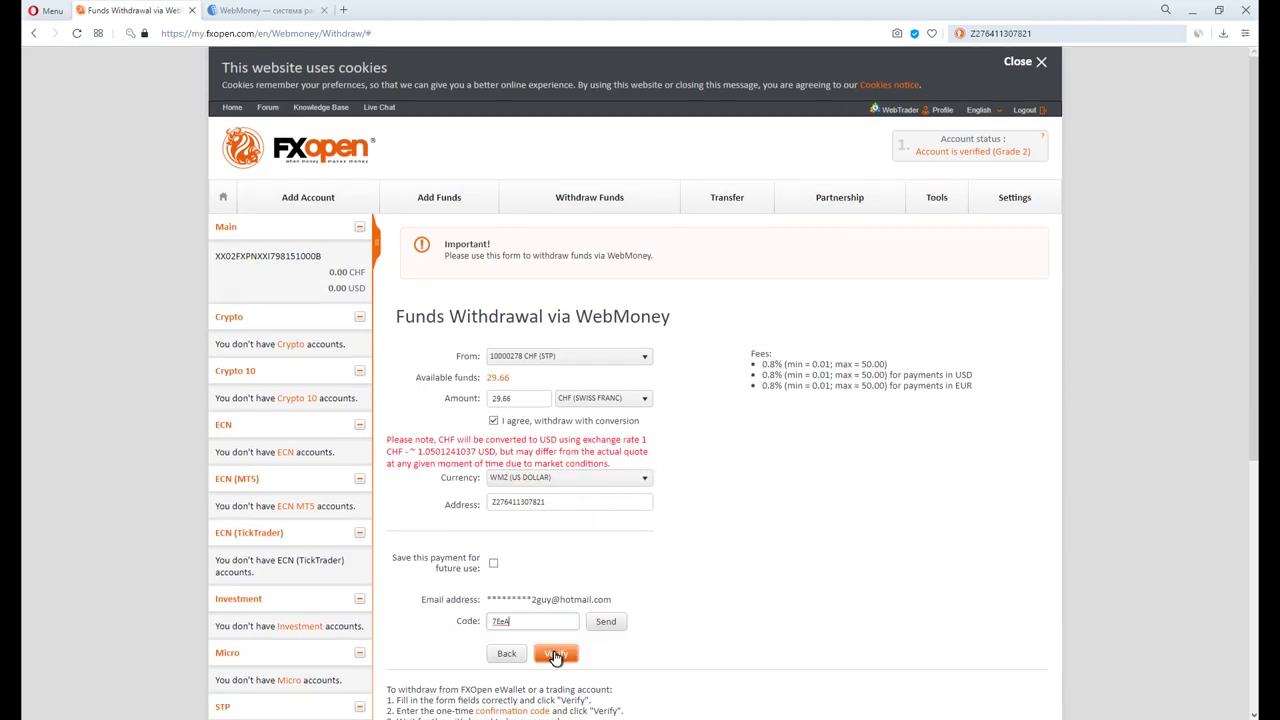
pyautogui.click(557, 654)
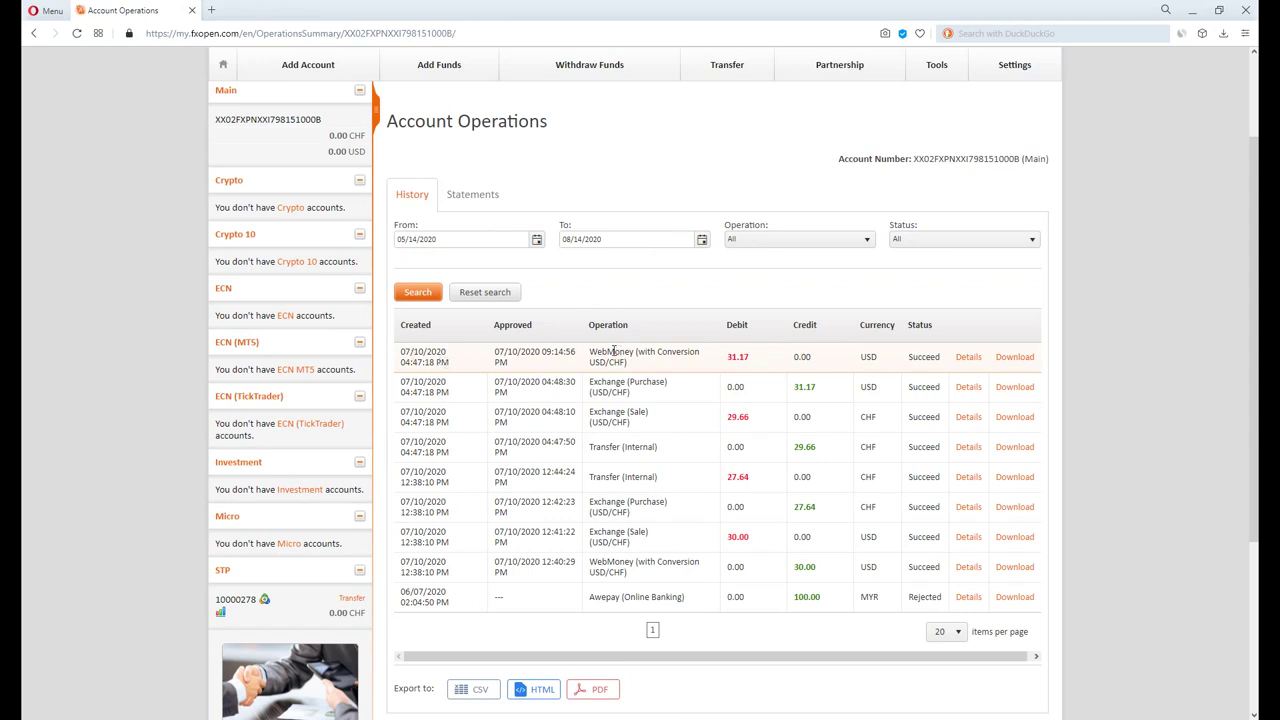
# Step: Highlight the WebMoney withdrawal's name, creation time and approval time in the history
pyautogui.moveTo(589, 351); pyautogui.dragTo(634, 366)
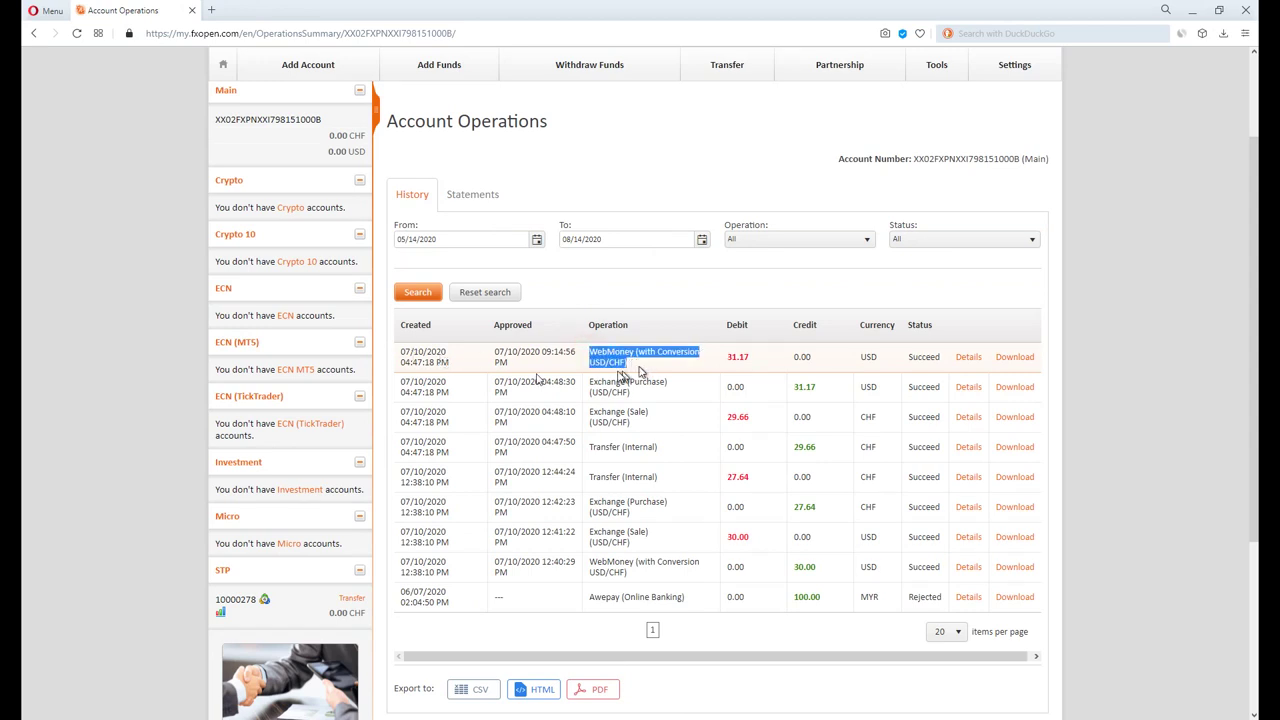
pyautogui.click(400, 367)
pyautogui.moveTo(400, 367); pyautogui.dragTo(450, 366)
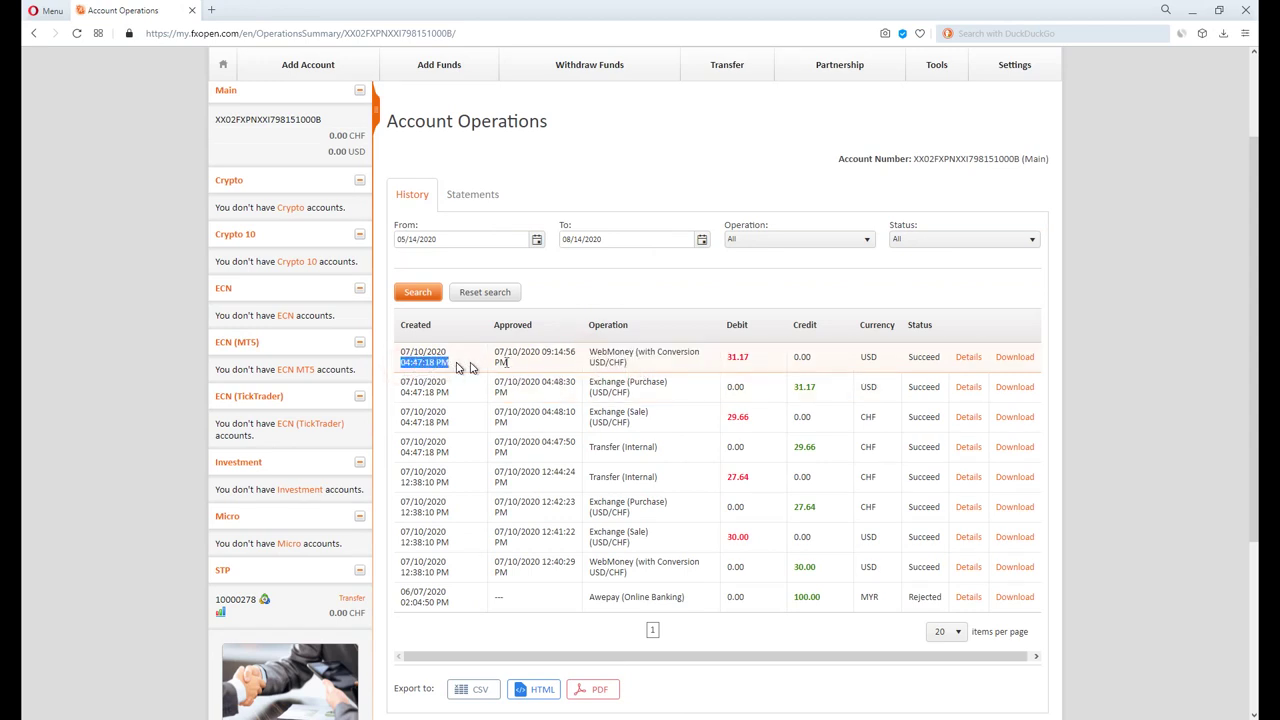
pyautogui.click(547, 355)
pyautogui.moveTo(547, 355); pyautogui.dragTo(553, 366)
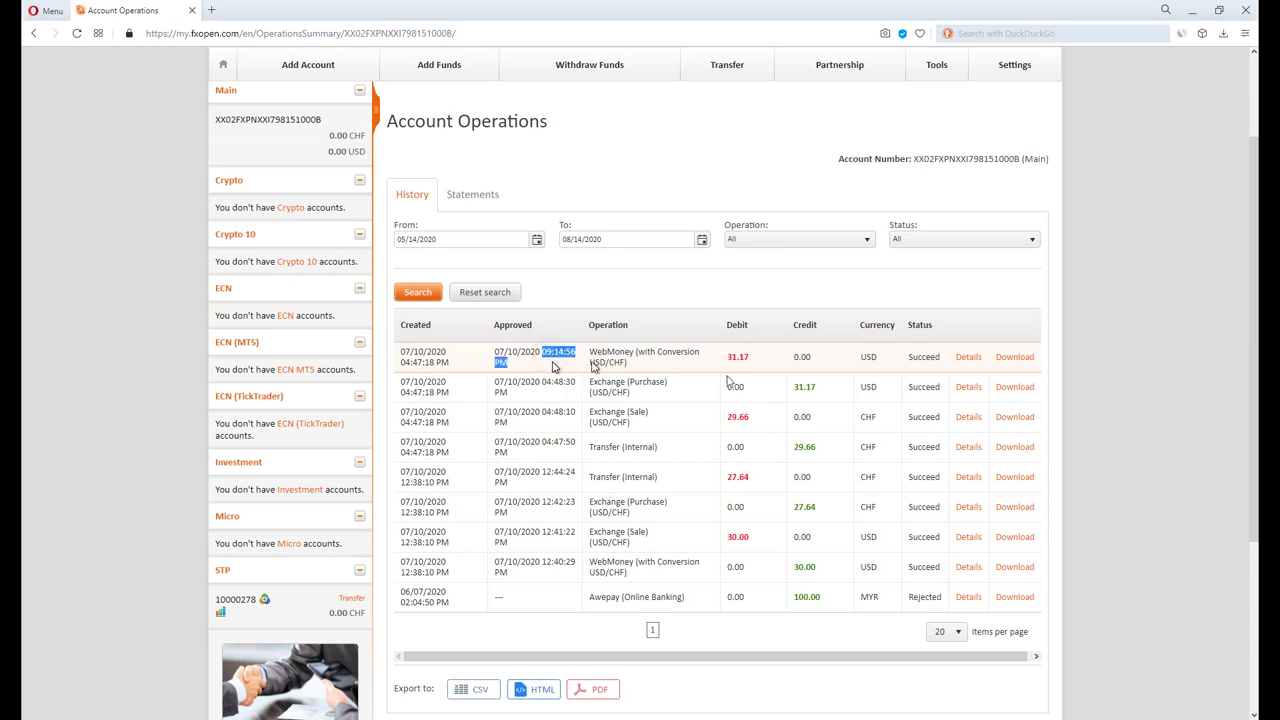
pyautogui.moveTo(540, 366); pyautogui.dragTo(398, 352)
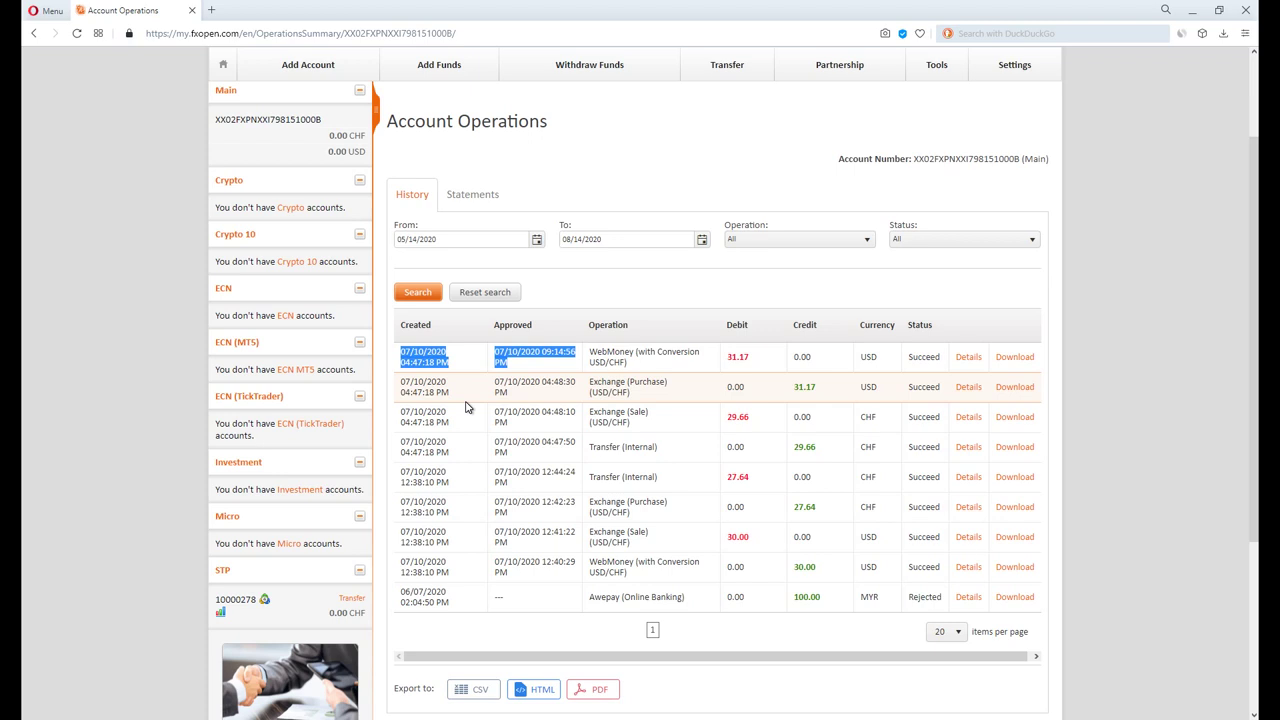